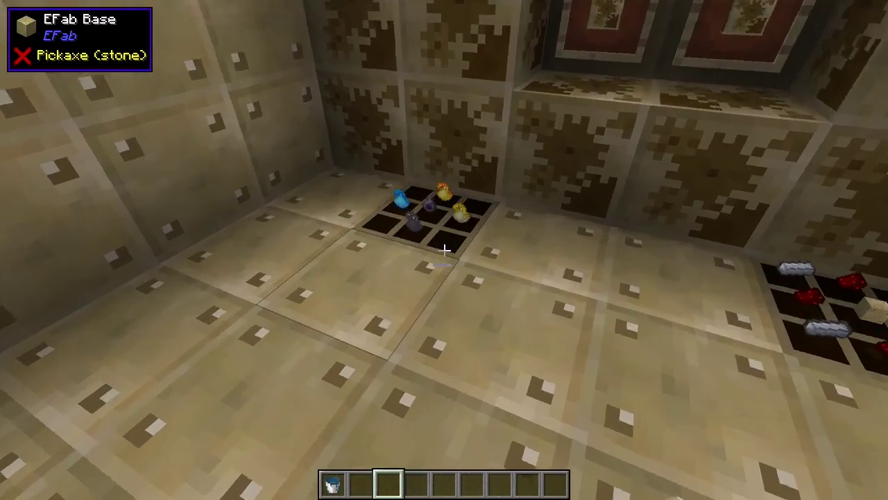
- Inspect the contents of the EFab crafting grid that holds mana dust, and close it
right_click(444, 250)
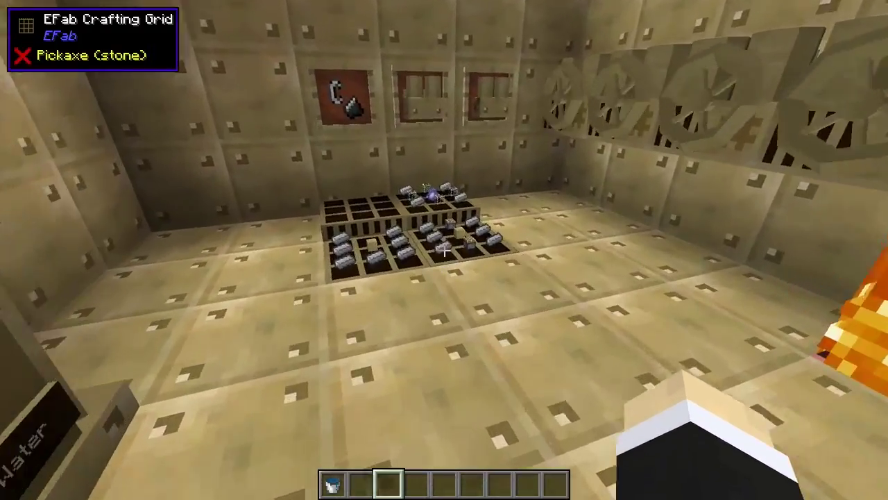
right_click(444, 250)
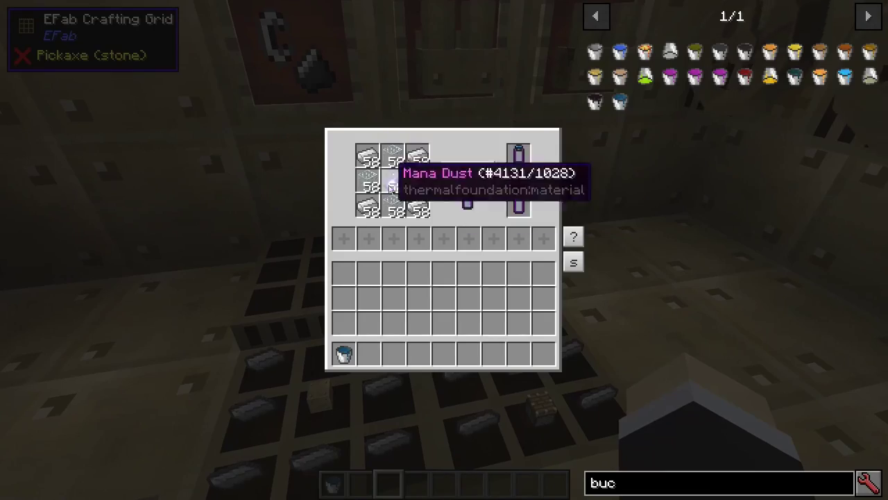
key("Escape")
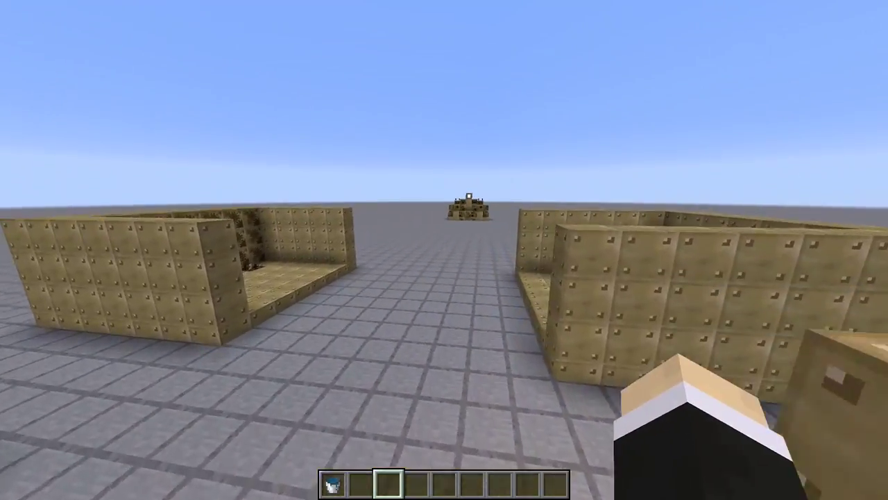
- Walk between the display rooms to the large EFab machine structure and look back over the build area
key("w")
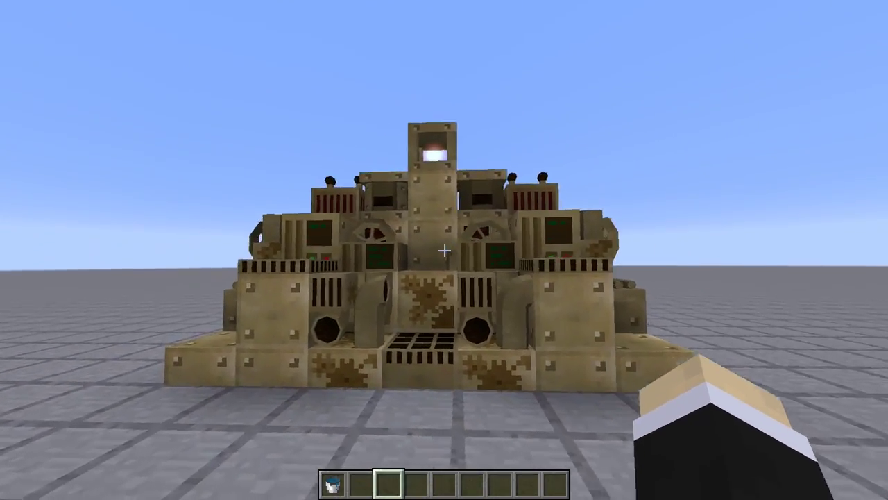
key("w")
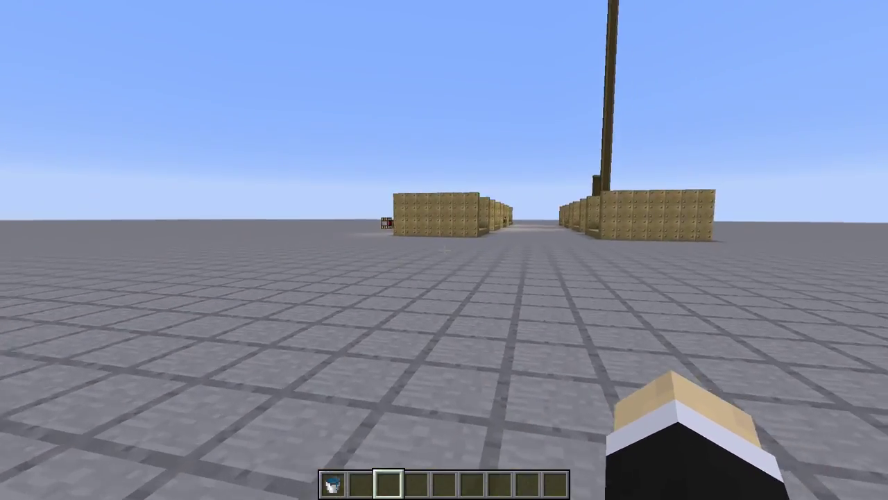
key("w")
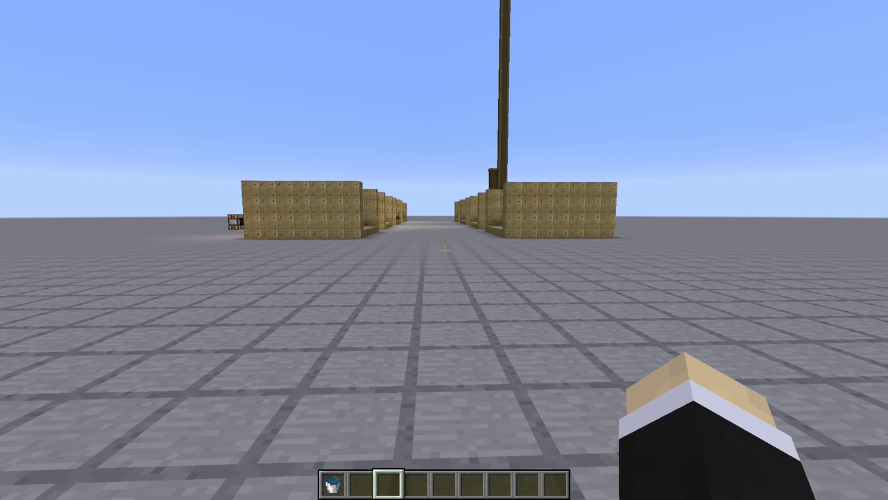
- Close the chat on the partly entered /efab_savedefa command and take the Primal Mana Bucket in hand
key("t")
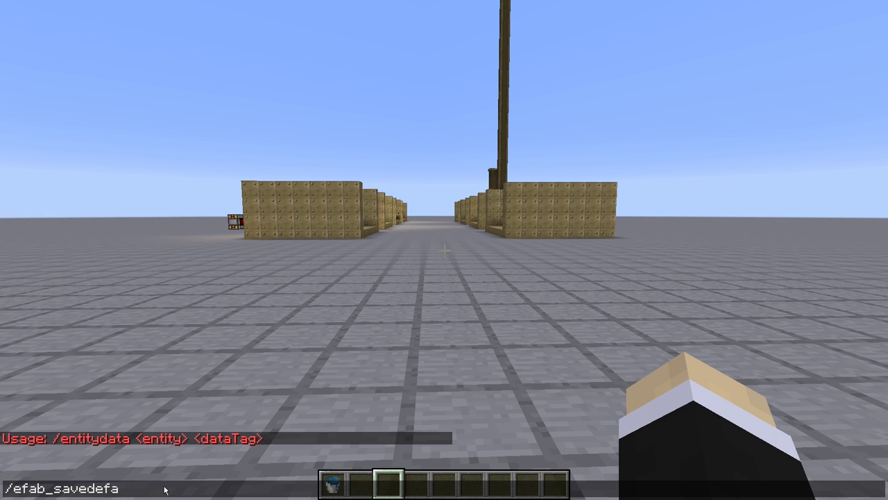
key("Escape")
scroll(444, 250, "up", 2)
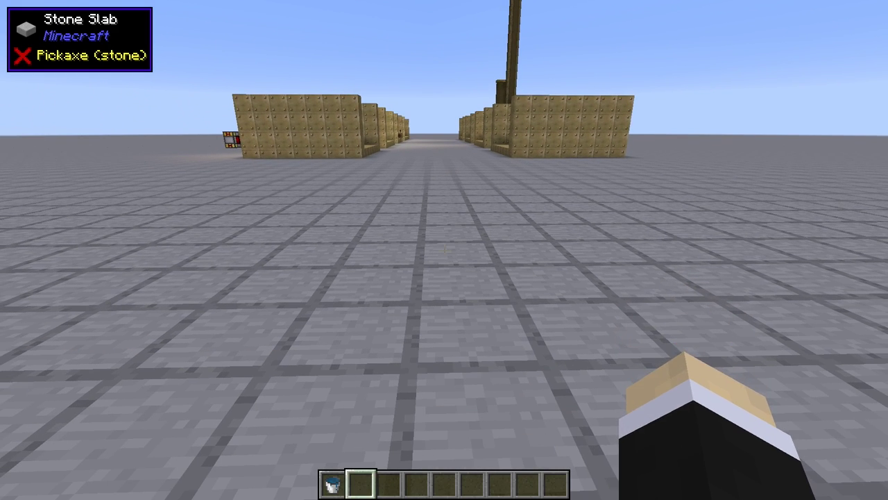
key("w")
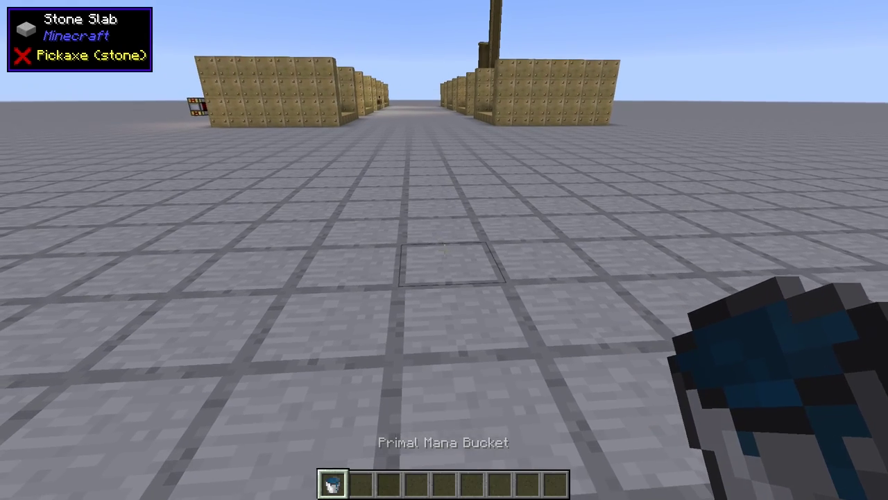
key("w")
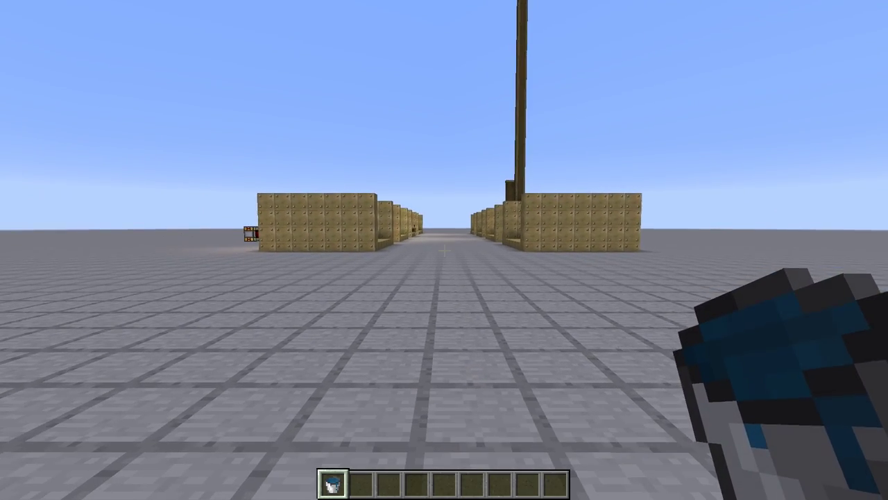
key("w")
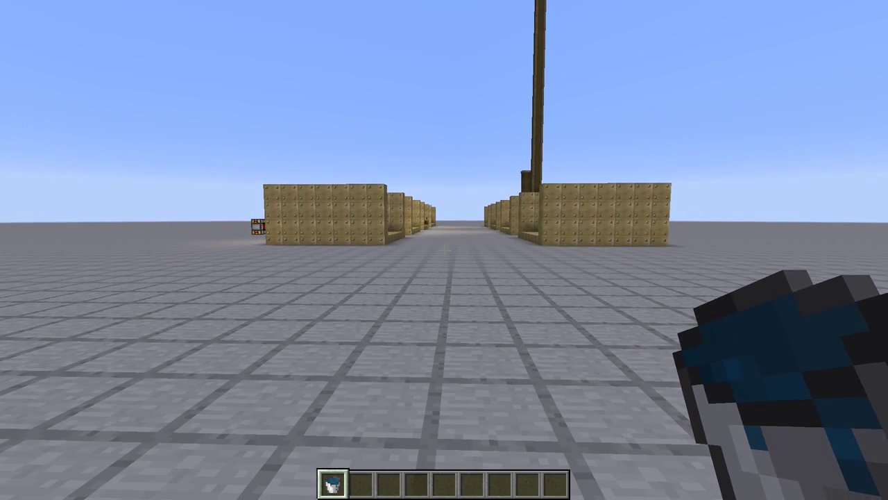
key("w")
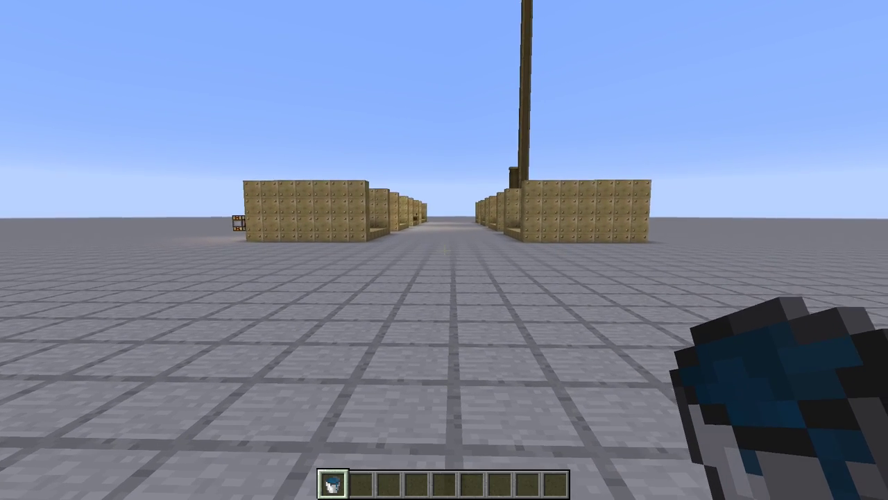
key("w")
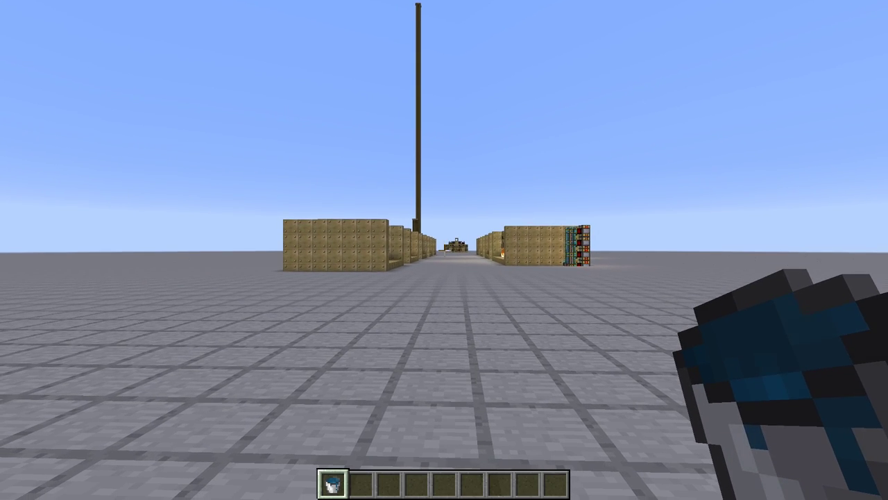
key("w")
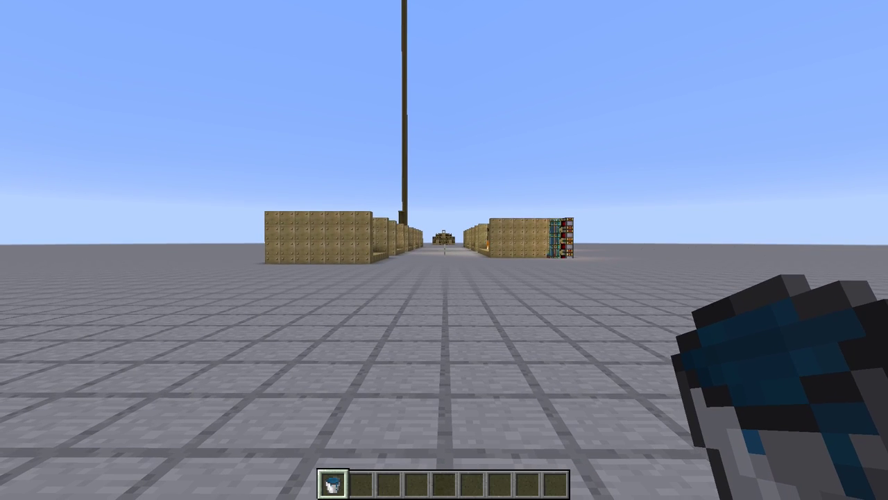
key("s")
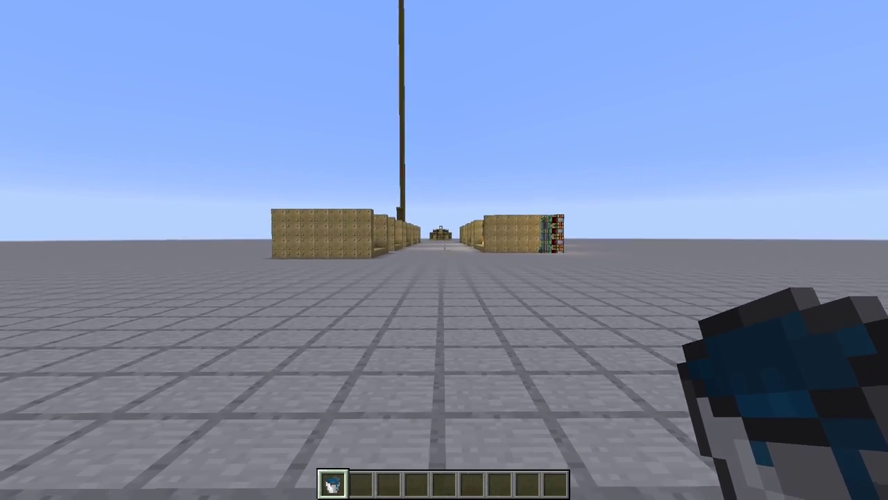
- Run /mt hand to look up the item identifier of the held Primal Mana Bucket, and close the chat
key("t")
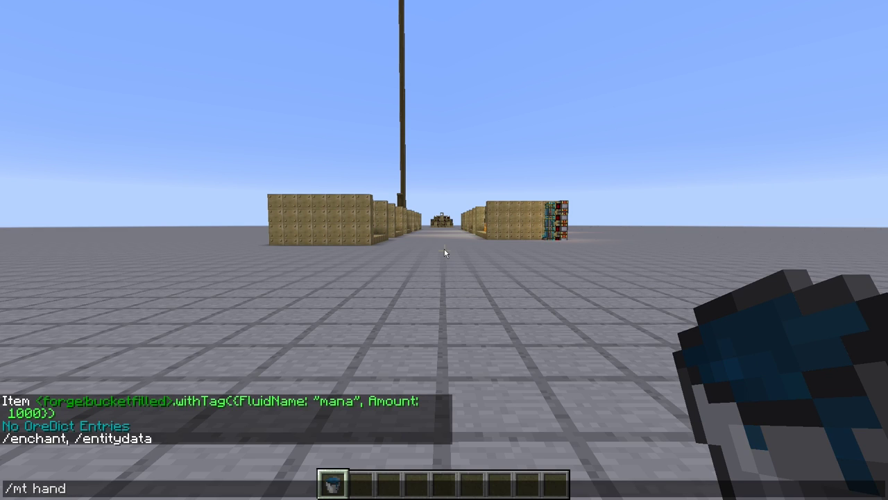
type("/mt hand")
key("Return")
key("t")
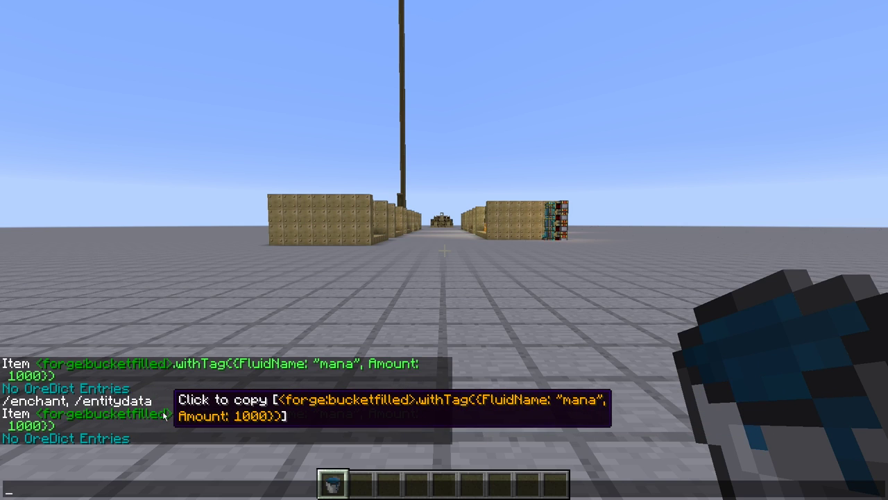
key("Escape")
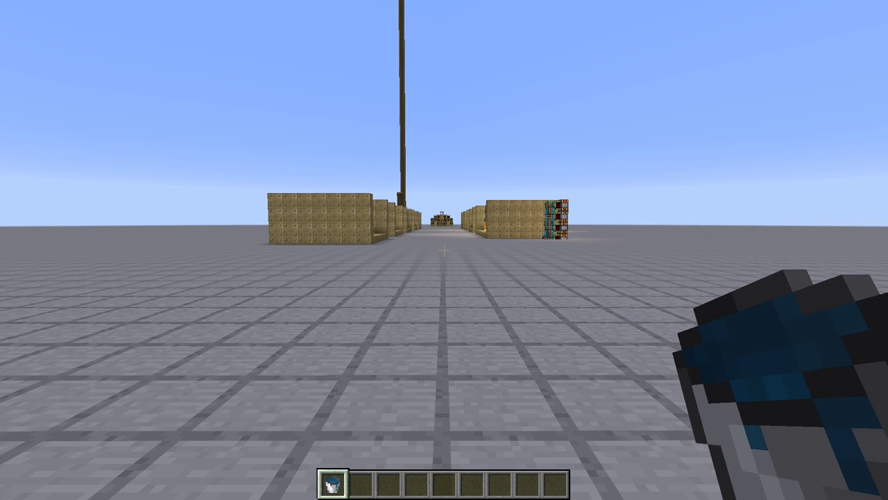
type("t")
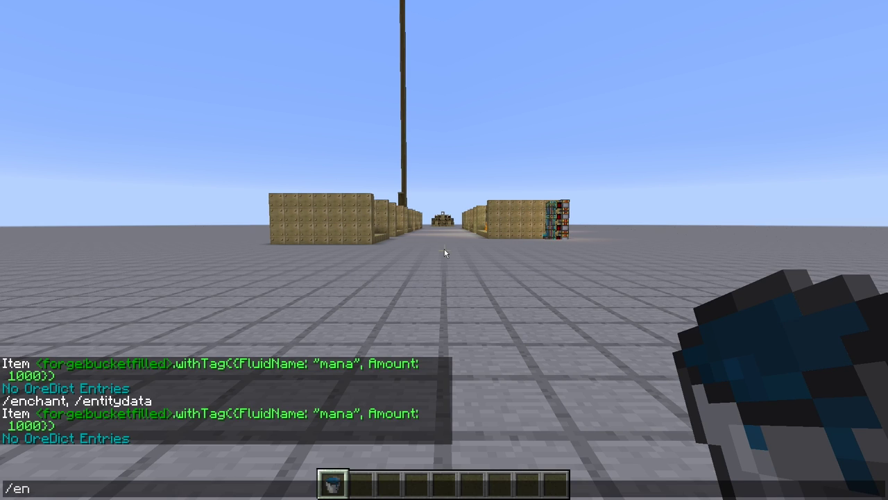
type("/en")
key("Tab")
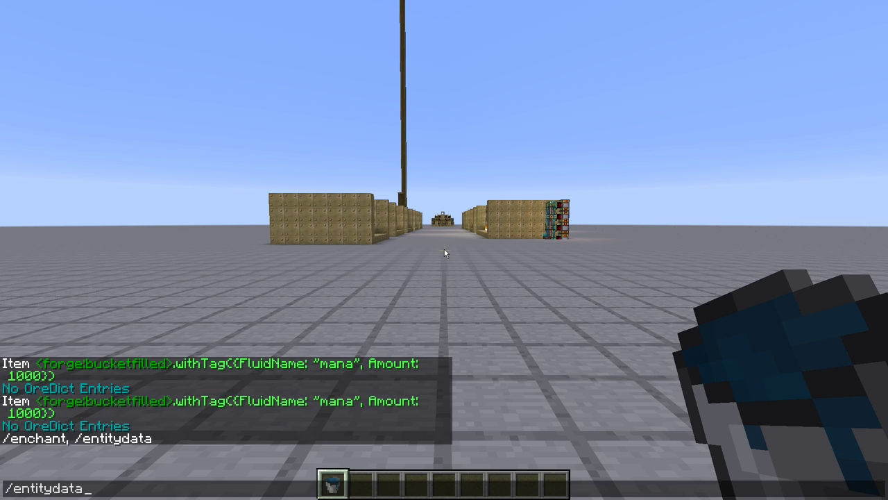
key("Escape")
- Drop the mana bucket on the floor and try to query it with /entitydata @e[type="item",r=3]
key("q")
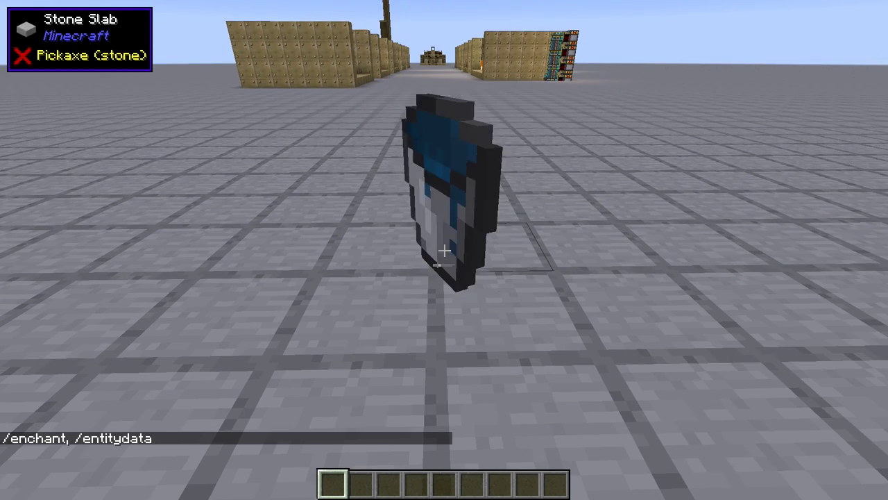
key("t")
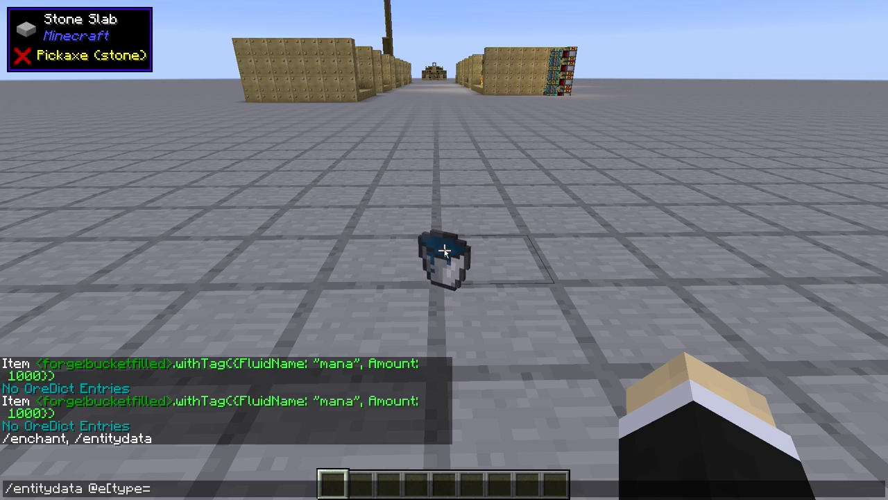
type("item")
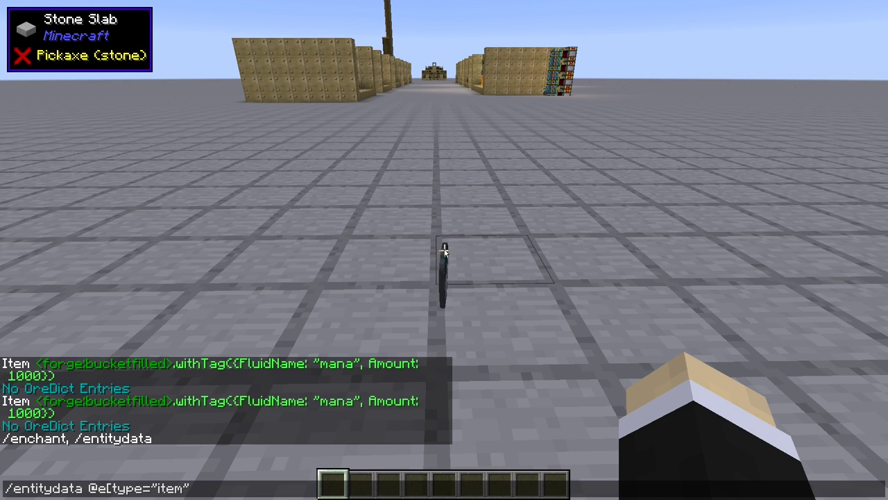
type("\",r=3")
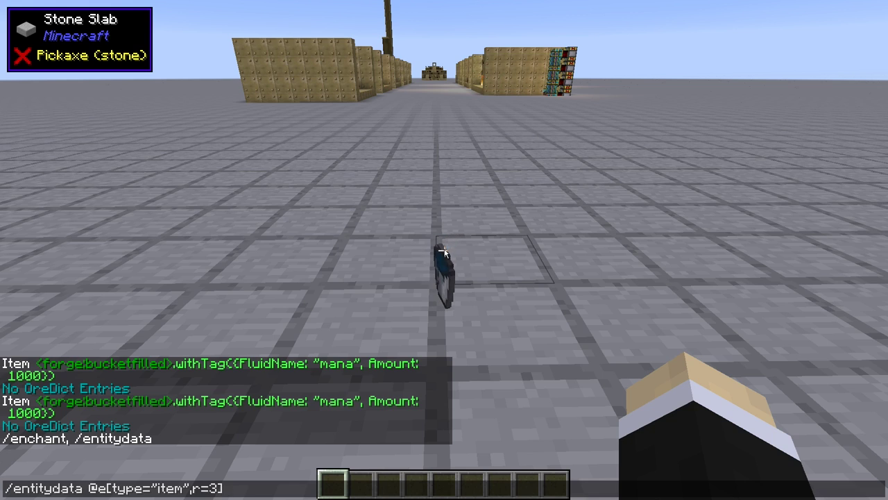
key("Return")
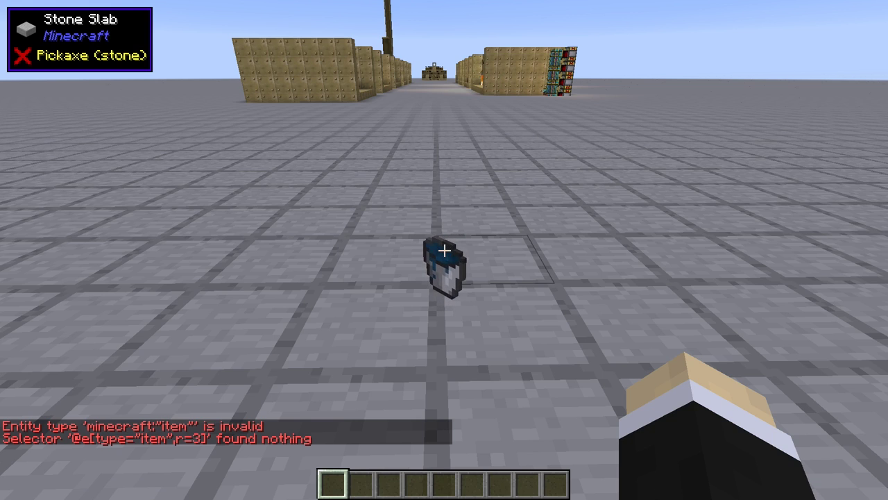
- Recall the previous /entitydata command in the chat, and pick the dropped mana bucket back up
key("t")
key("Up")
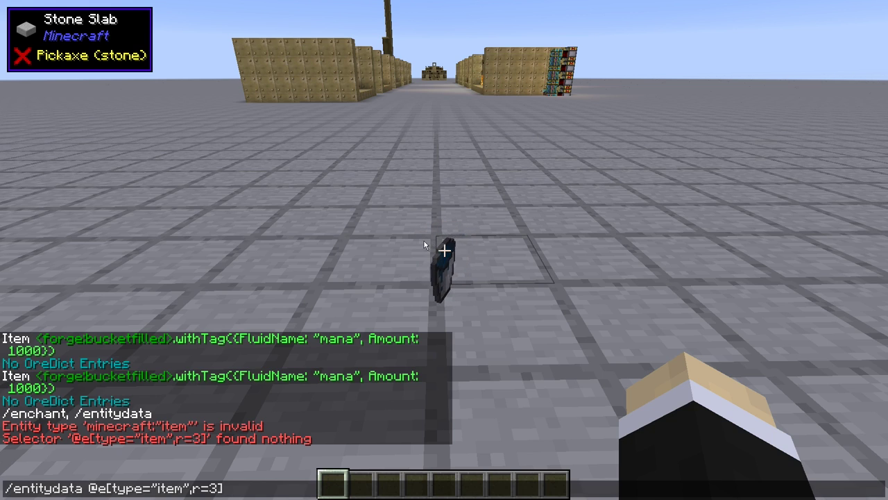
key("Escape")
key("w")
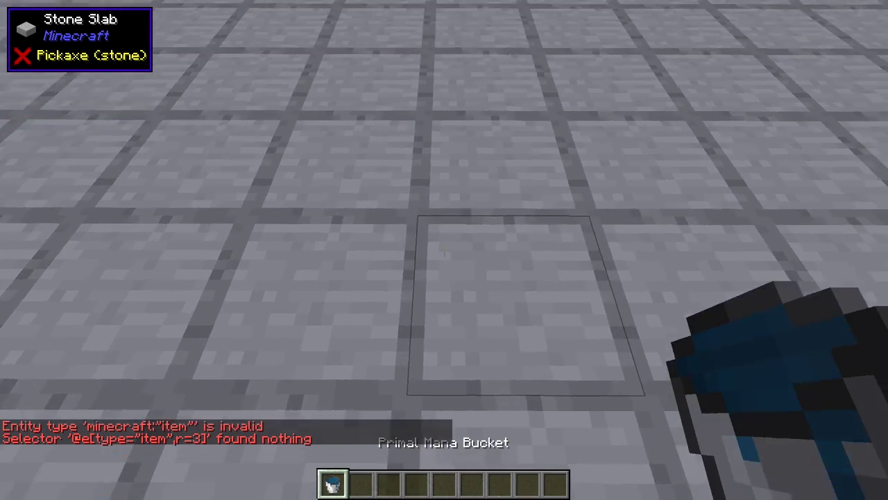
mouse_move(444, 252)
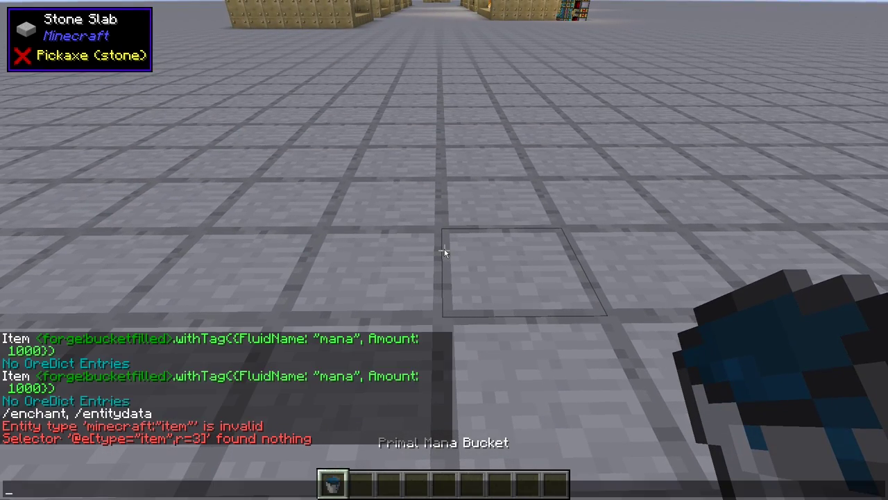
key("Up")
key("Return")
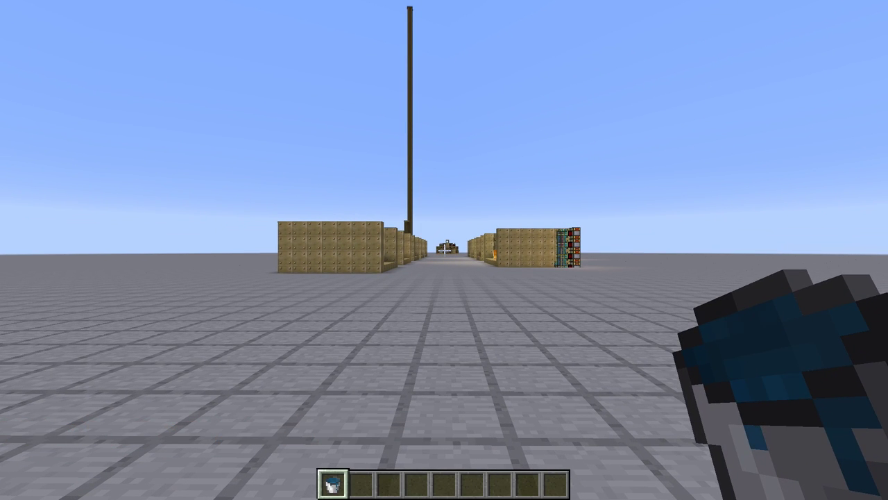
- Switch to Visual Studio Code and look through the general settings section of efab.cfg from start to end
key("d")
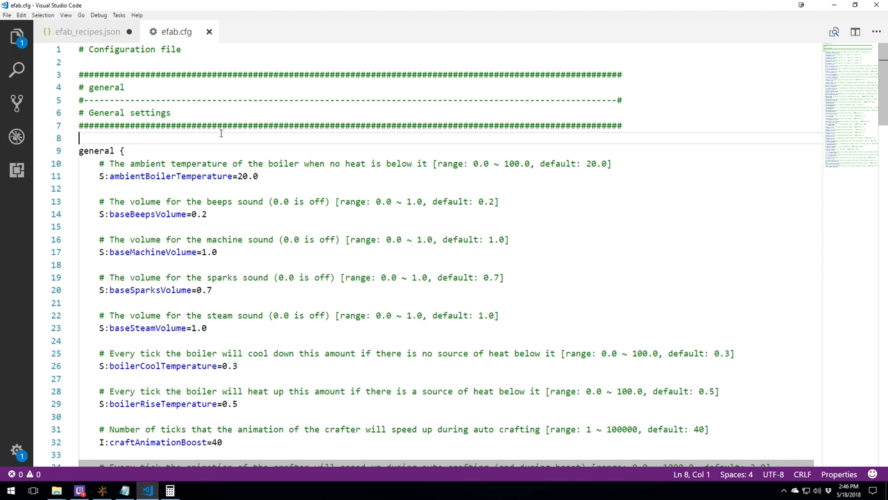
left_click(306, 167)
left_click(340, 192)
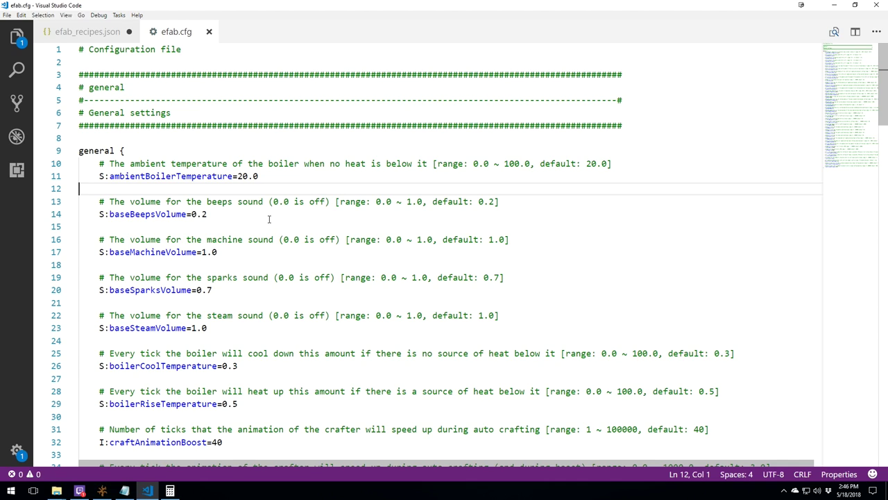
left_click(114, 151)
double_click(98, 150)
scroll(281, 188, "down", 11)
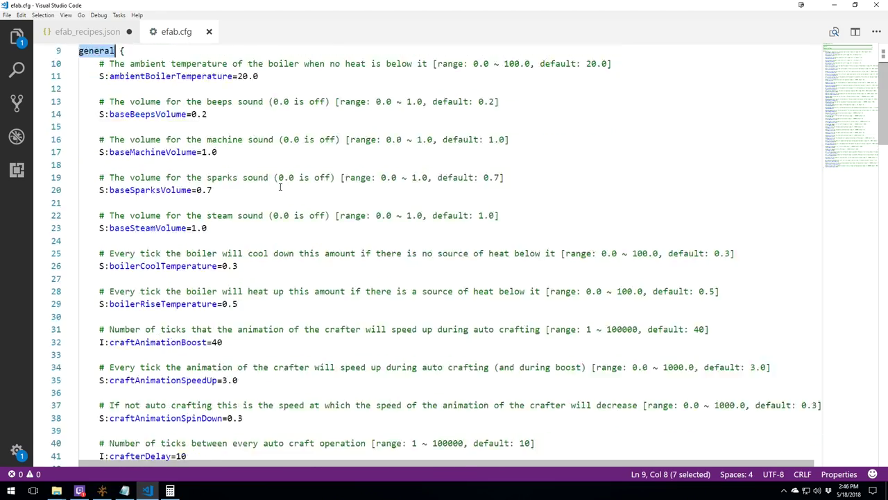
scroll(281, 194, "down", 20)
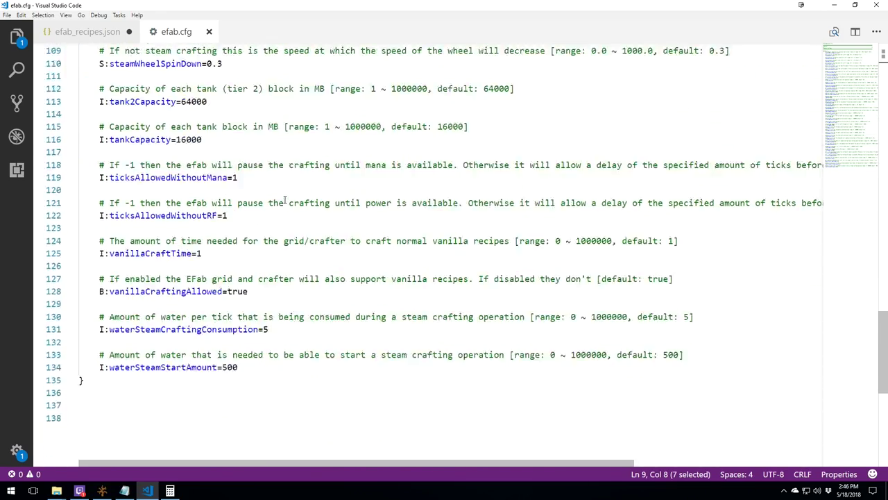
scroll(285, 205, "up", 20)
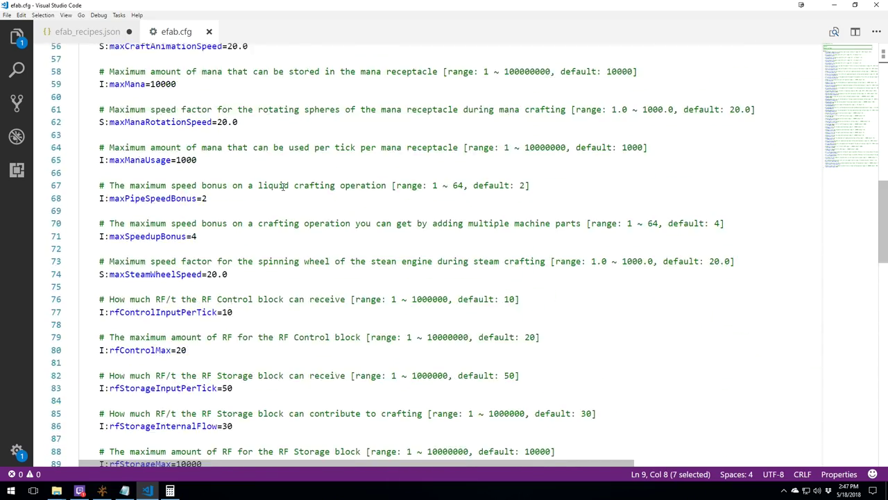
scroll(282, 186, "up", 10)
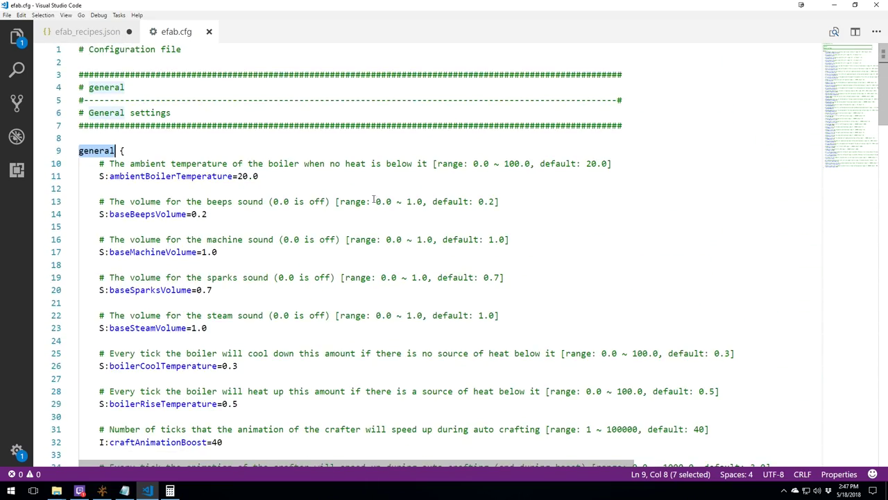
- Highlight the ambientBoilerTemperature setting in efab.cfg and examine its value and the upper limit of its allowed range
left_click(516, 203)
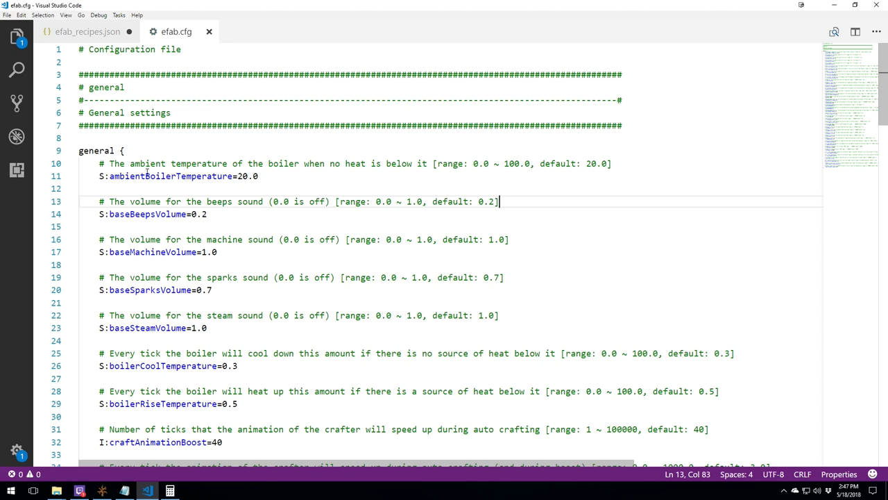
left_click(147, 176)
double_click(177, 178)
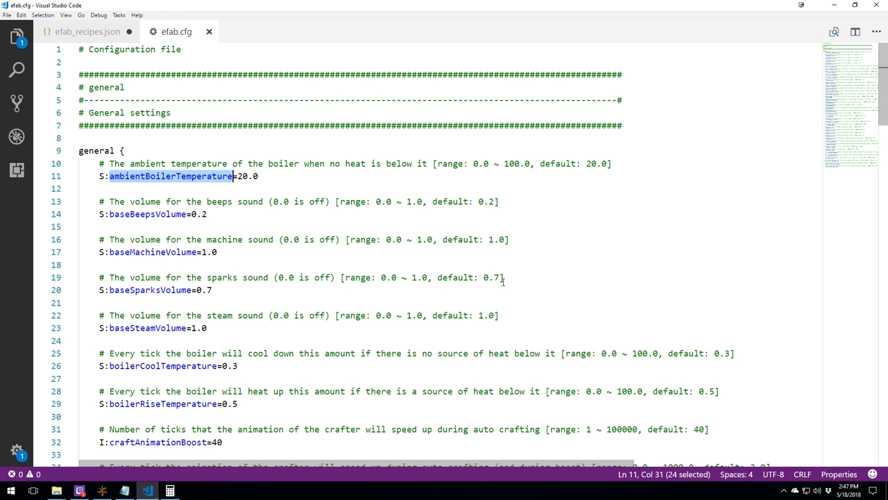
double_click(510, 164)
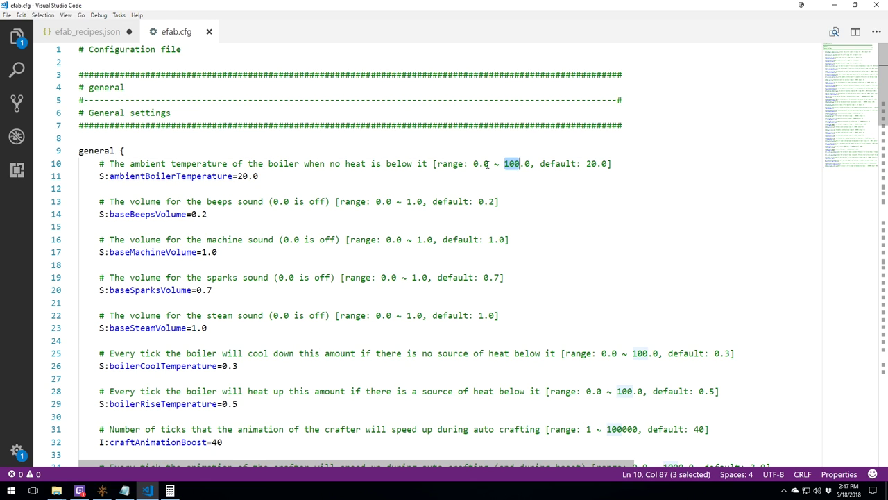
scroll(561, 326, "down", 6)
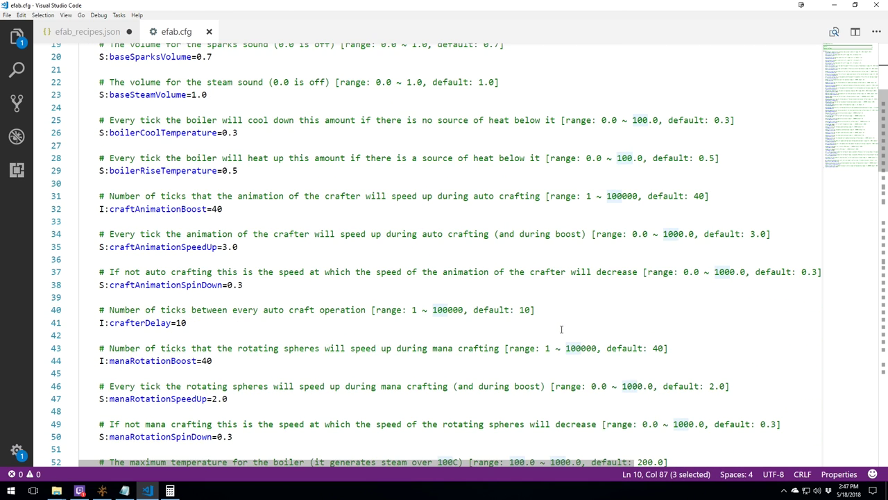
scroll(562, 328, "up", 5)
scroll(561, 329, "up", 1)
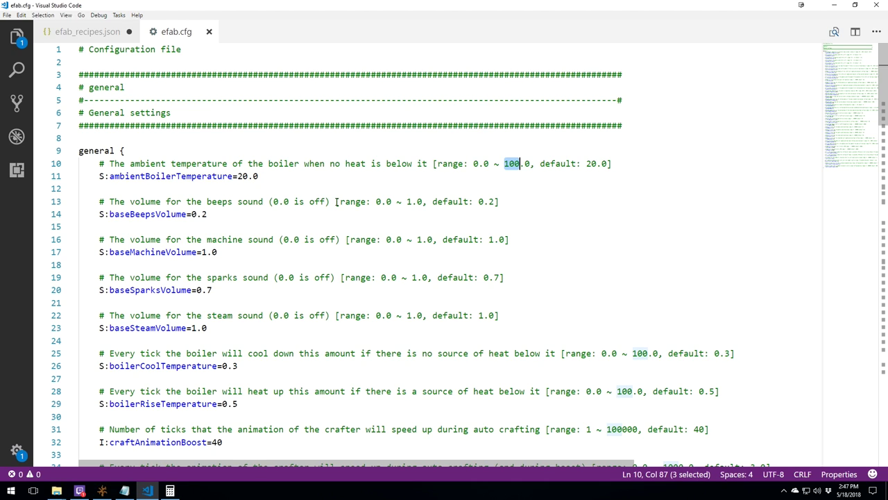
double_click(143, 176)
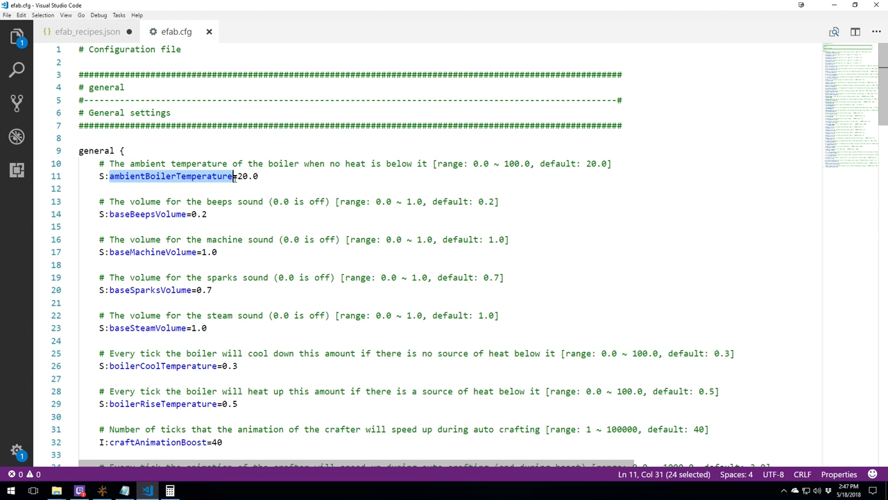
left_click(238, 176)
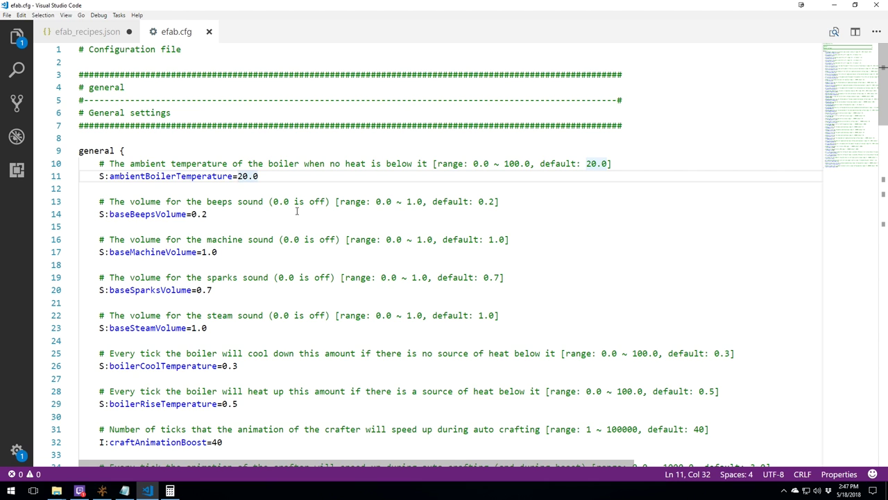
- Find the maximum boiler temperature comment and highlight the temperature above which steam is generated
scroll(303, 211, "down", 5)
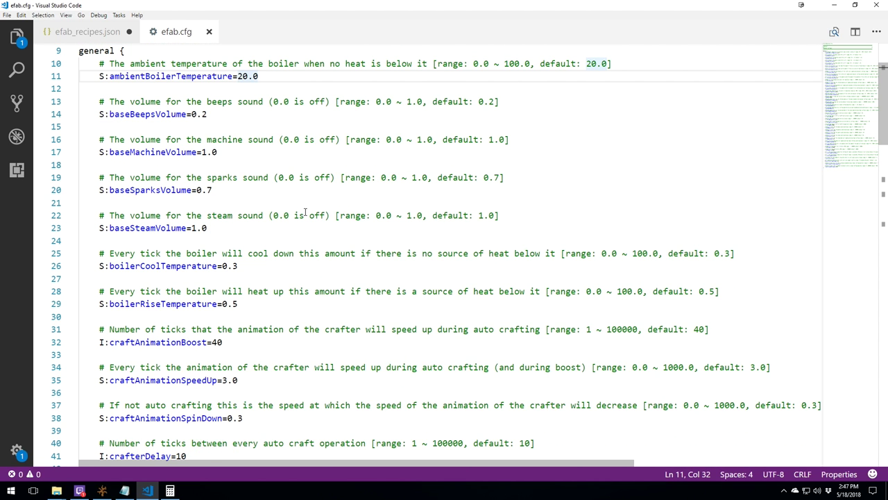
scroll(302, 213, "down", 2)
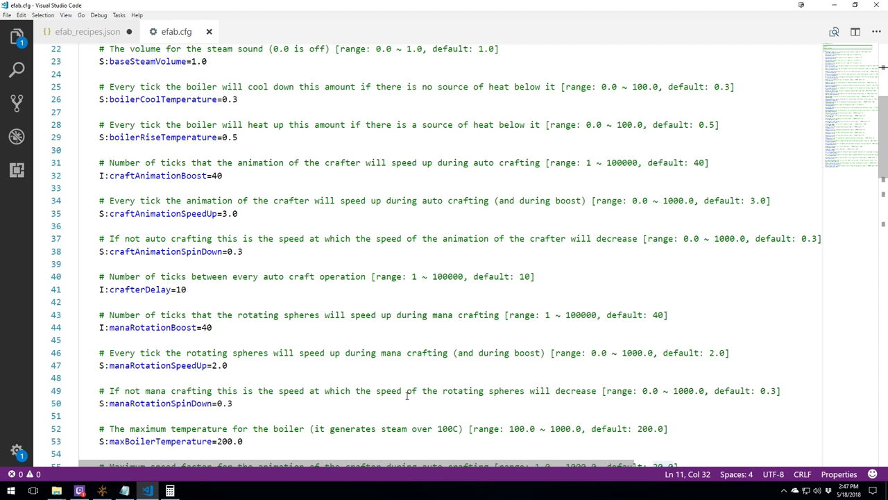
double_click(448, 428)
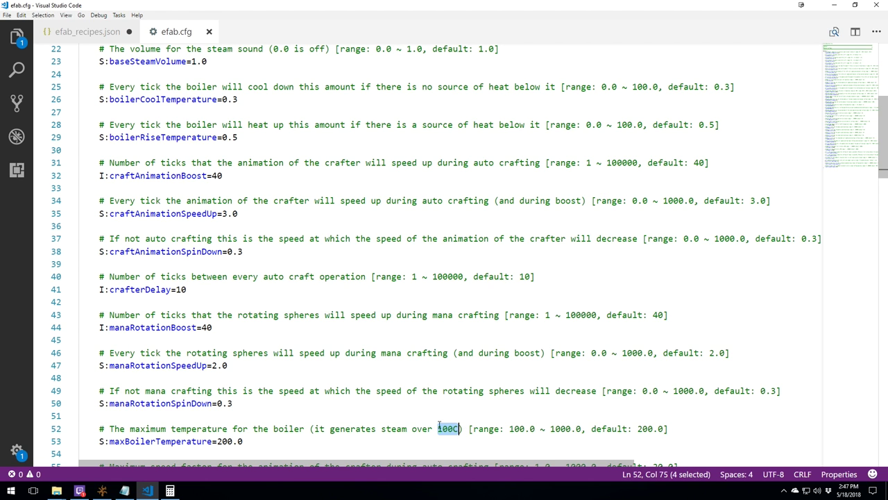
- Highlight the boilerCoolTemperature and boilerRiseTemperature settings, and examine the value assigned to ambientBoilerTemperature
scroll(378, 326, "up", 7)
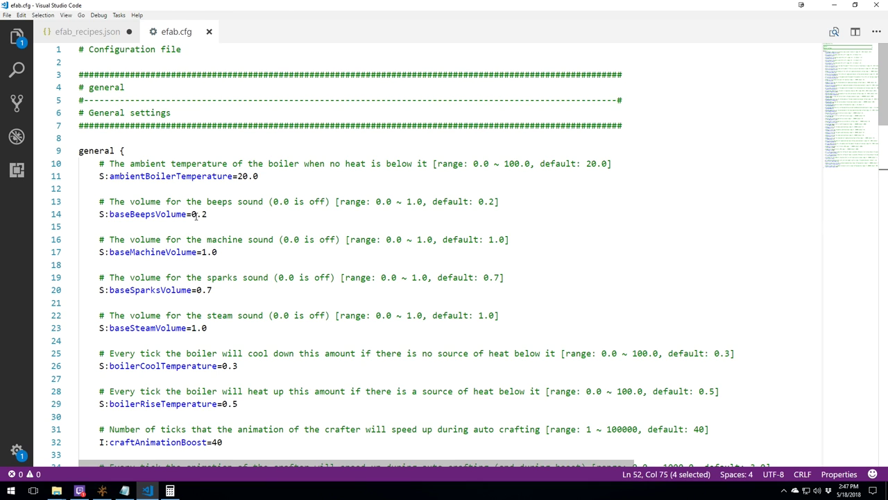
scroll(226, 336, "down", 2)
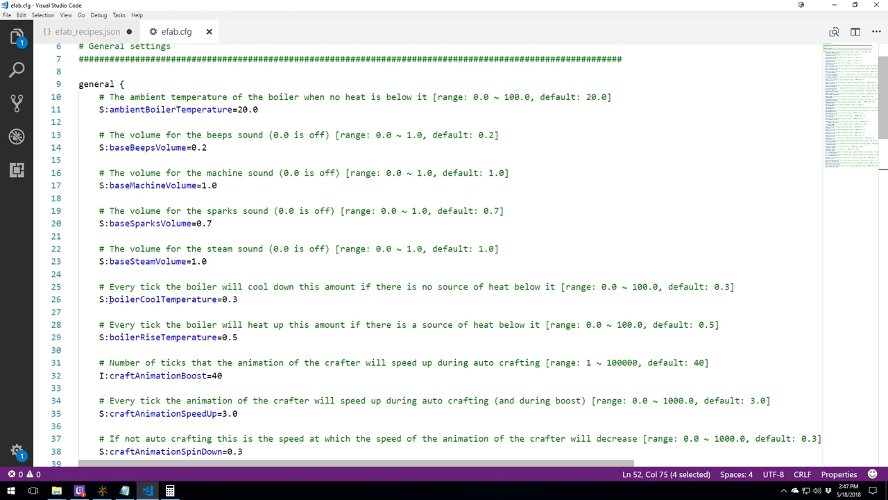
double_click(146, 297)
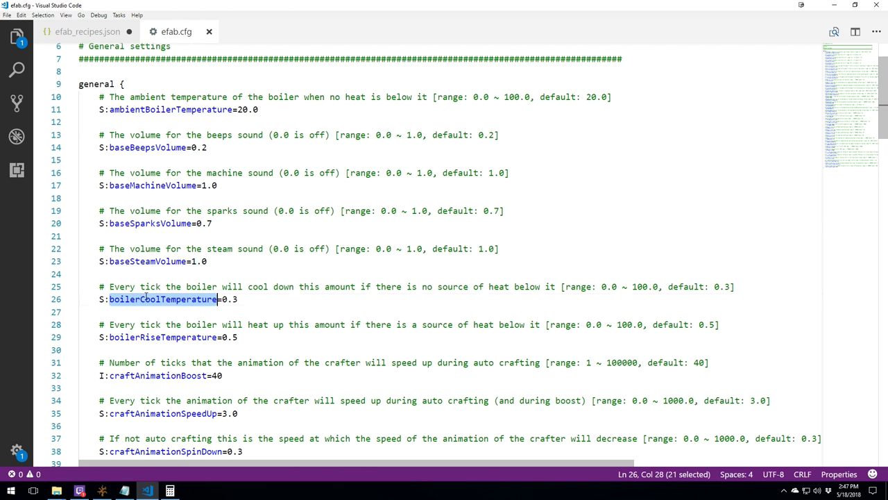
double_click(188, 338)
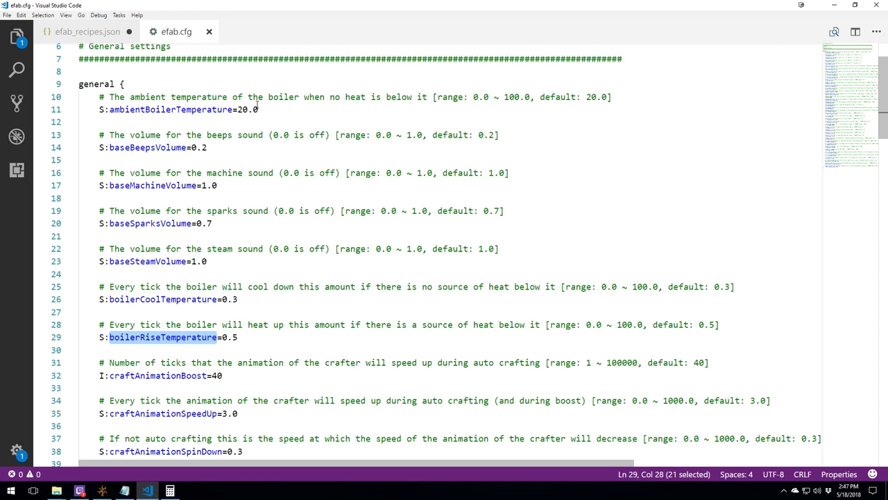
left_click_drag(238, 109, 261, 108)
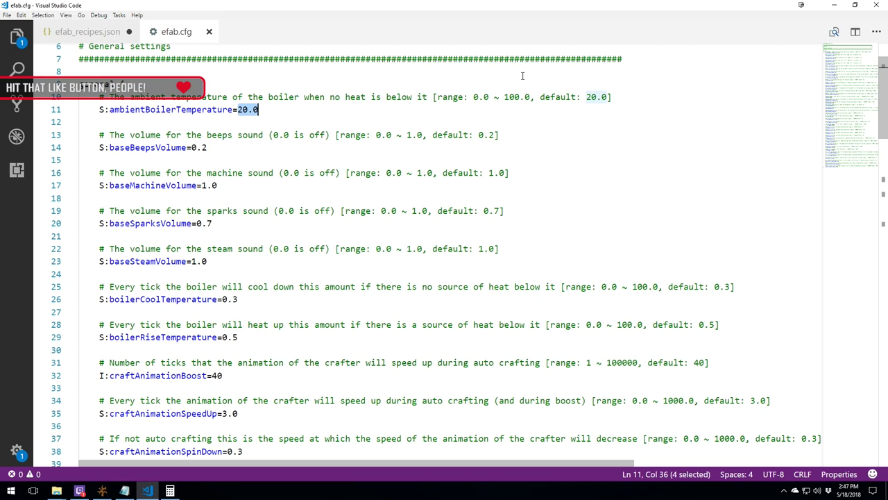
left_click(254, 108)
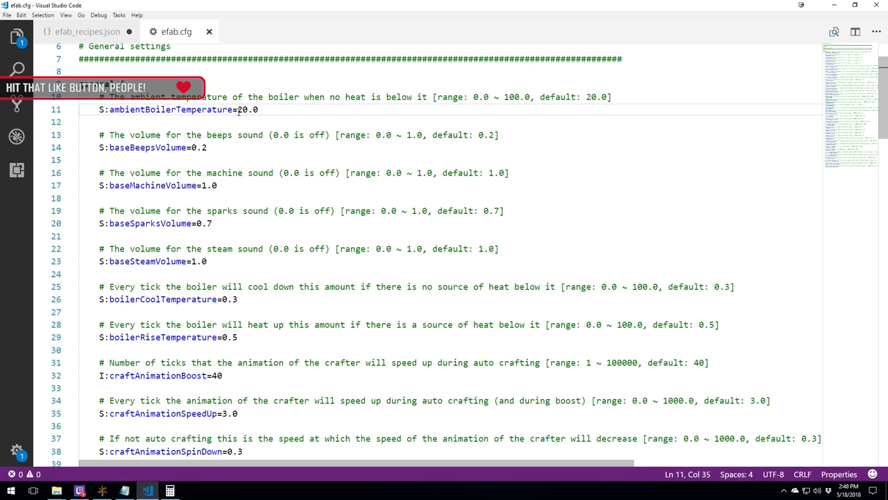
left_click(238, 109)
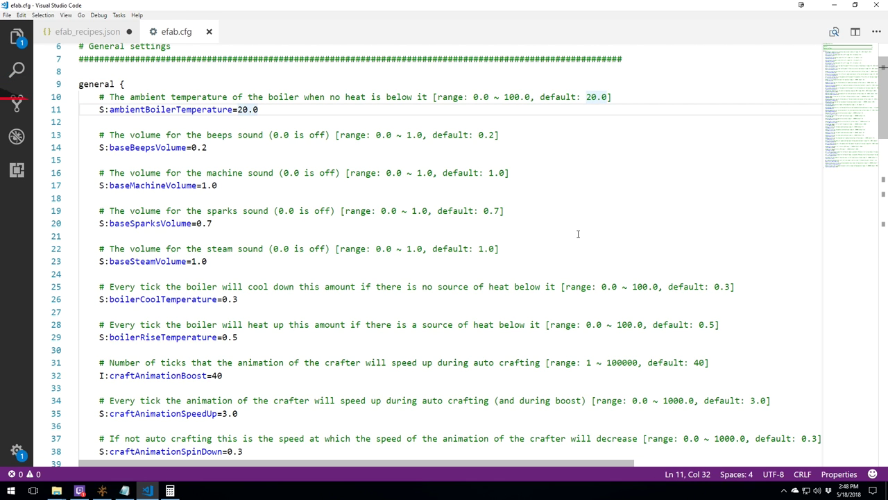
- Highlight the maxBoilerTemperature setting and the upper limit of its range in the comment above it
scroll(382, 195, "down", 11)
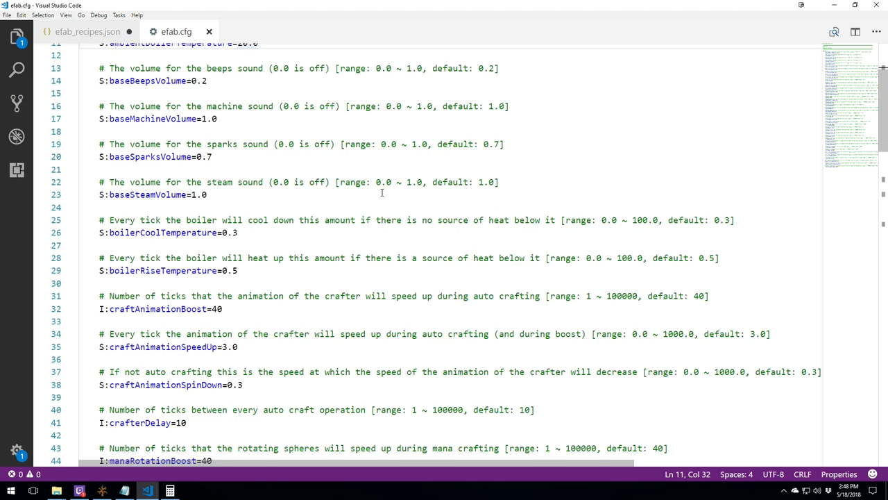
scroll(383, 195, "down", 4)
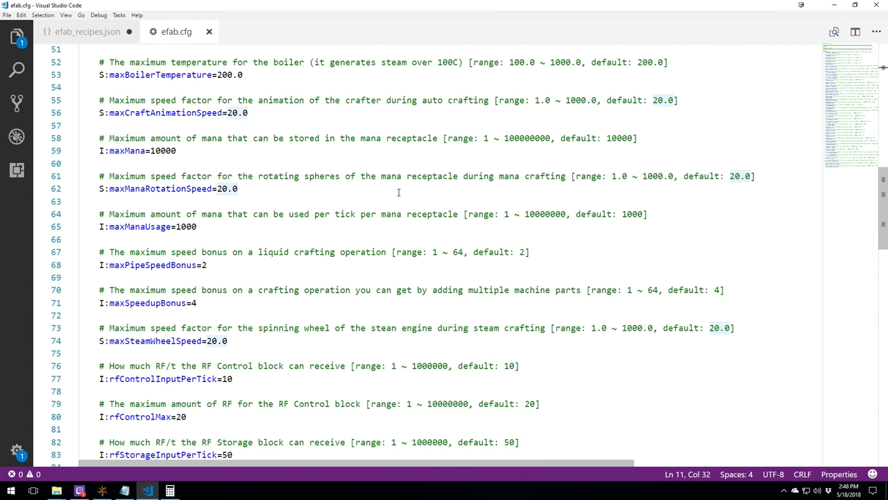
left_click(448, 63)
scroll(448, 63, "up", 2)
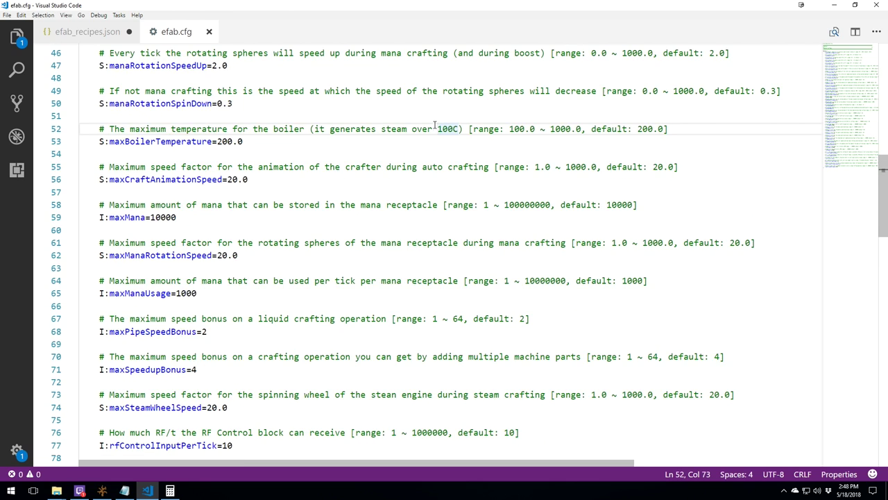
double_click(212, 141)
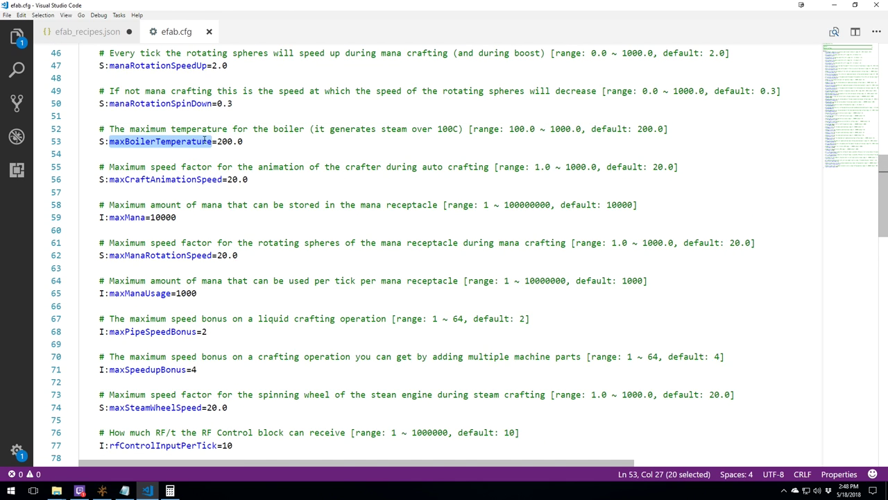
left_click_drag(550, 128, 560, 129)
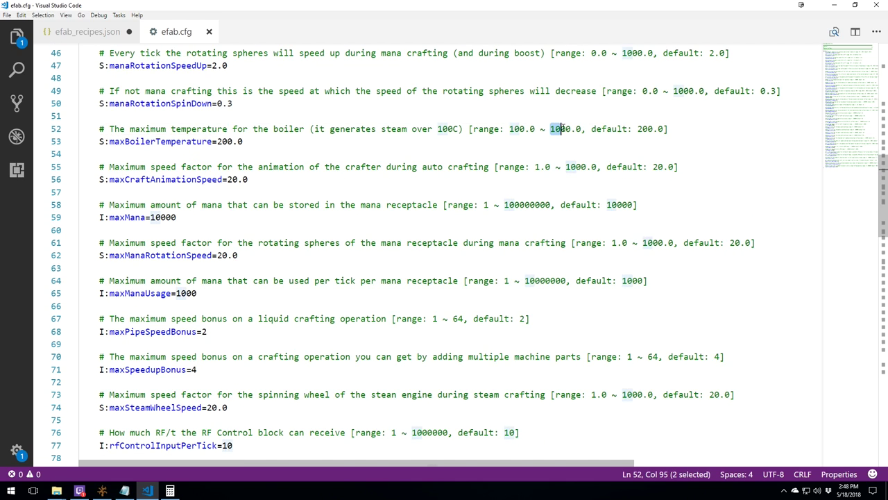
double_click(560, 128)
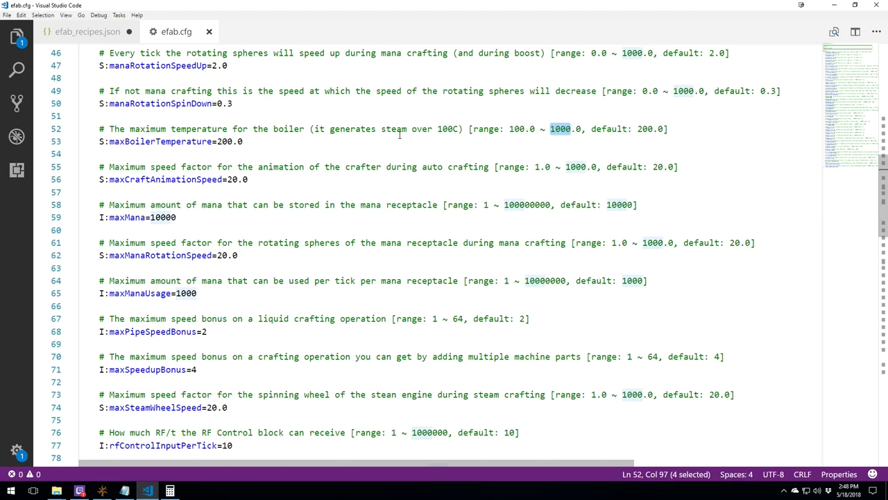
- Return to the start of the general section and compare the ambient, cooling and rising boiler temperature settings
scroll(401, 138, "up", 6)
scroll(417, 159, "down", 4)
scroll(606, 214, "up", 13)
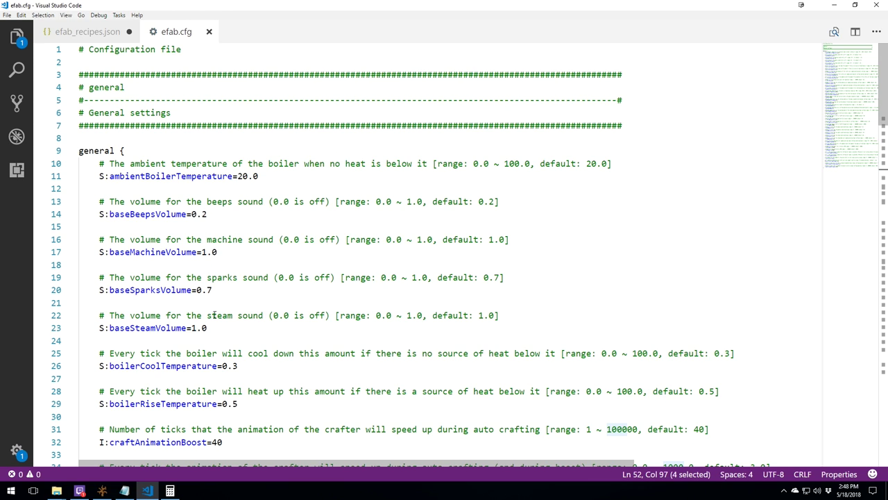
left_click(232, 366)
scroll(247, 121, "down", 2)
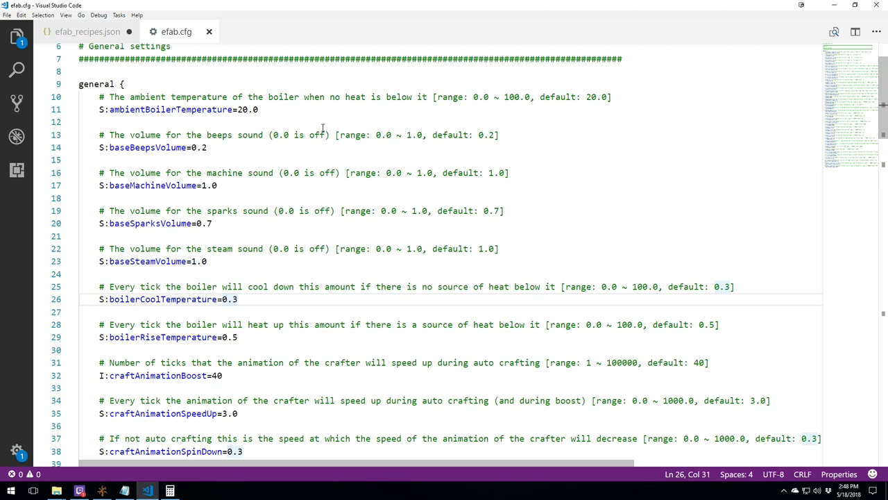
double_click(215, 110)
double_click(199, 299)
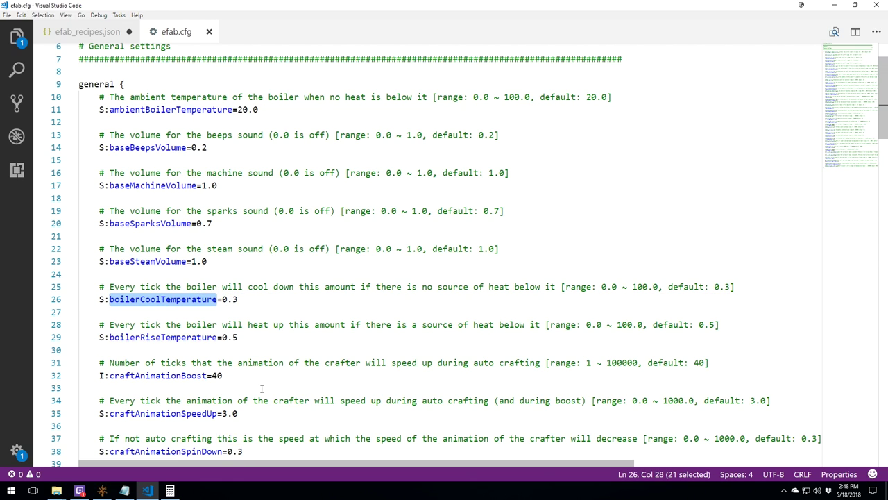
double_click(187, 336)
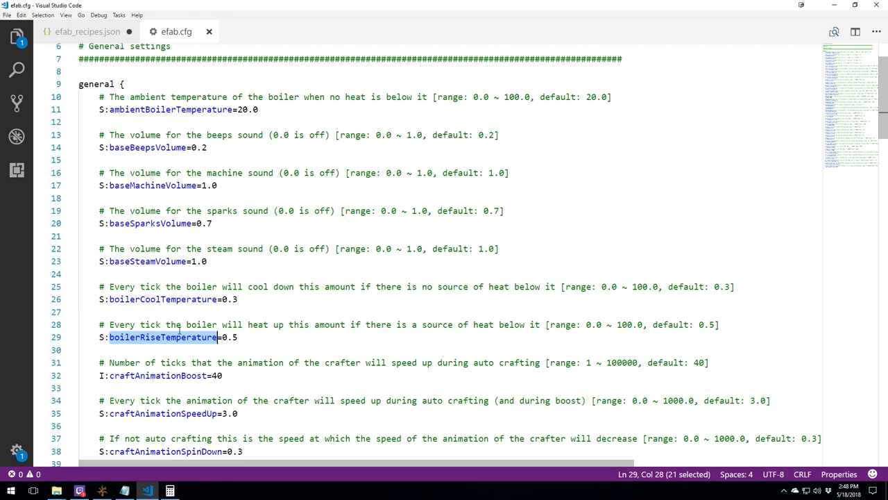
- Highlight the beeps, machine, sparks and steam sound volume settings one after another
double_click(150, 148)
left_click(162, 185)
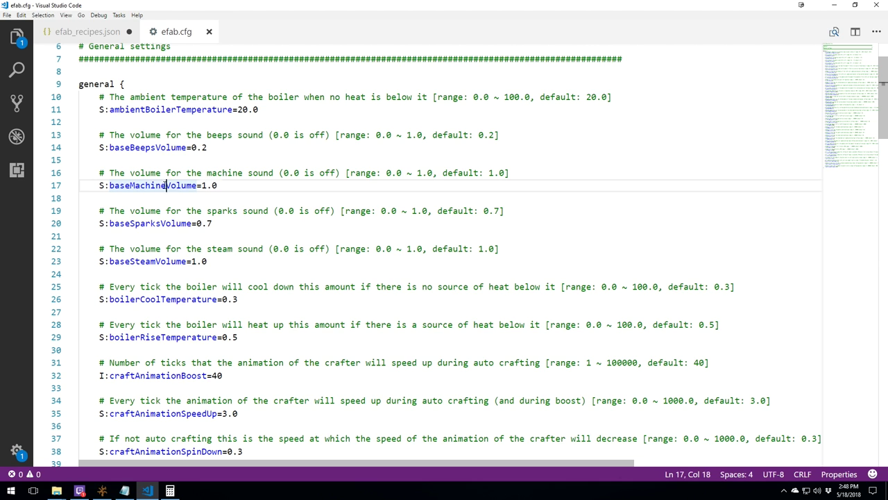
double_click(164, 185)
double_click(169, 224)
double_click(176, 261)
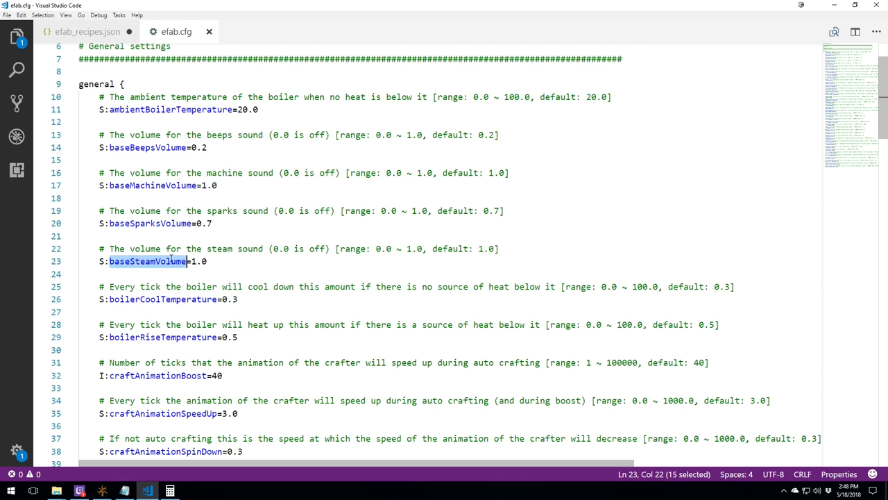
- Highlight the craftAnimationBoost and craftAnimationSpeedUp settings to review how the crafter animation is controlled
scroll(218, 240, "down", 4)
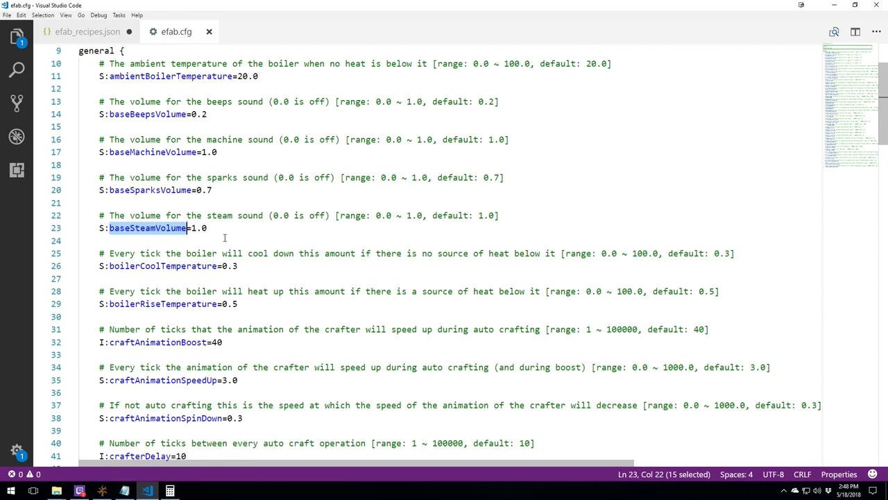
left_click(152, 241)
double_click(152, 242)
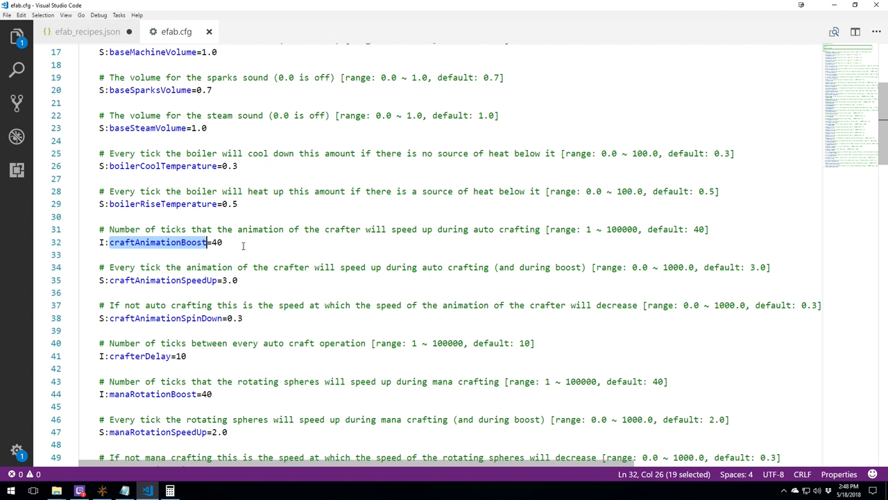
double_click(205, 280)
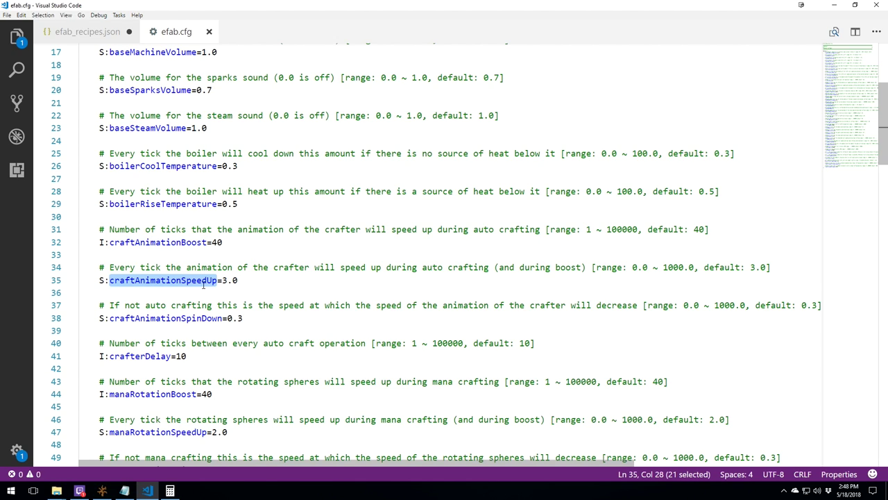
- Highlight the crafterDelay setting and the manaRotationBoost setting below it
scroll(206, 285, "down", 2)
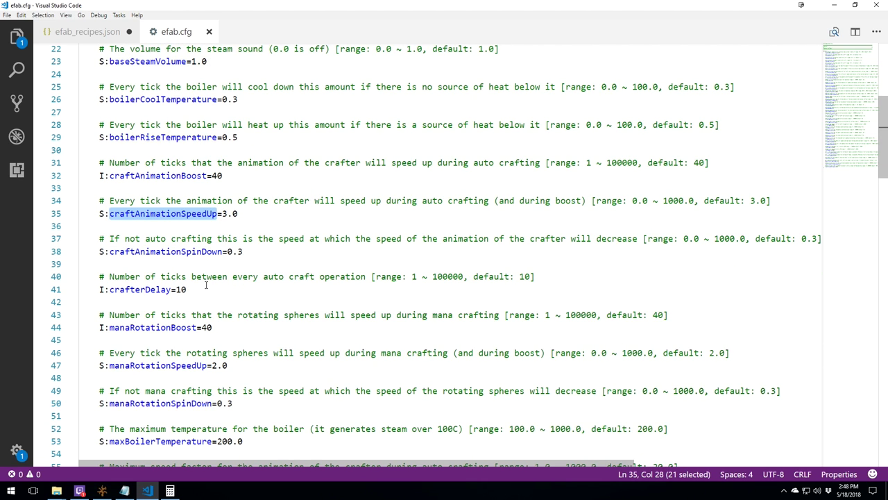
double_click(167, 290)
scroll(167, 290, "down", 2)
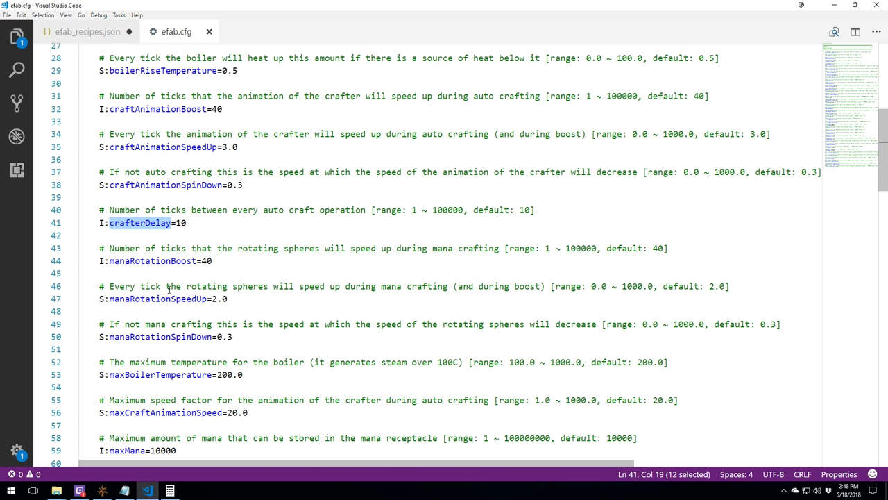
left_click(172, 261)
double_click(153, 261)
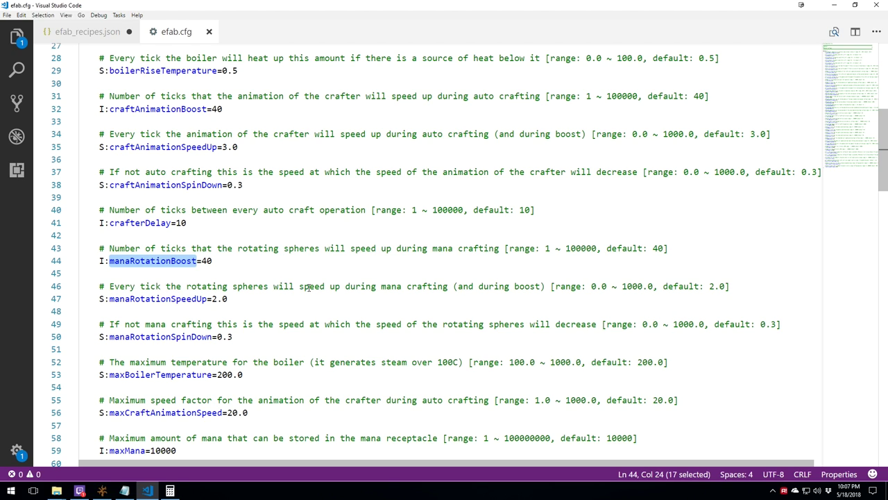
- Highlight manaRotationSpeedUp, manaRotationSpinDown, maxMana, maxManaRotationSpeed and maxManaUsage one after another, including the value of maxManaUsage
double_click(138, 298)
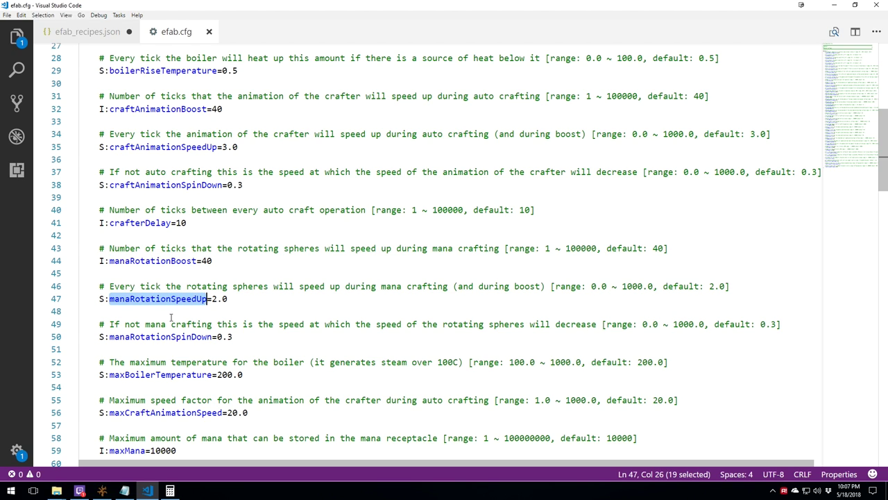
double_click(149, 337)
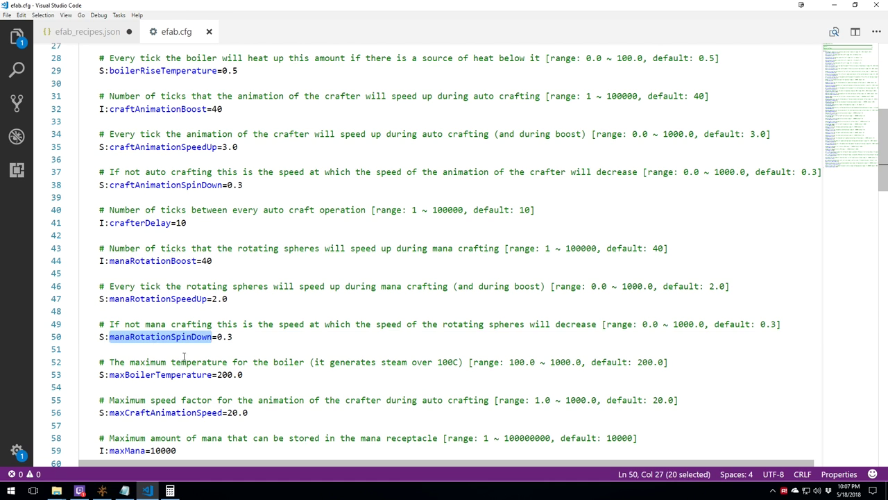
scroll(184, 358, "down", 2)
scroll(184, 359, "down", 1)
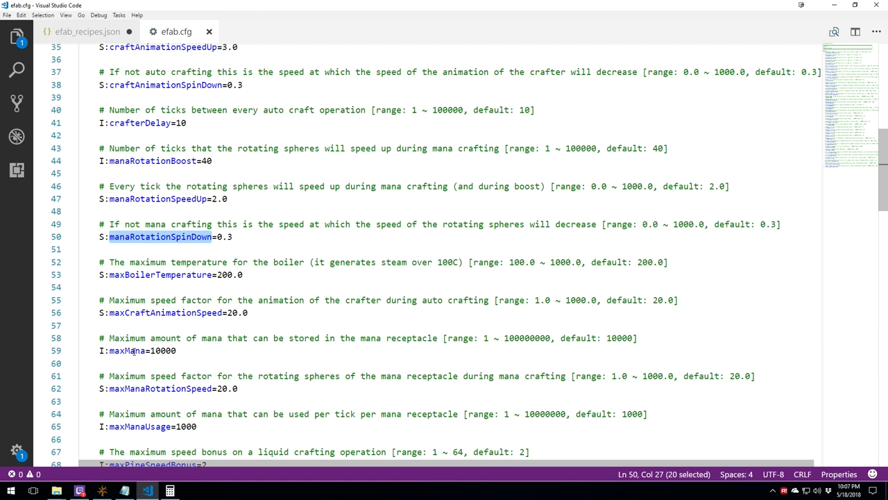
double_click(133, 351)
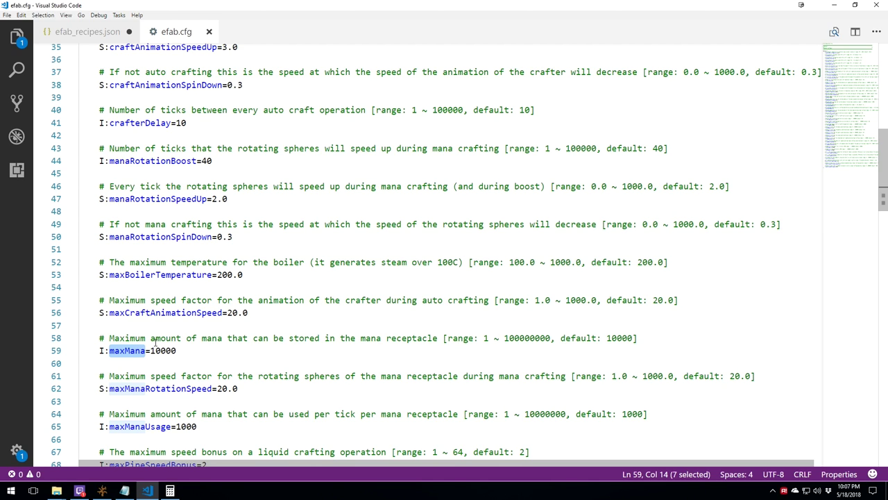
scroll(188, 354, "down", 1)
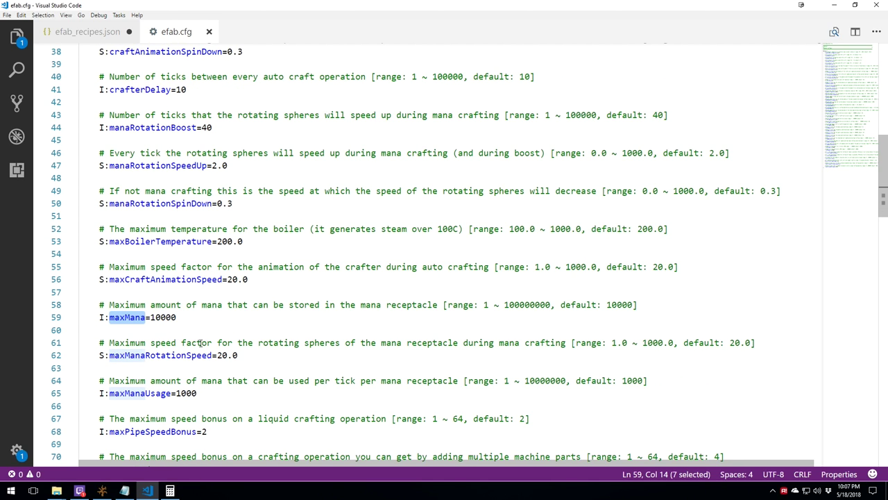
double_click(159, 354)
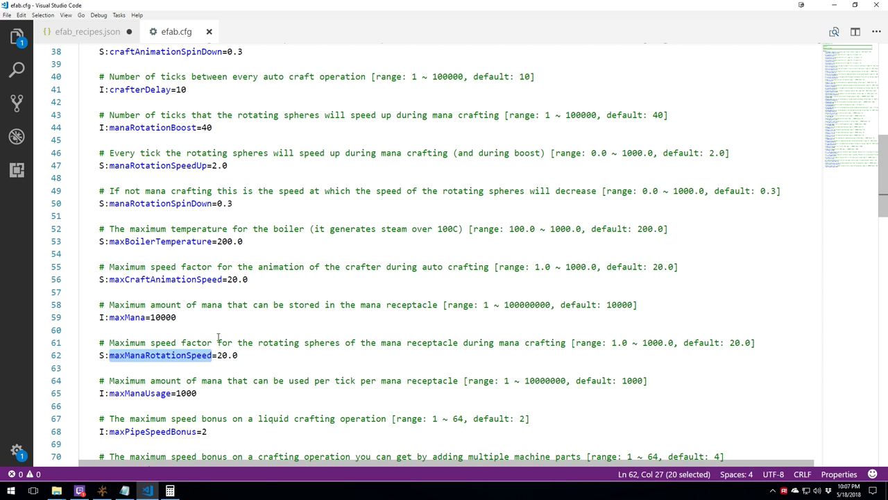
scroll(222, 333, "down", 2)
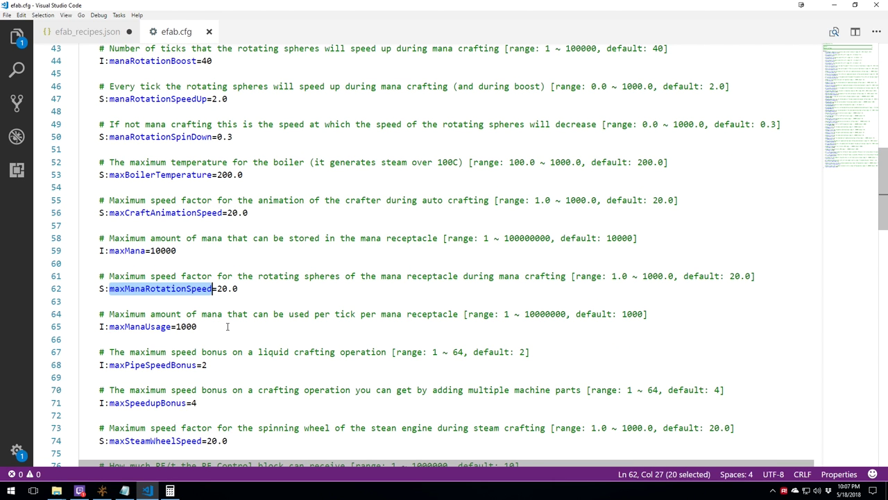
double_click(147, 326)
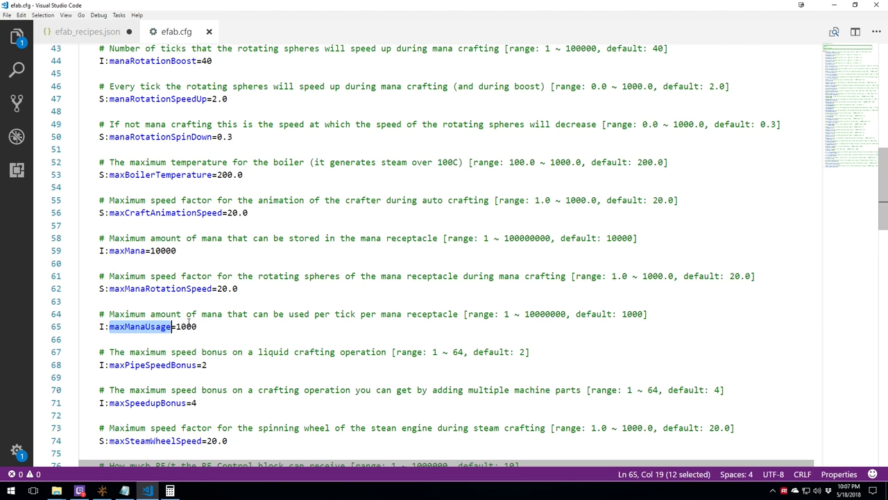
double_click(186, 326)
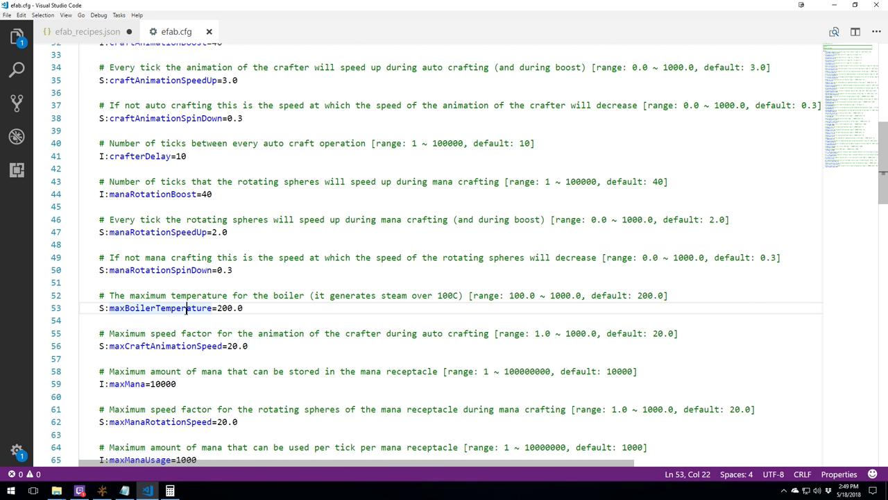
- Highlight the maxBoilerTemperature setting and the maxCraftAnimationSpeed setting below it
double_click(187, 307)
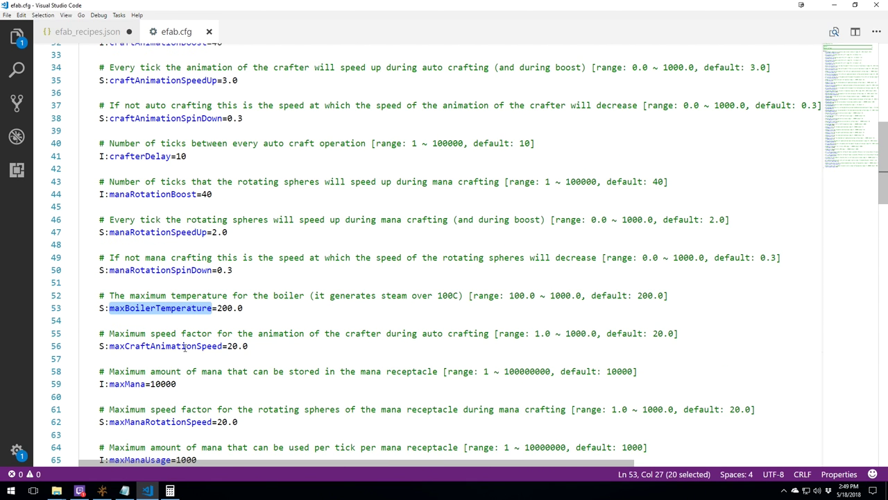
left_click(184, 345)
double_click(184, 345)
- Highlight the maxPipeSpeedBonus setting, its value and the upper limit of its allowed range in the comment above
scroll(201, 334, "down", 3)
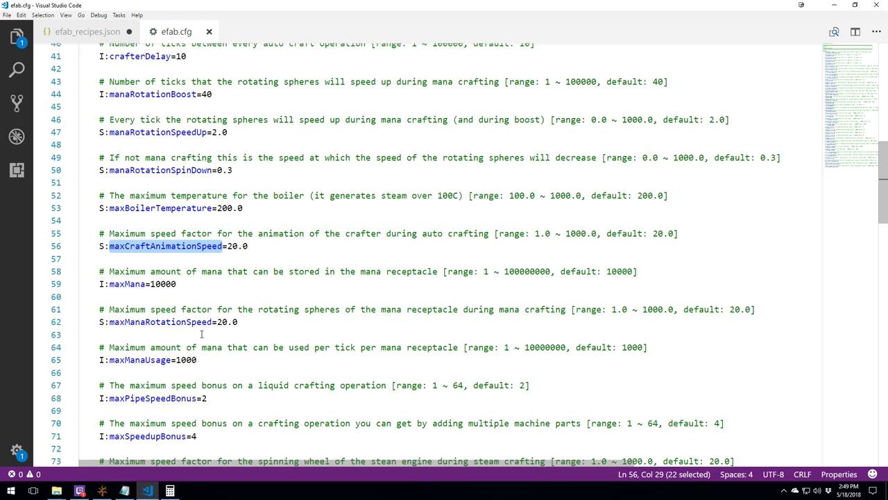
scroll(201, 334, "down", 2)
scroll(203, 338, "down", 1)
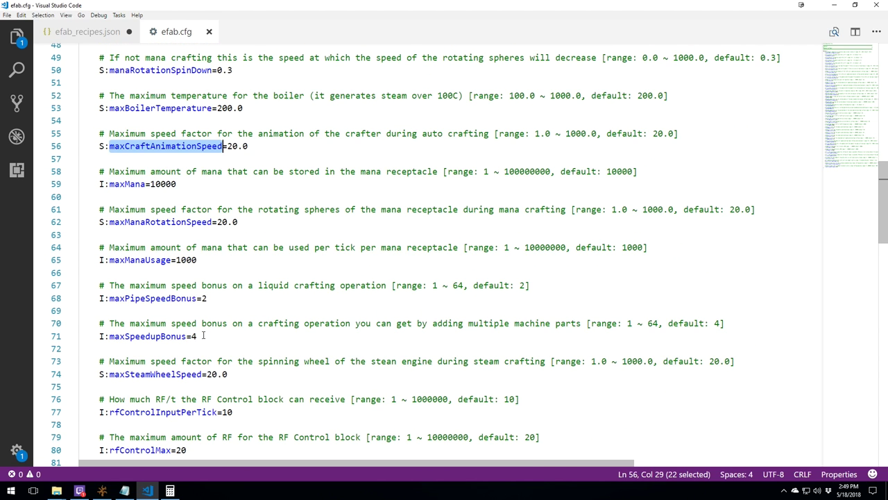
double_click(173, 298)
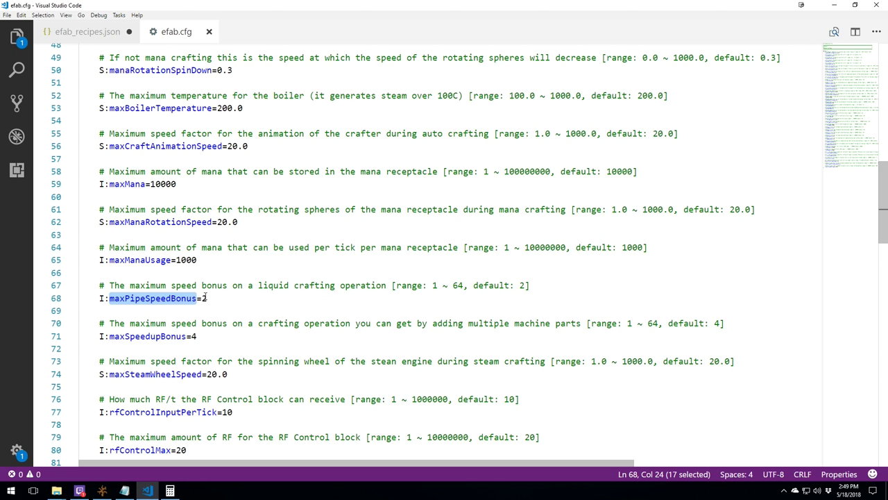
left_click(207, 299)
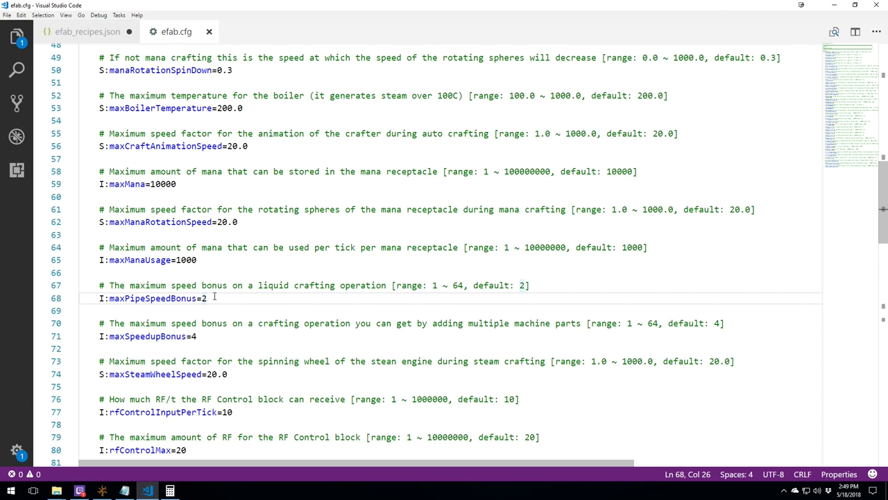
double_click(169, 298)
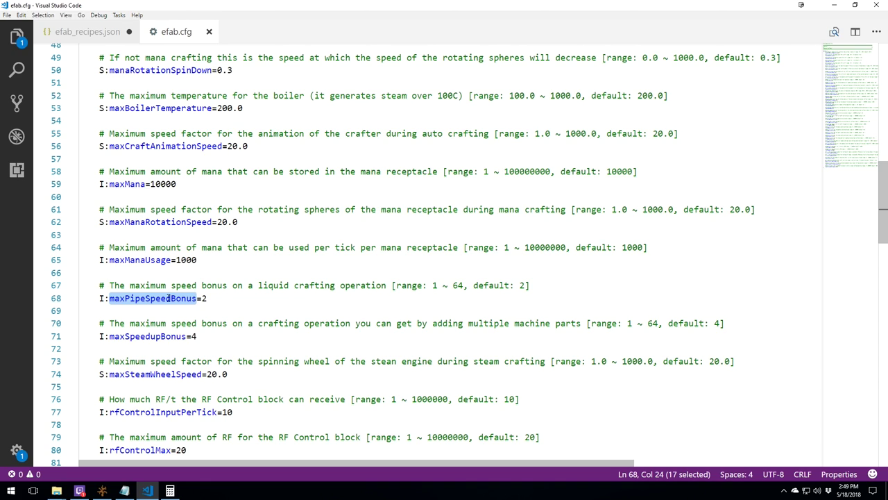
left_click_drag(207, 299, 202, 298)
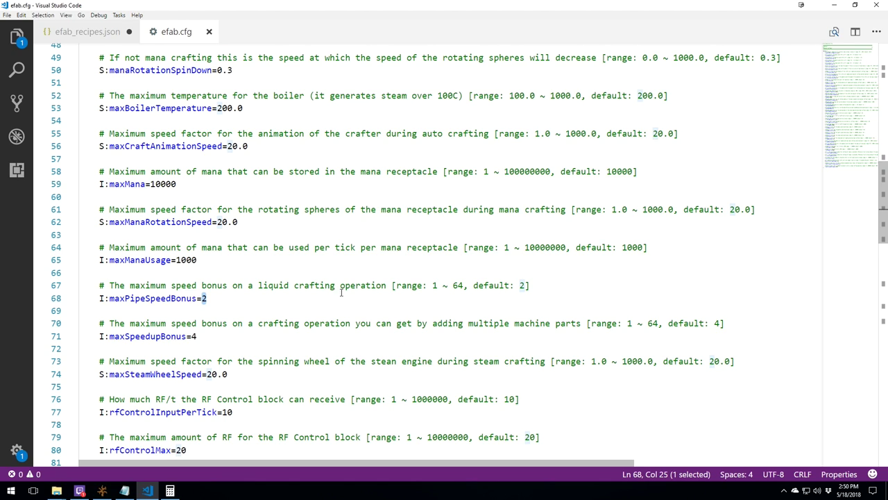
left_click_drag(462, 285, 452, 285)
left_click(181, 298)
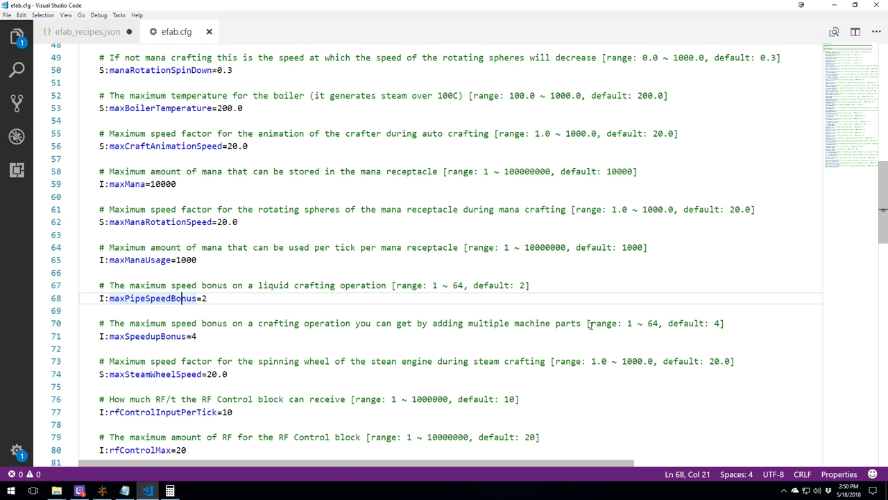
- Highlight the maxSteamWheelSpeed setting and the RF Control block's rfControlInputPerTick, with its value, and rfControlMax settings
scroll(652, 323, "down", 2)
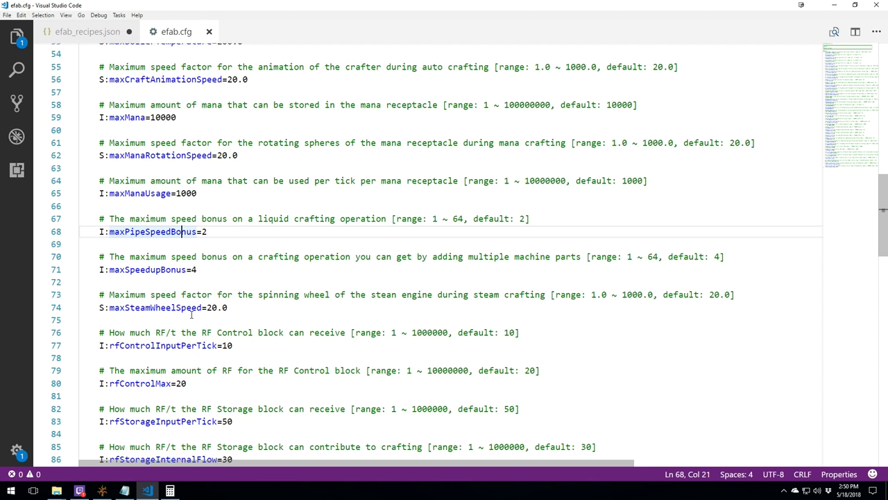
double_click(190, 308)
scroll(224, 294, "down", 2)
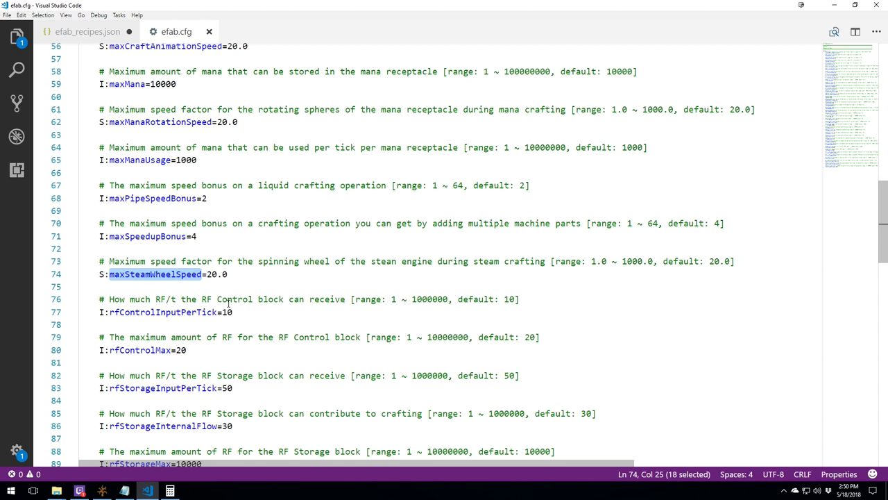
double_click(159, 279)
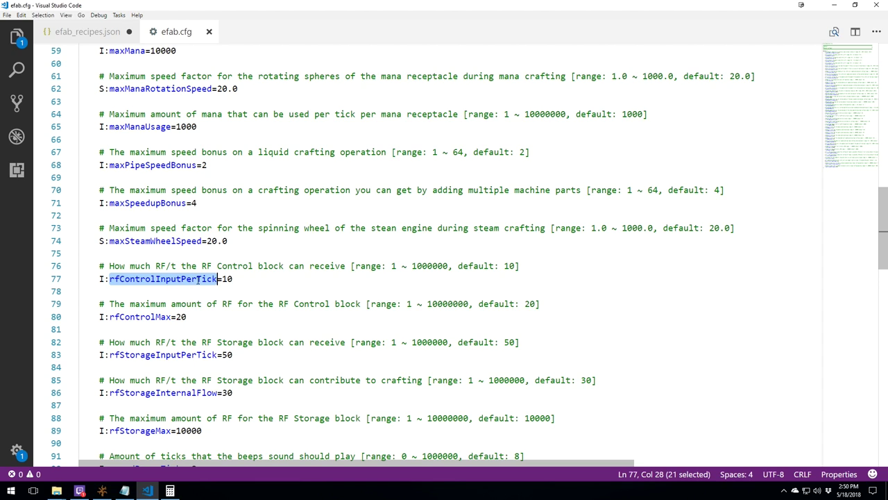
double_click(228, 278)
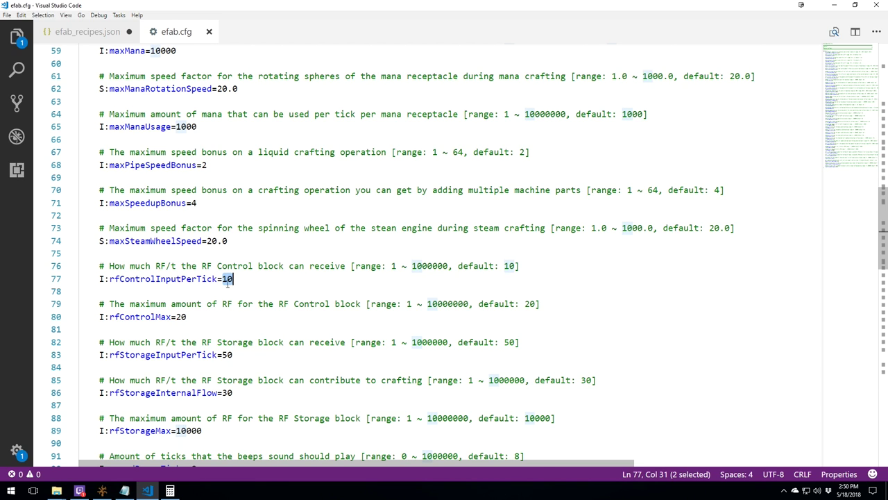
double_click(145, 316)
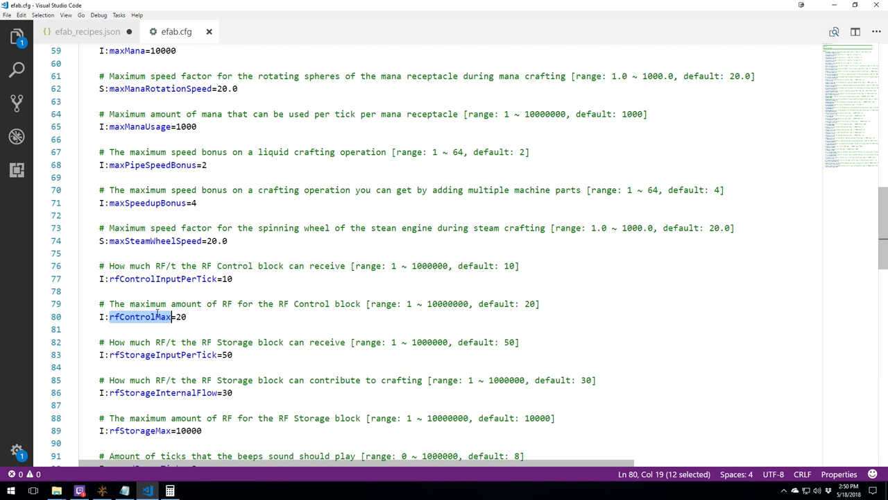
- Highlight the RF Storage block's input per tick, internal flow and maximum storage value, and return to rfStorageInputPerTick
scroll(154, 314, "down", 1)
left_click(177, 321)
double_click(177, 321)
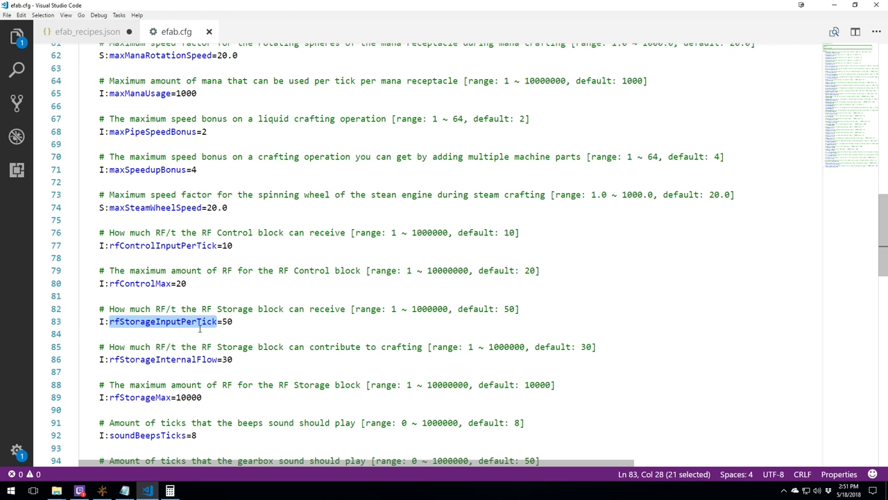
double_click(167, 359)
scroll(174, 354, "down", 3)
double_click(188, 297)
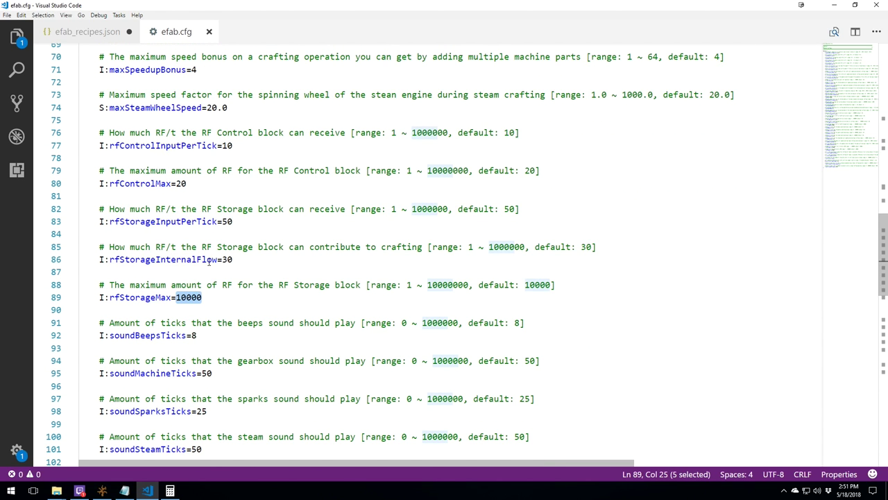
double_click(209, 260)
double_click(206, 220)
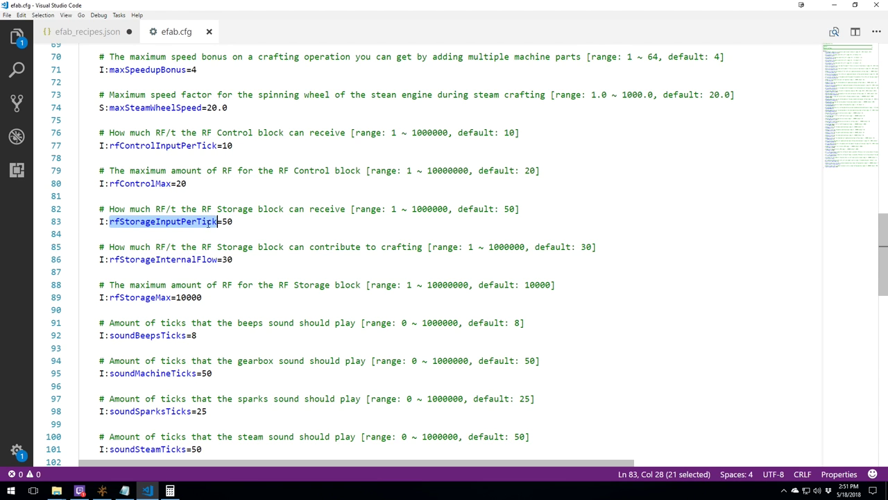
- Mark the soundBeepsTicks setting and review the sound duration settings that follow it
double_click(167, 336)
scroll(163, 326, "down", 3)
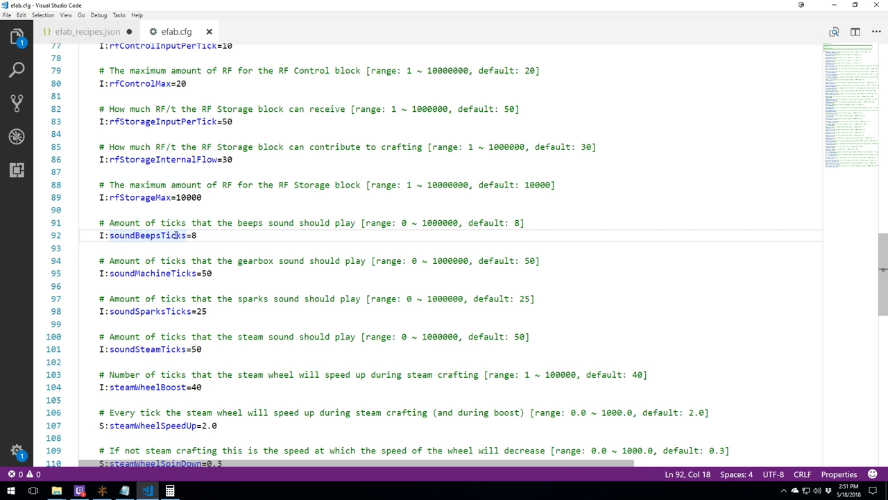
- Highlight the steamWheelSpeedUp and steamWheelSpinDown settings to review how the steam wheel animation is controlled
scroll(163, 254, "down", 4)
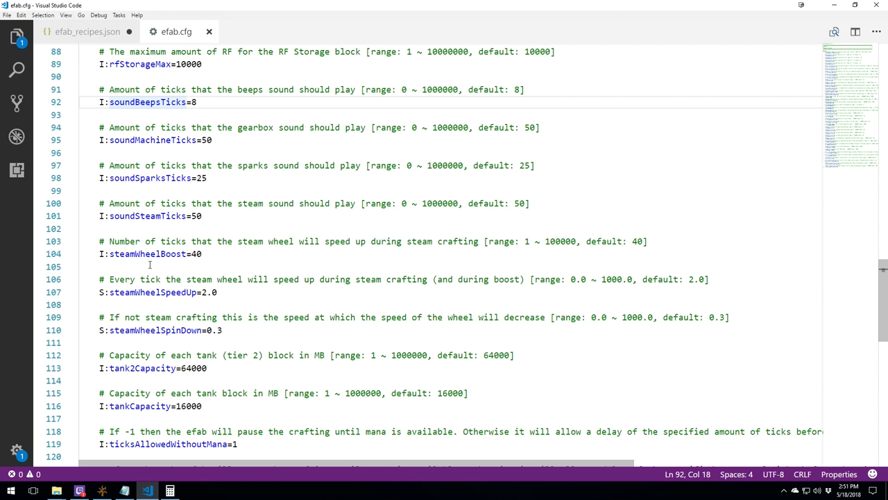
double_click(158, 292)
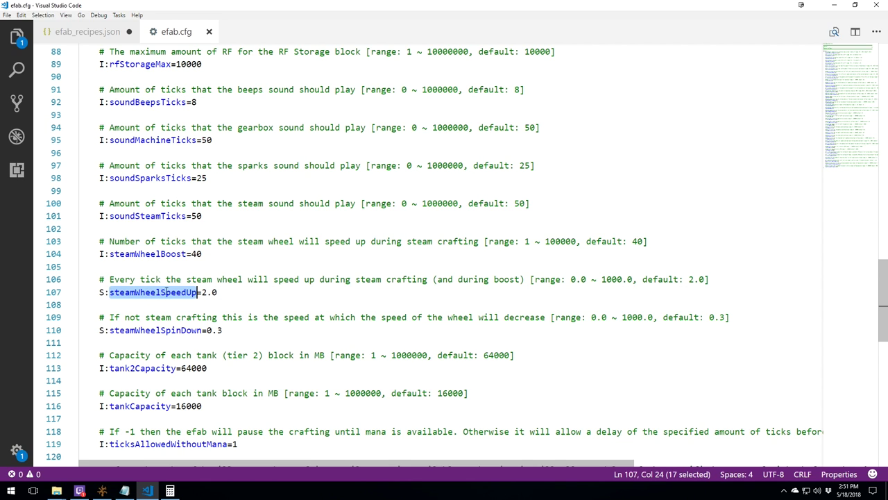
scroll(167, 292, "down", 1)
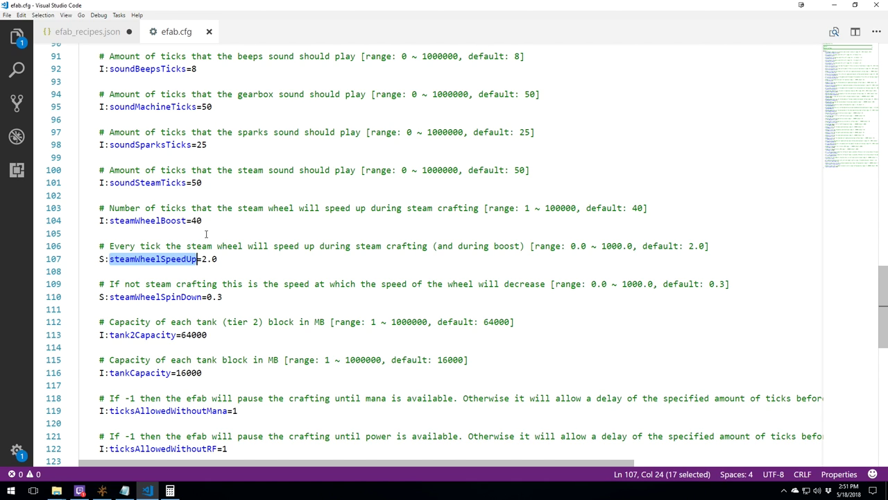
scroll(167, 264, "down", 1)
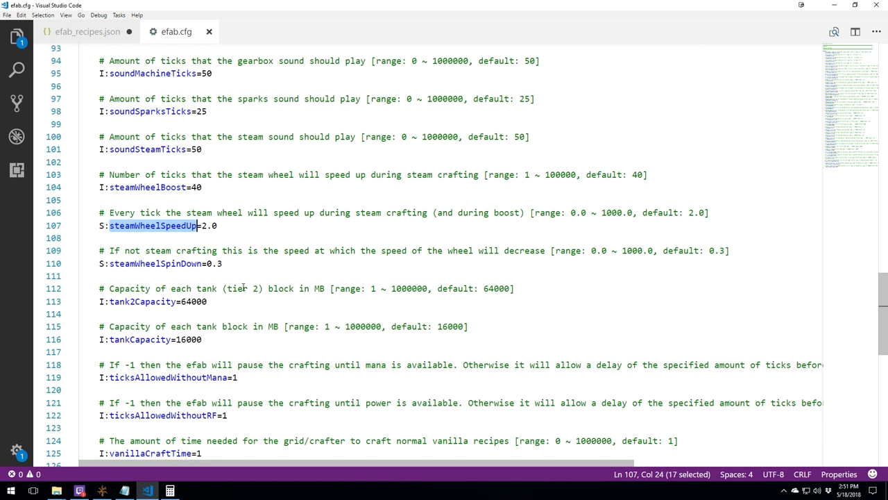
double_click(189, 264)
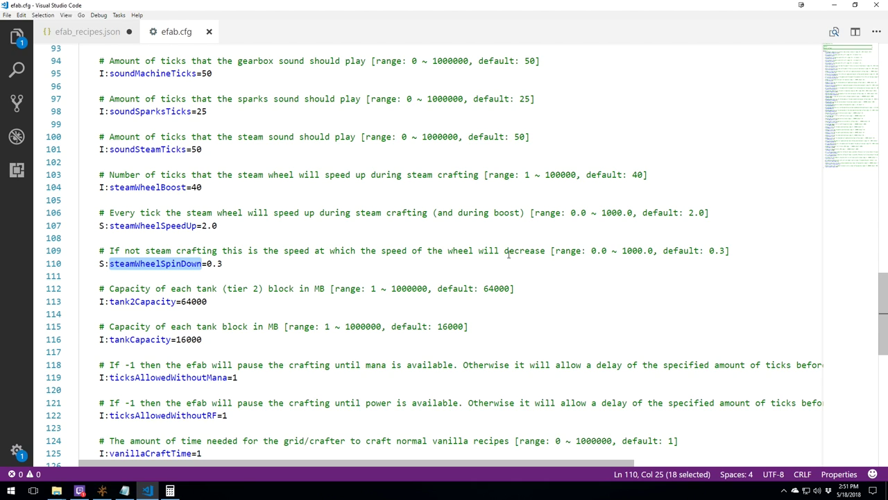
- Highlight the tank2Capacity setting, its value and the maximum of its allowed range
double_click(159, 302)
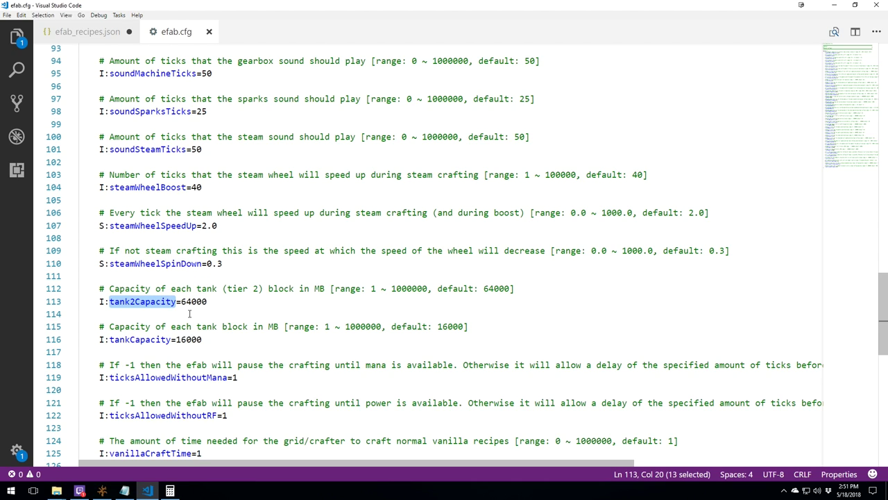
double_click(194, 301)
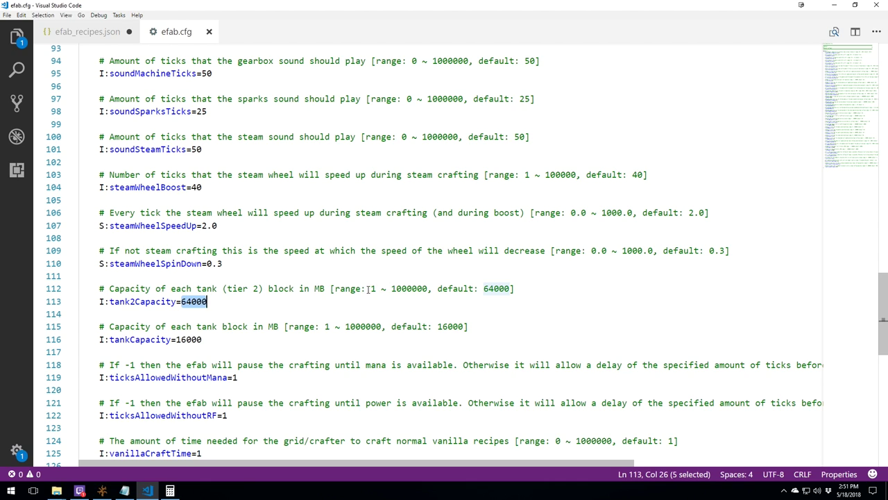
left_click_drag(392, 288, 430, 289)
double_click(194, 301)
- Highlight the tankCapacity setting and its value
double_click(182, 340)
left_click(130, 339)
double_click(130, 339)
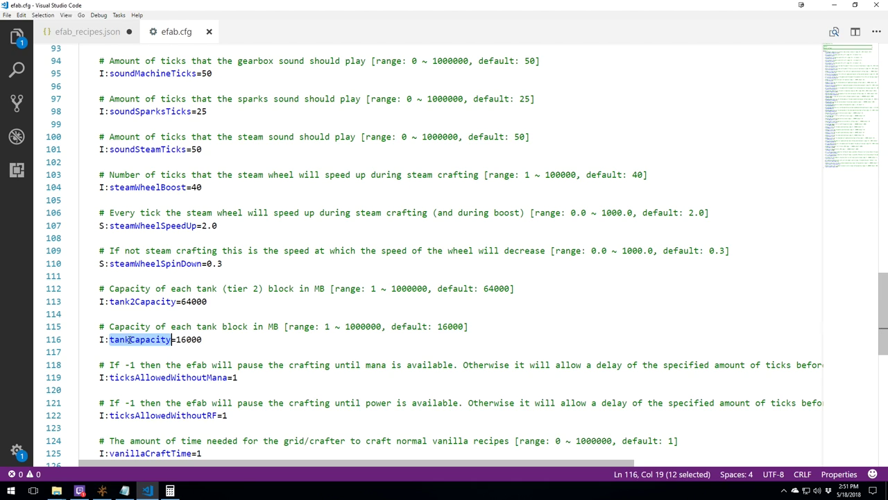
double_click(187, 339)
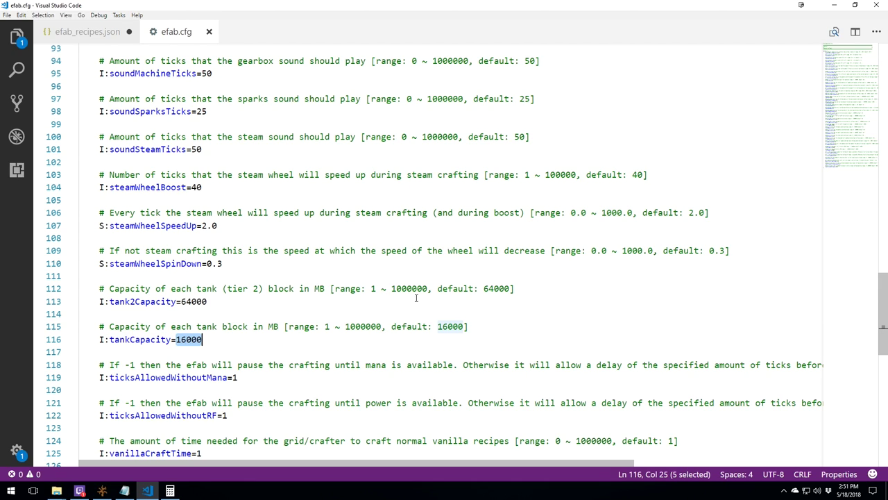
- Highlight the ticksAllowedWithoutMana setting and the ticksAllowedWithoutRF setting below it
scroll(212, 318, "down", 2)
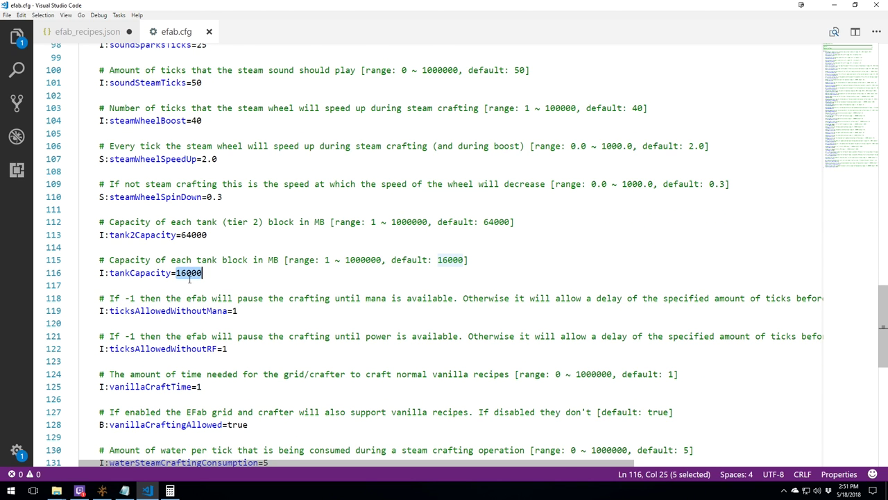
double_click(167, 311)
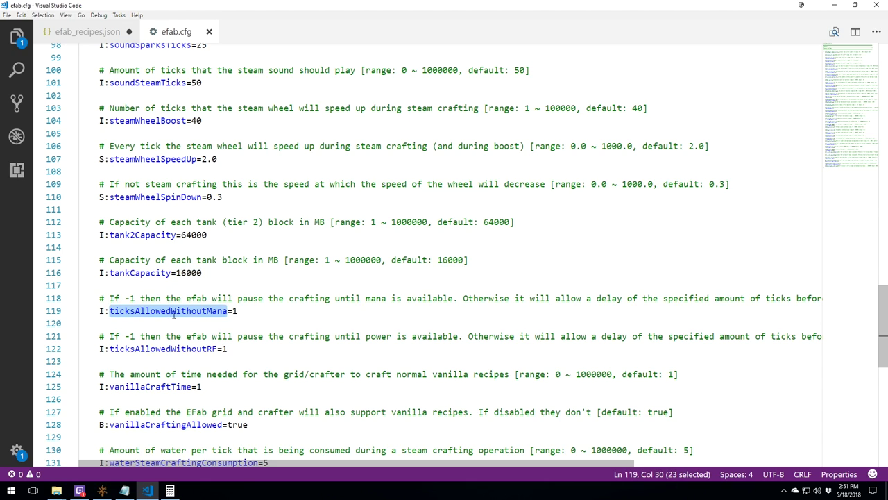
double_click(186, 349)
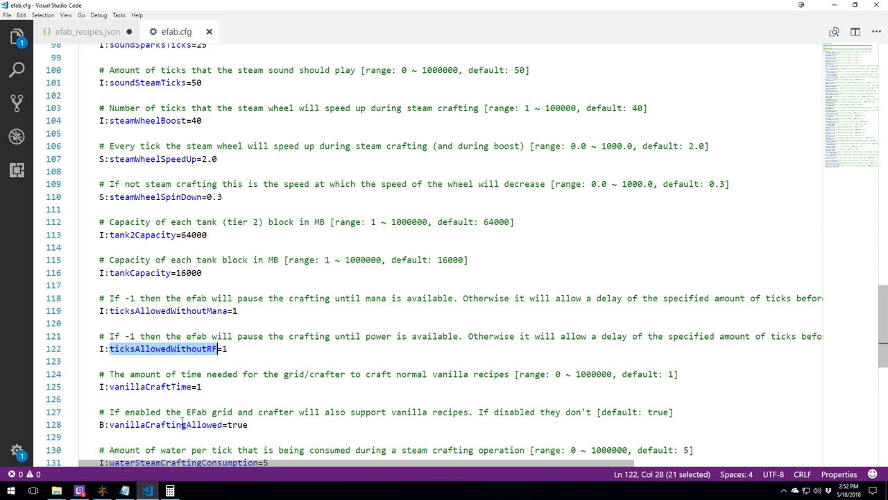
- Review the ticksAllowedWithoutRF comment and highlight the whole setting line, its name and its value
left_click_drag(763, 336, 819, 335)
left_click(168, 354)
key("shift+Home")
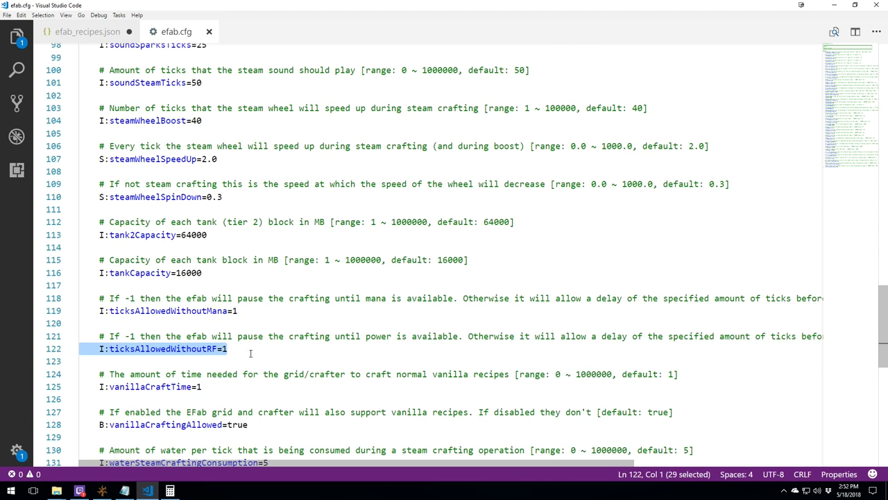
left_click(257, 351)
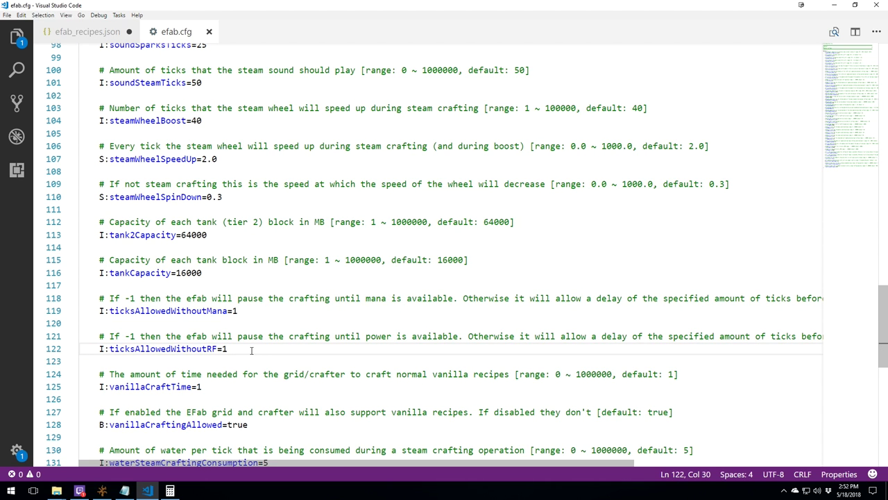
scroll(234, 357, "down", 1)
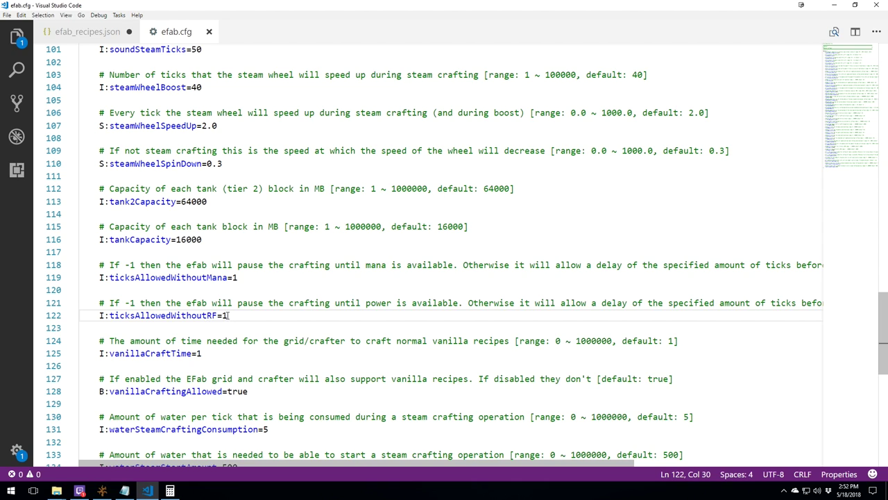
double_click(197, 317)
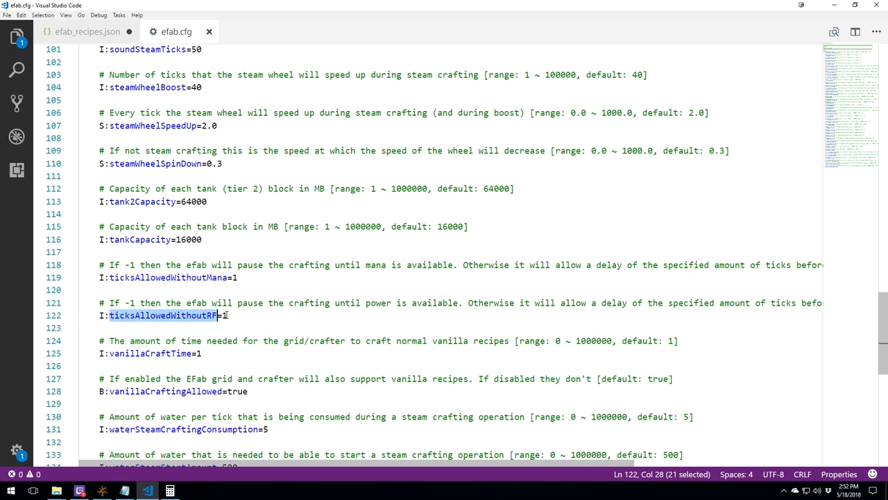
left_click_drag(227, 316, 222, 316)
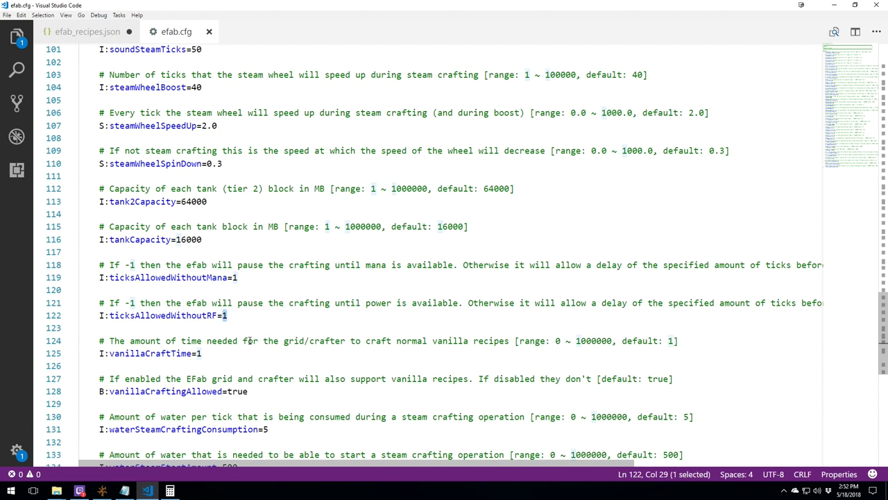
- Highlight the vanillaCraftTime and vanillaCraftingAllowed settings to review how vanilla recipes are handled
double_click(151, 355)
scroll(212, 328, "down", 1)
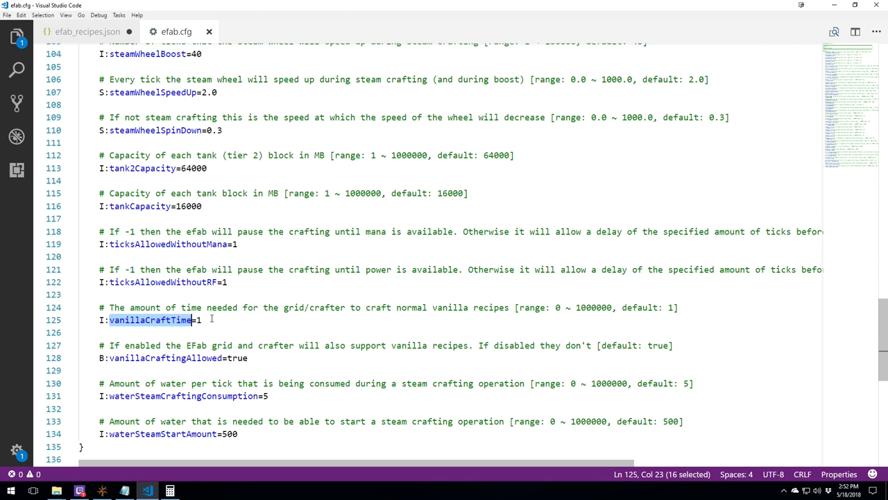
left_click(164, 344)
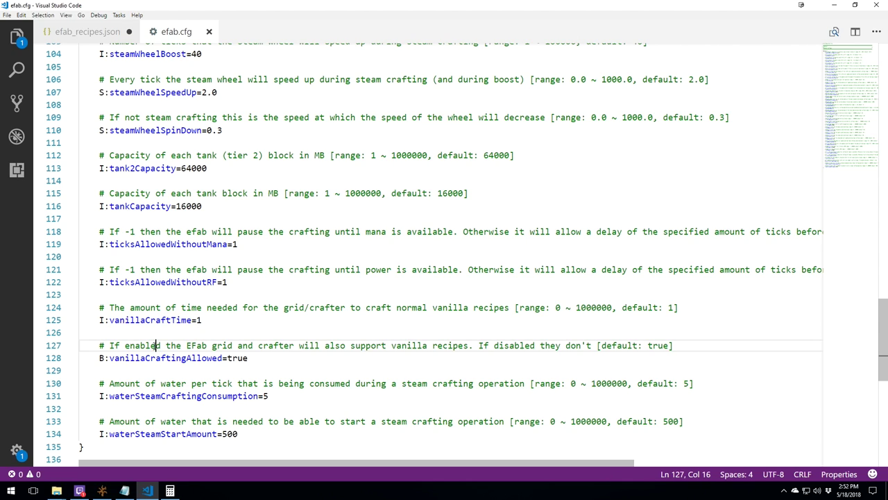
double_click(180, 357)
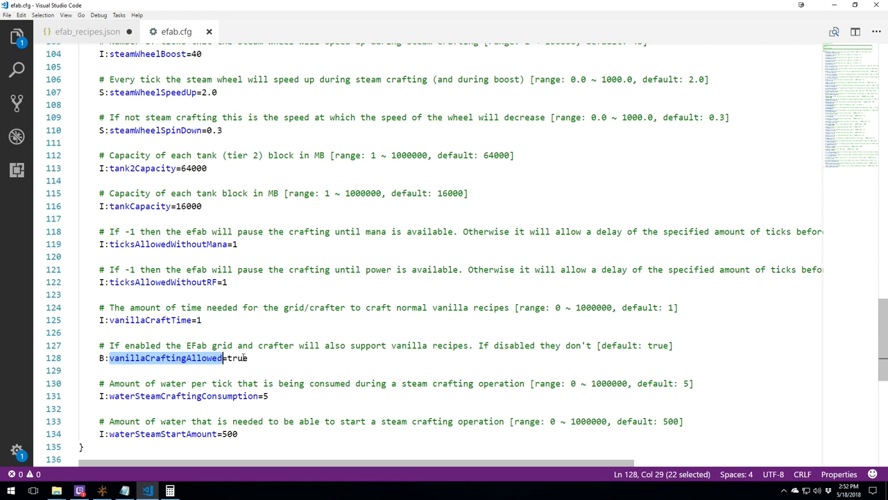
- Highlight the waterSteamCraftingConsumption setting and place the cursor after its value
scroll(254, 355, "down", 2)
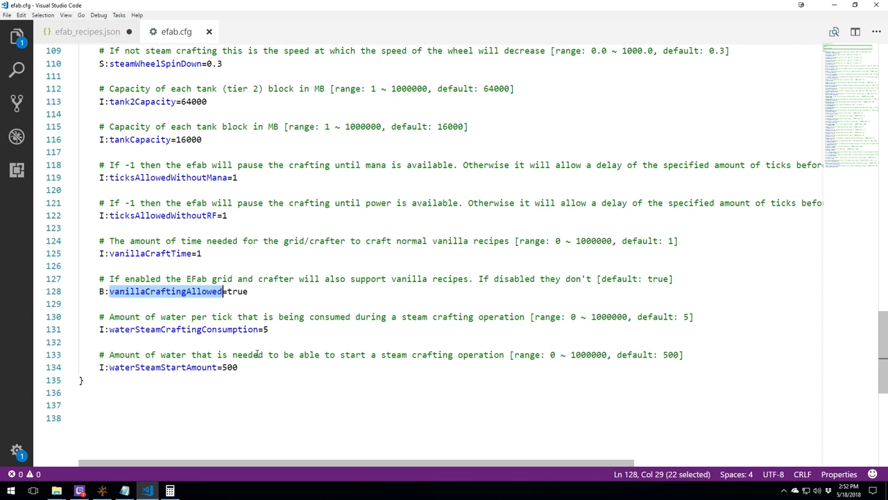
double_click(199, 329)
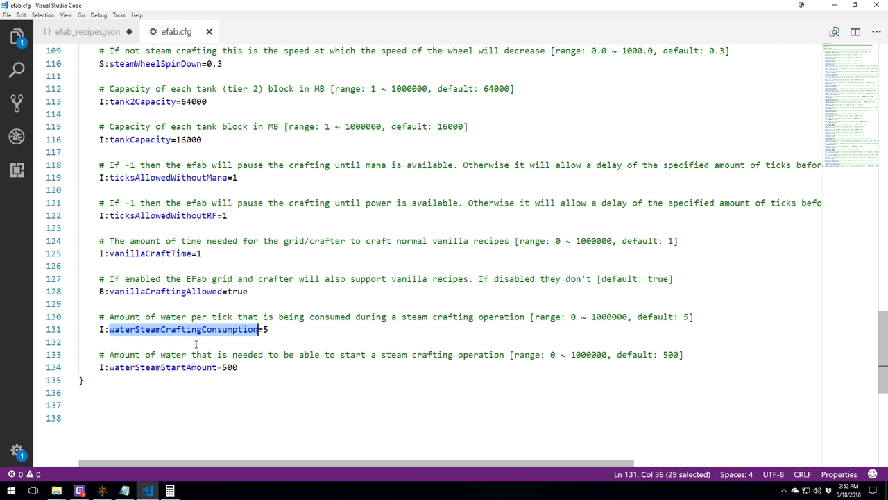
left_click(270, 330)
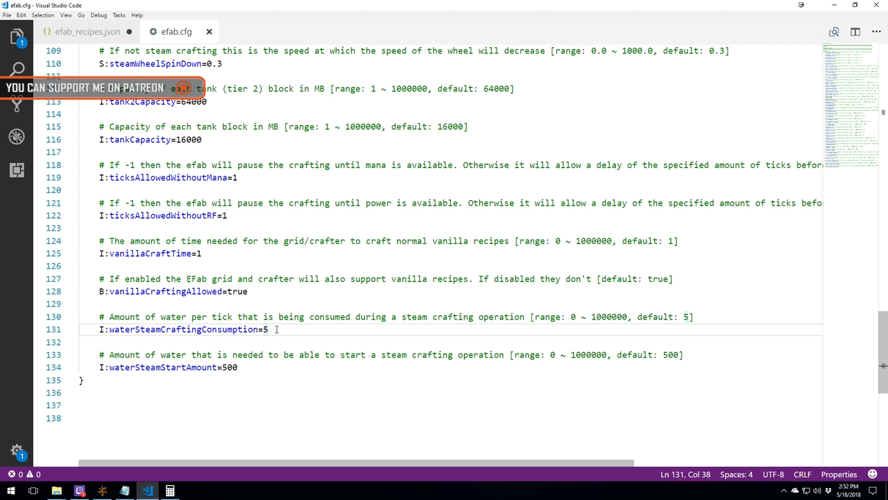
- Highlight the waterSteamStartAmount setting and its value, and compare it with the waterSteamCraftingConsumption value
double_click(174, 367)
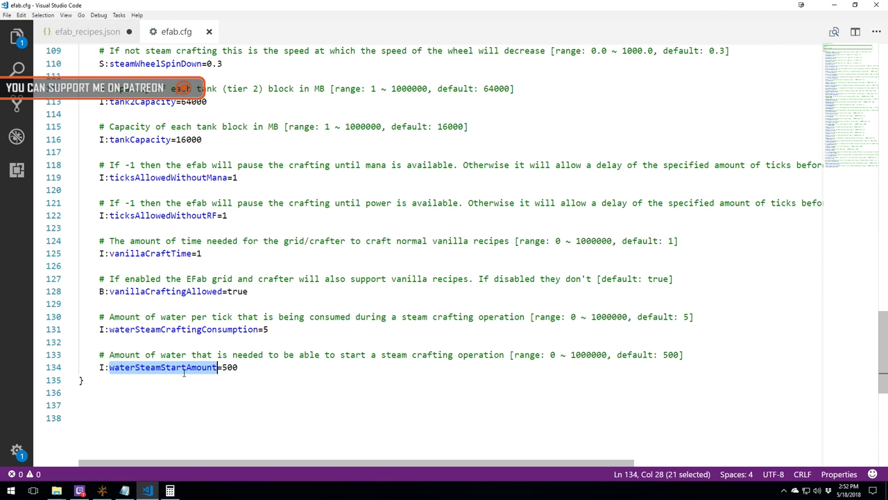
double_click(230, 367)
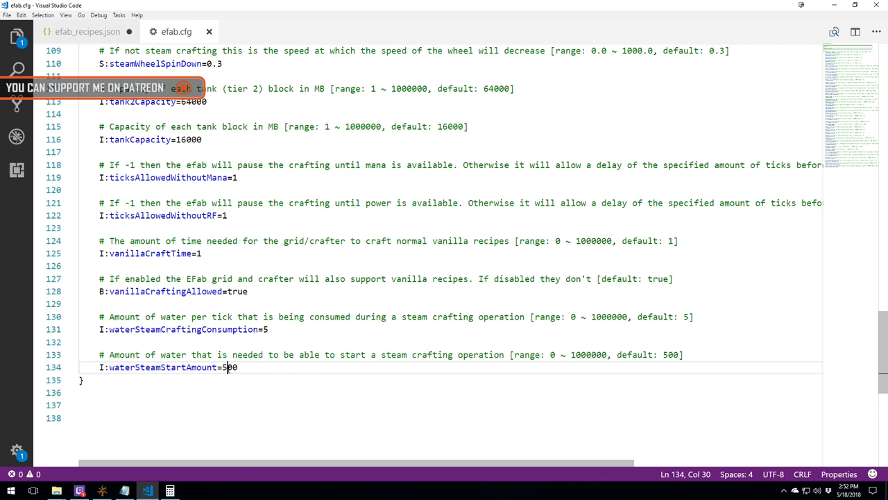
left_click(666, 355)
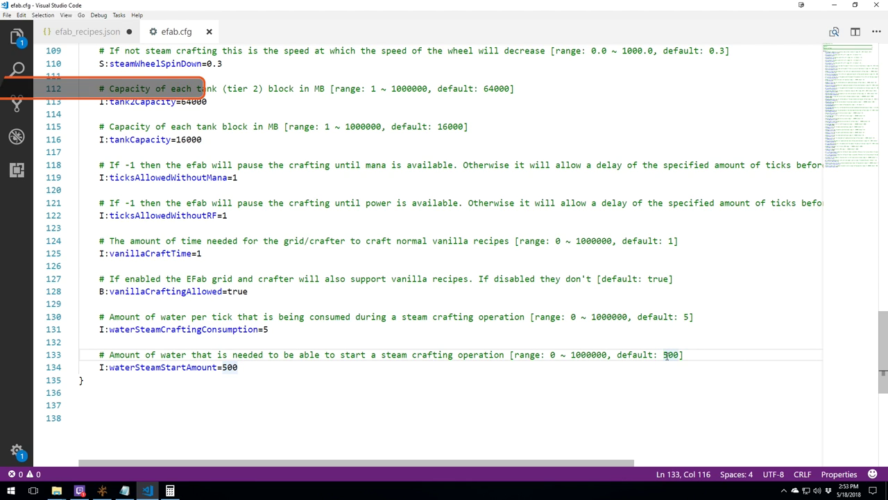
double_click(230, 367)
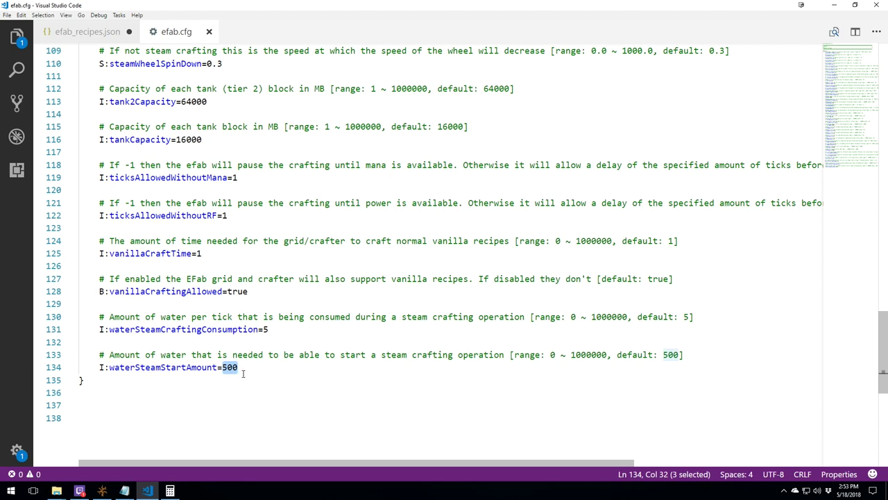
left_click(239, 367)
double_click(234, 367)
double_click(265, 329)
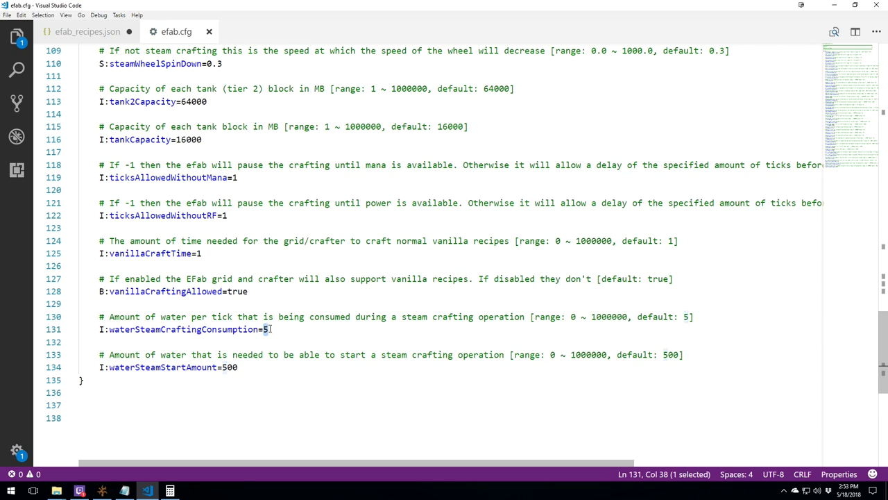
double_click(233, 367)
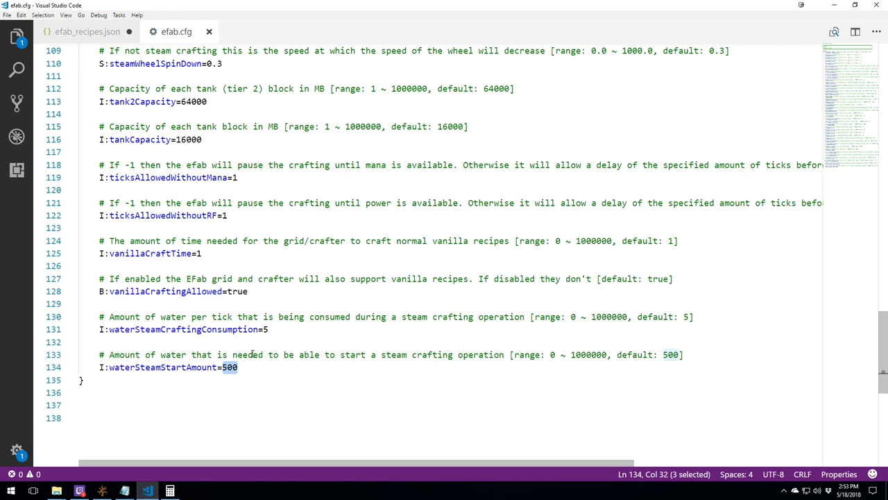
- Switch to efab_recipes.json and review the thermalexpansion:satchel recipe, including the last row of its input pattern
key("ctrl+Tab")
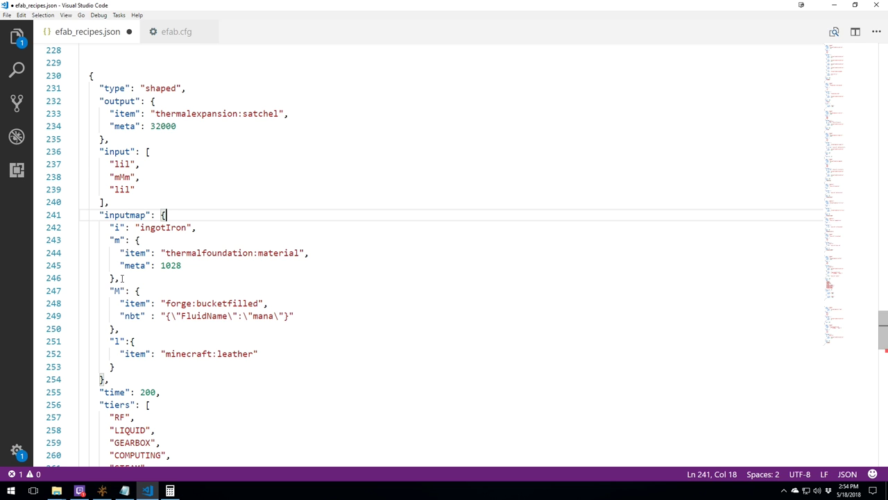
scroll(171, 382, "down", 6)
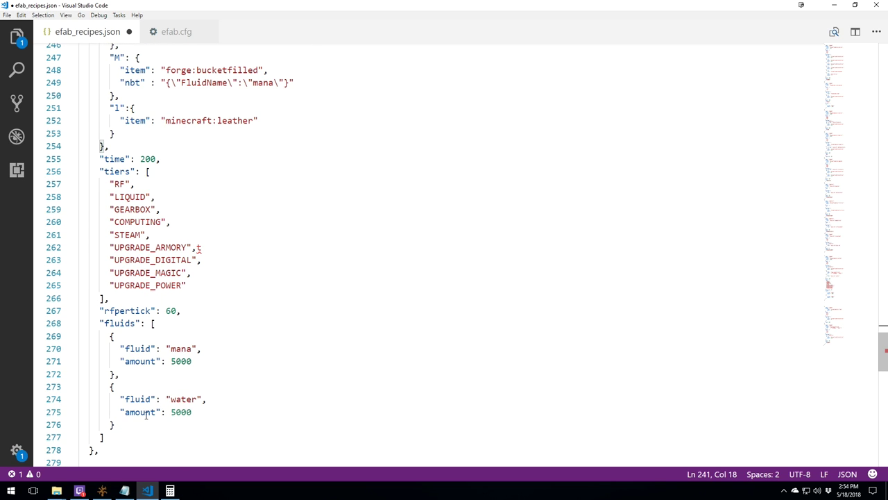
scroll(153, 412, "up", 11)
scroll(169, 316, "down", 4)
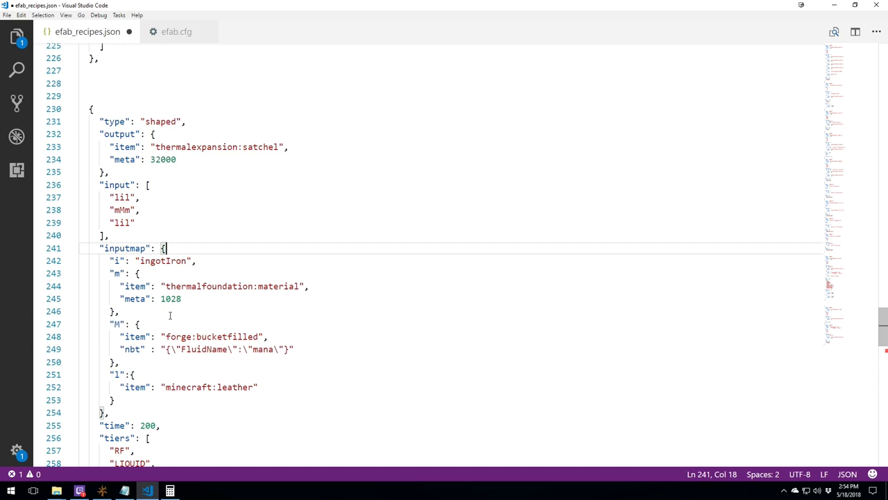
scroll(184, 310, "down", 1)
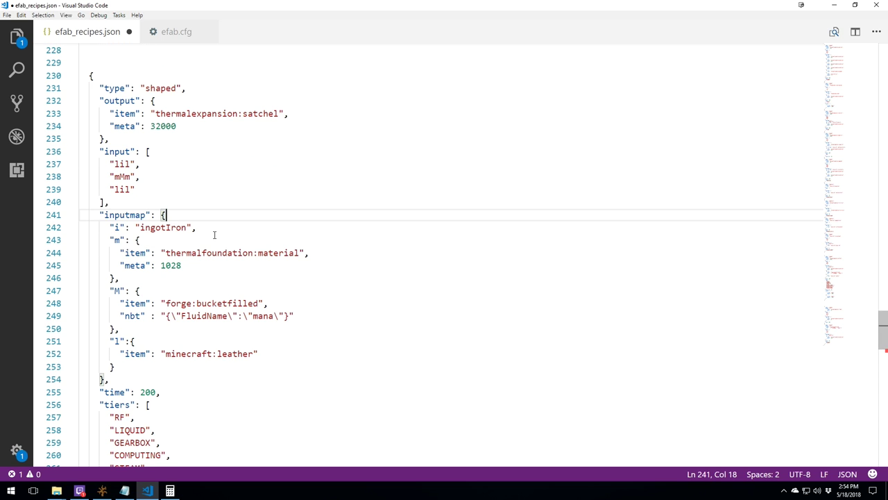
scroll(215, 239, "up", 1)
scroll(218, 254, "down", 1)
double_click(129, 187)
left_click(136, 188)
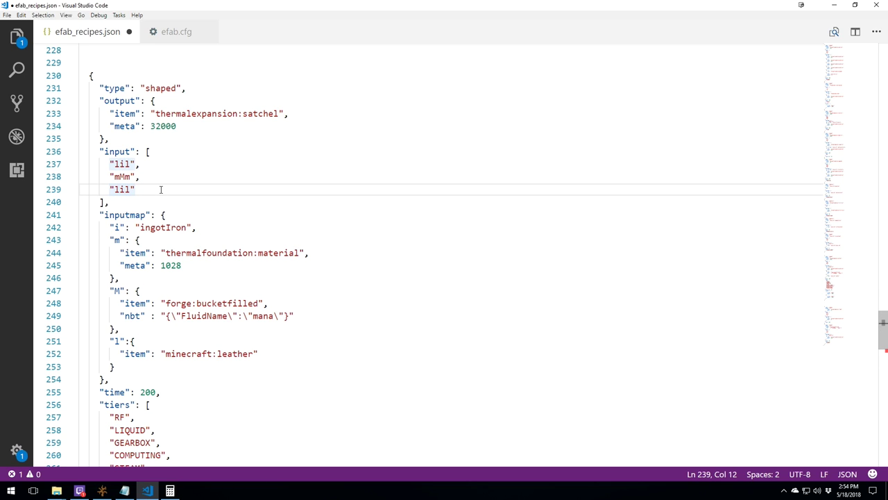
- Highlight the type key of the satchel recipe
scroll(190, 142, "up", 1)
scroll(201, 149, "down", 1)
left_click(115, 88)
double_click(114, 88)
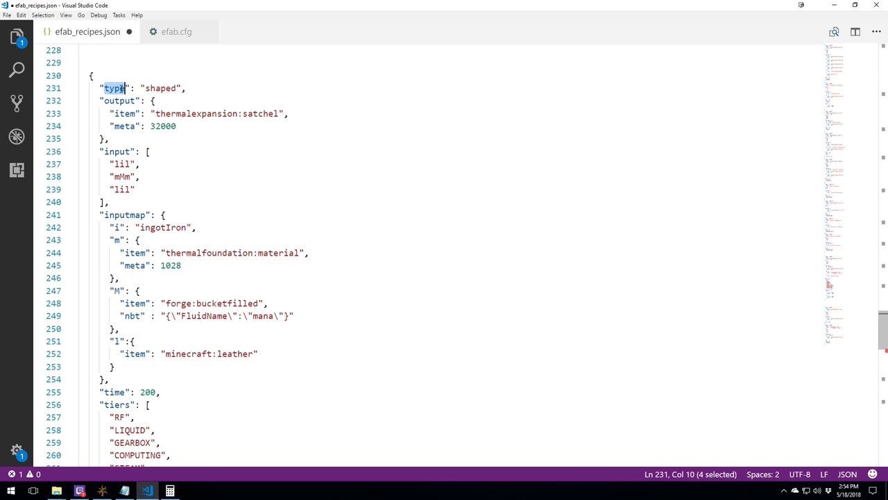
- Change the satchel recipe's type to "shapeless"
left_click(197, 86)
left_click(179, 88)
key("BackSpace")
type("less")
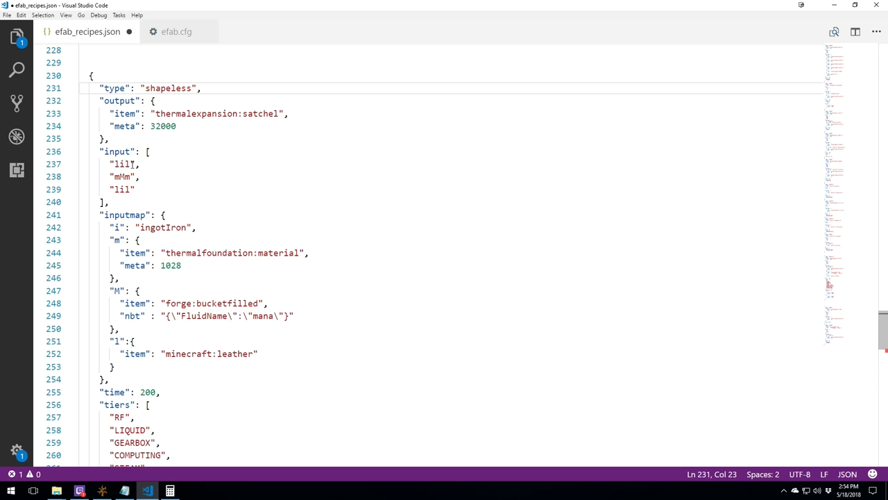
- Try cutting the satchel recipe's input pattern down to "l", undo the deletion and restore the type to "shaped"
left_click_drag(119, 164, 131, 188)
key("BackSpace")
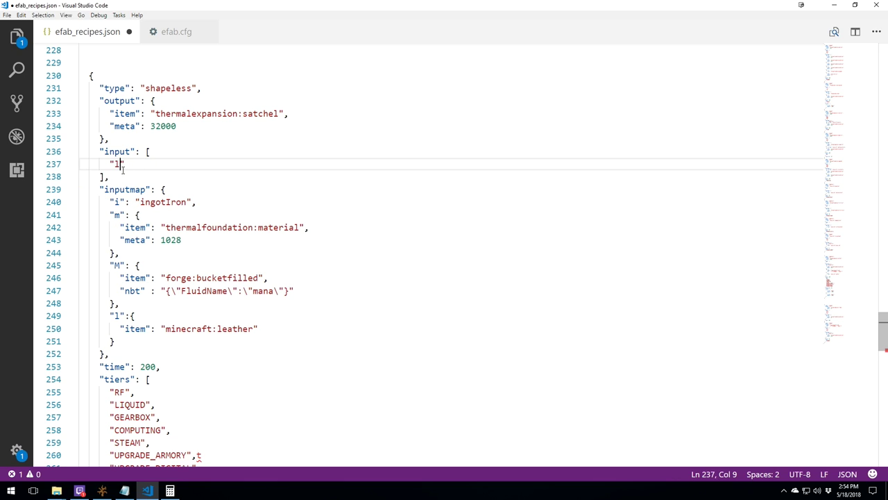
key("ctrl+z")
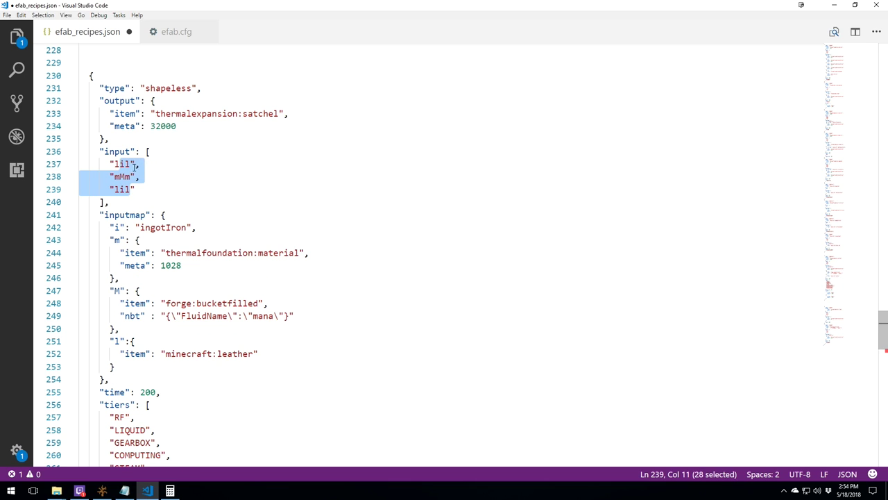
key("ctrl+z")
type("d")
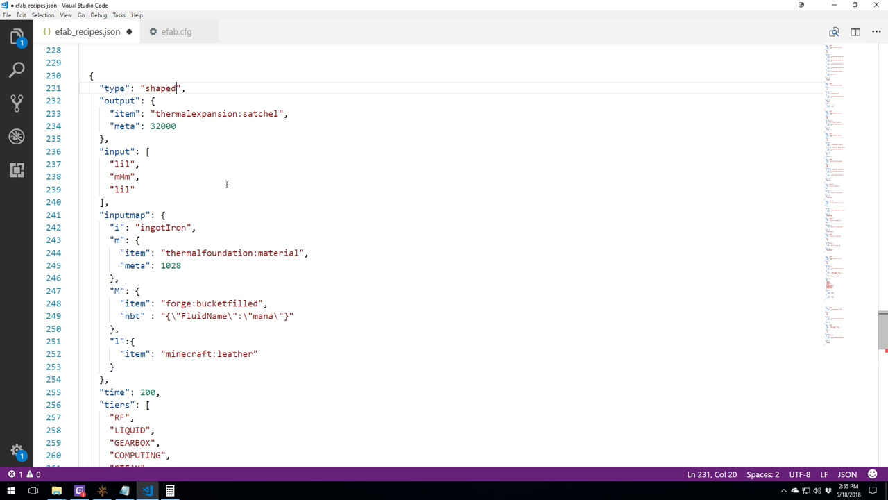
- Highlight the parts of the satchel recipe's output: the item key, mod name, item name and meta key
left_click(121, 101)
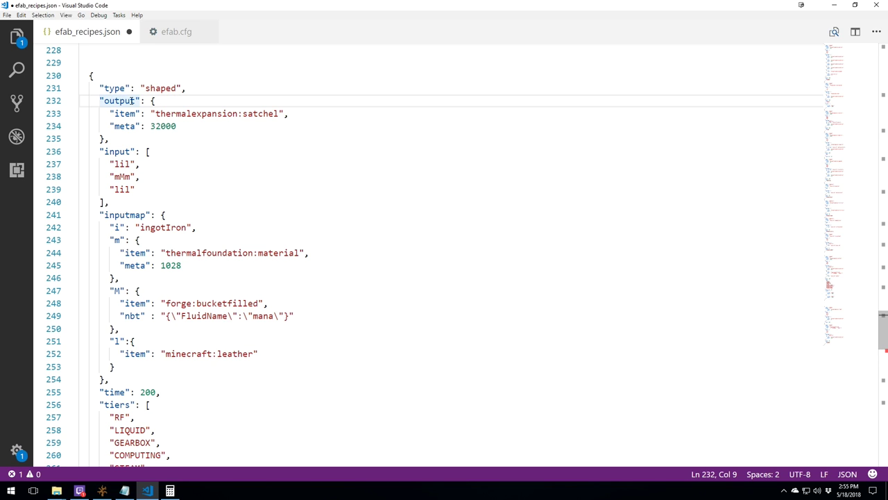
left_click(141, 101)
double_click(126, 114)
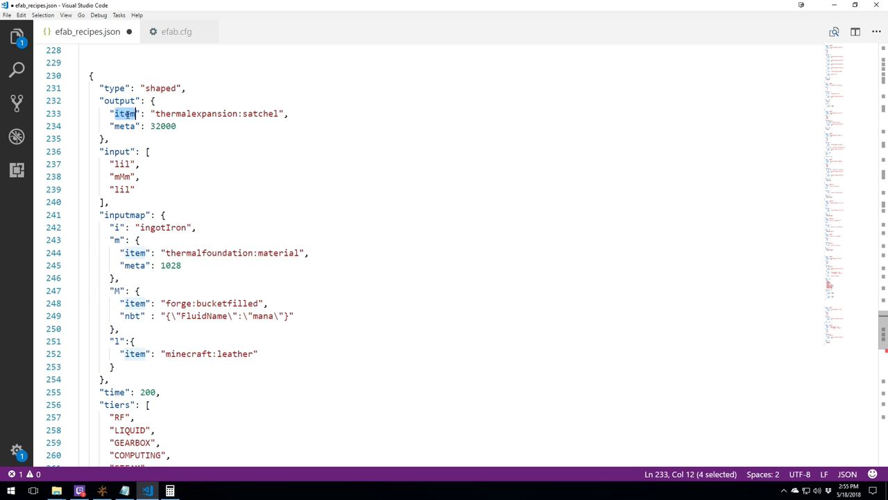
double_click(179, 114)
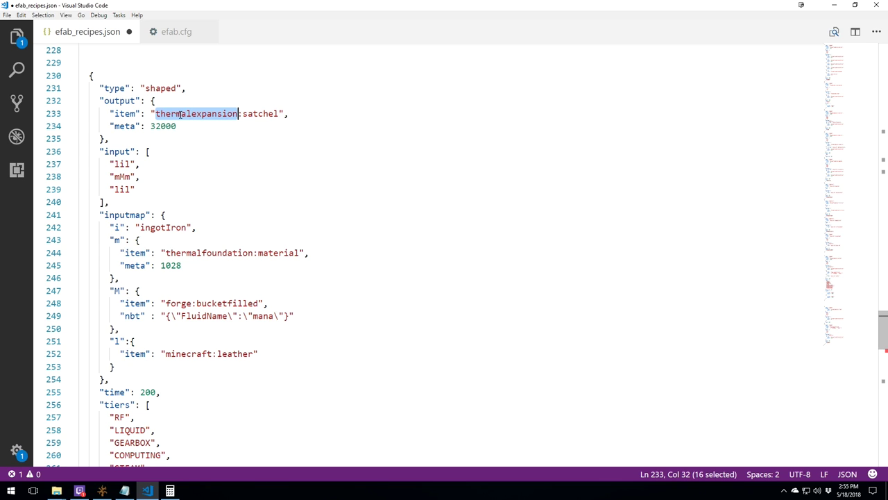
double_click(267, 113)
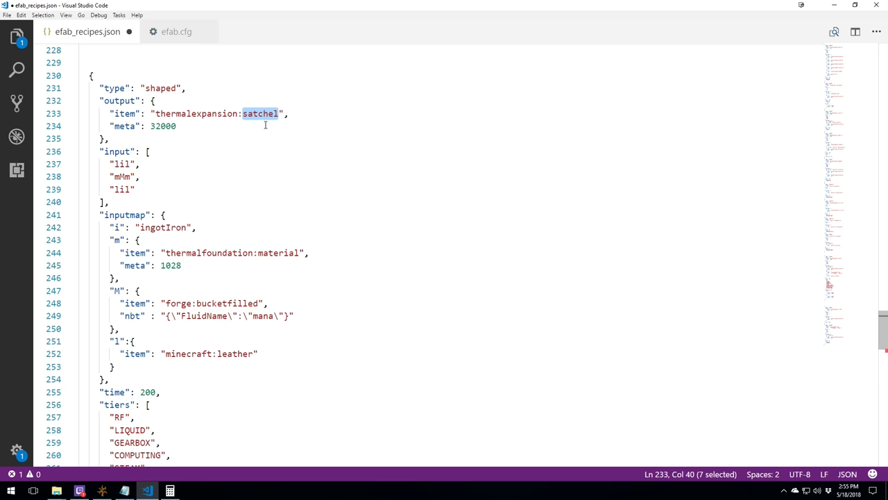
double_click(135, 125)
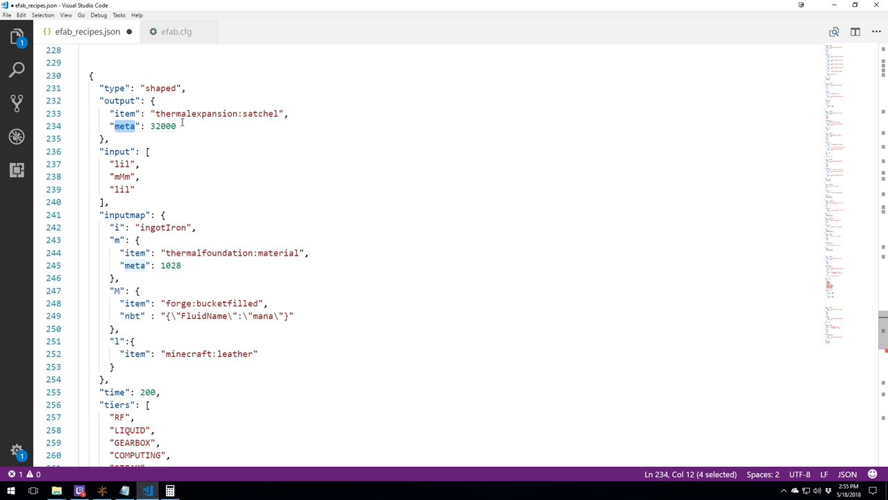
- Highlight the nbt line of the "M" ingredient, plus the satchel recipe's input key and its pattern rows
left_click_drag(119, 316, 309, 314)
left_click(309, 314)
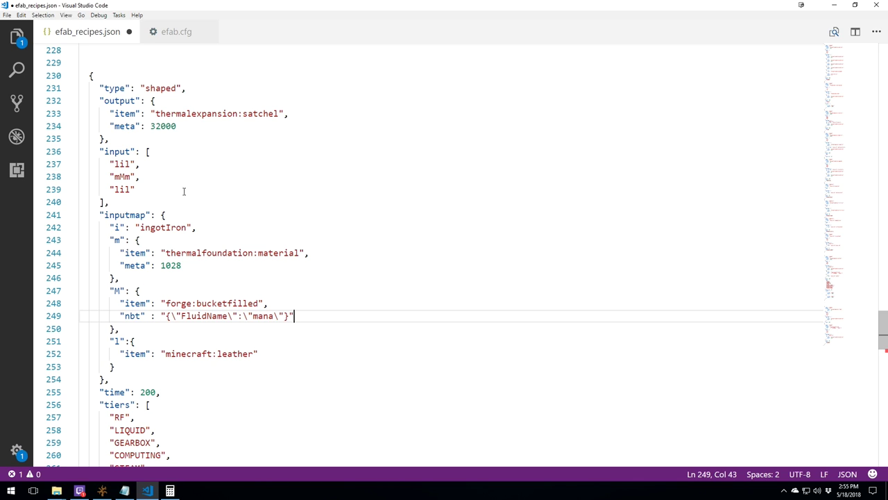
double_click(119, 151)
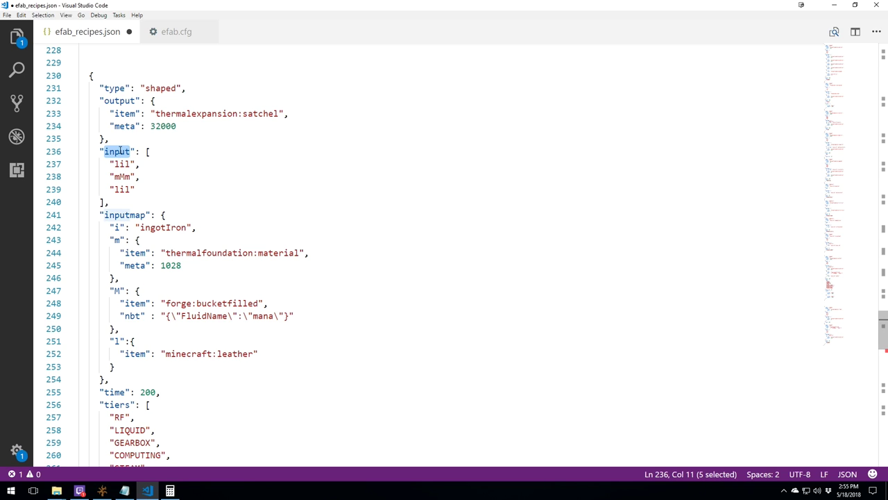
double_click(147, 151)
left_click_drag(110, 164, 137, 164)
double_click(136, 164)
double_click(116, 176)
- Try replacing the satchel recipe's whole three-row input pattern with "l" and undo the replacement
left_click_drag(114, 189, 115, 164)
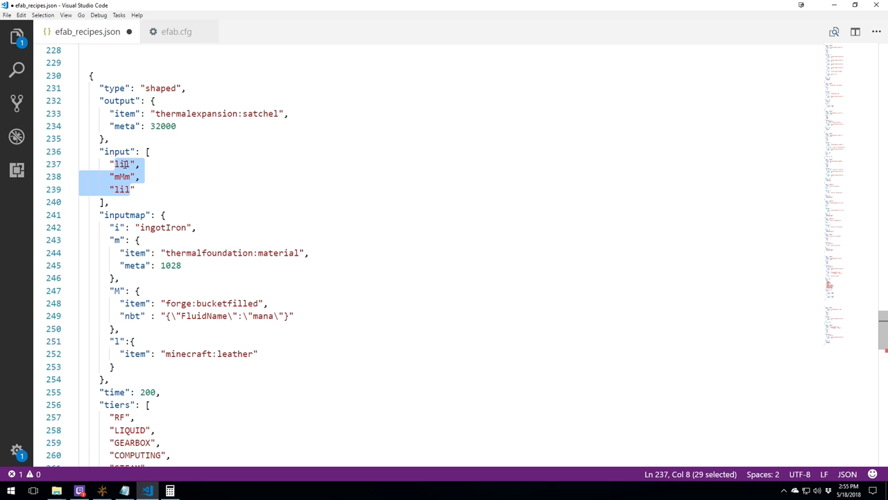
type("l")
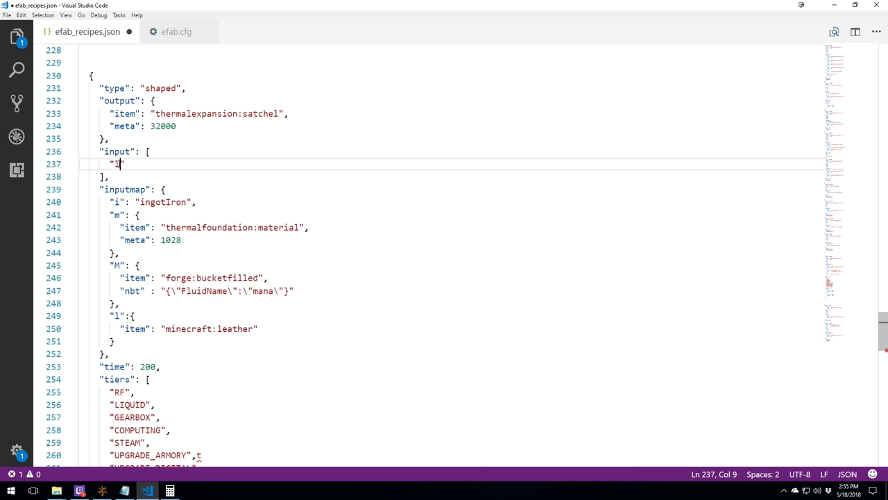
key("ctrl+z")
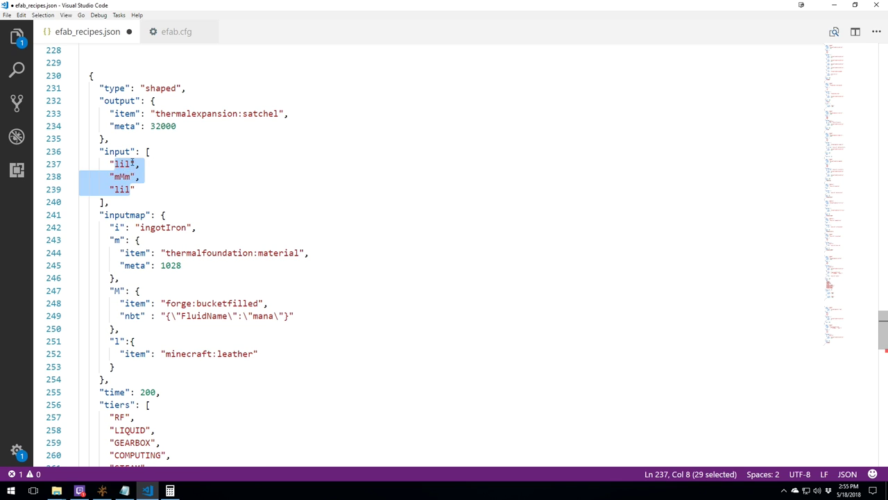
- Cut the satchel recipe's input pattern down to a single column of "i", "M", "i"
left_click(132, 164)
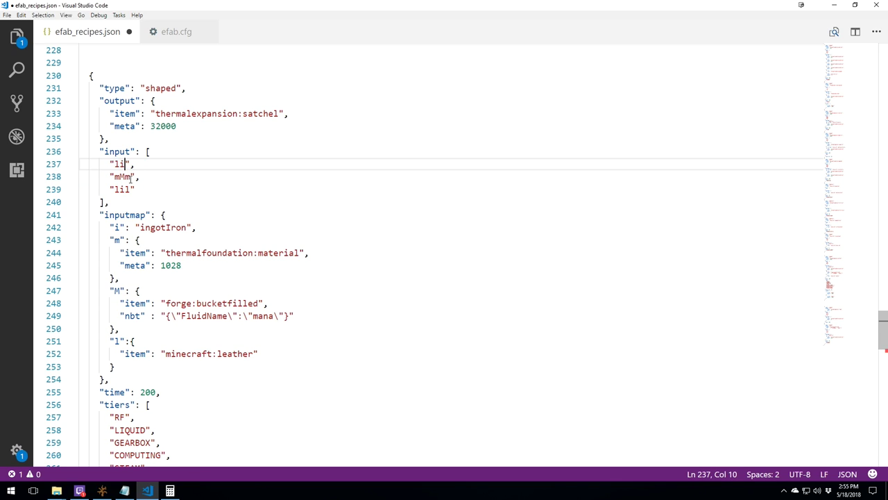
key("Down")
key("Delete")
key("Down")
key("End")
key("BackSpace")
key("BackSpace")
key("Left")
left_click(119, 176)
key("BackSpace")
left_click(120, 163)
key("BackSpace")
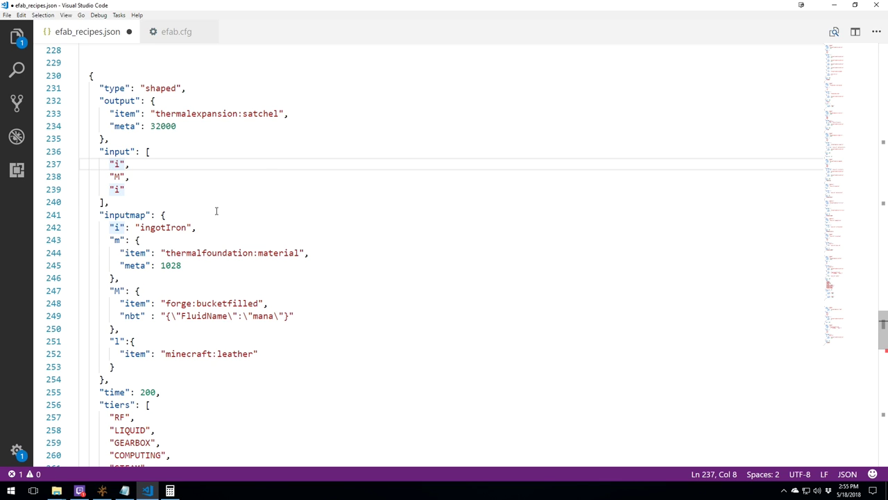
- Restore the satchel recipe's input pattern to the three rows "lil", "mMm", "lil"
type("l")
key("Down")
key("Left")
type("m")
key("Down")
key("Left")
type("l")
key("Right")
type("l")
key("Up")
key("Left")
type("m")
key("Up")
key("Left")
type("l")
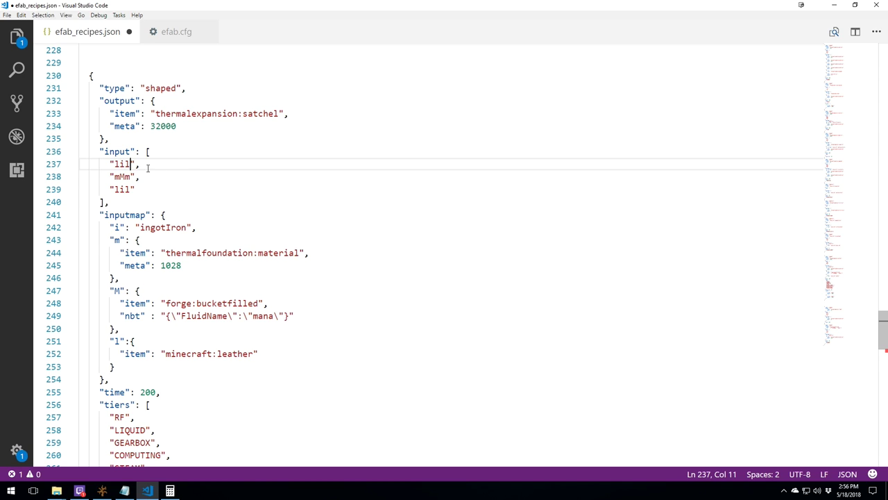
- Try a space in place of the third character of the pattern's first row and restore the "l"
key("Down")
key("Down")
key("Up")
key("Up")
key("shift+Left")
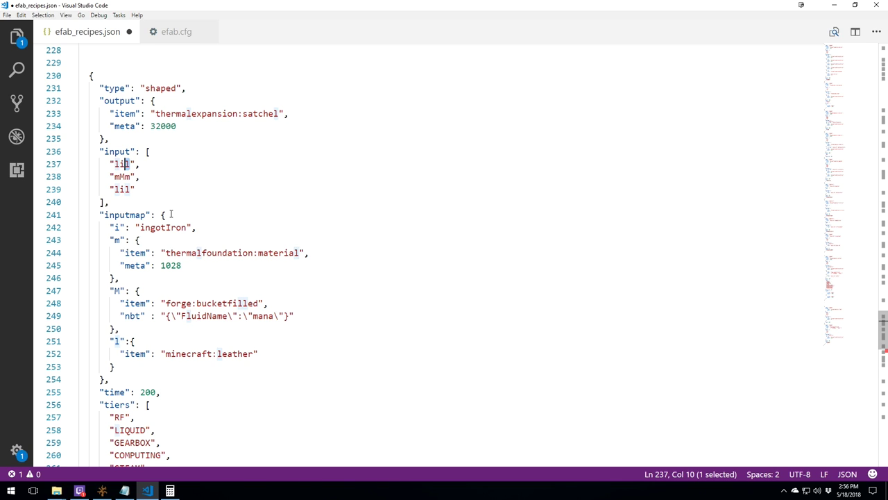
left_click_drag(125, 164, 129, 164)
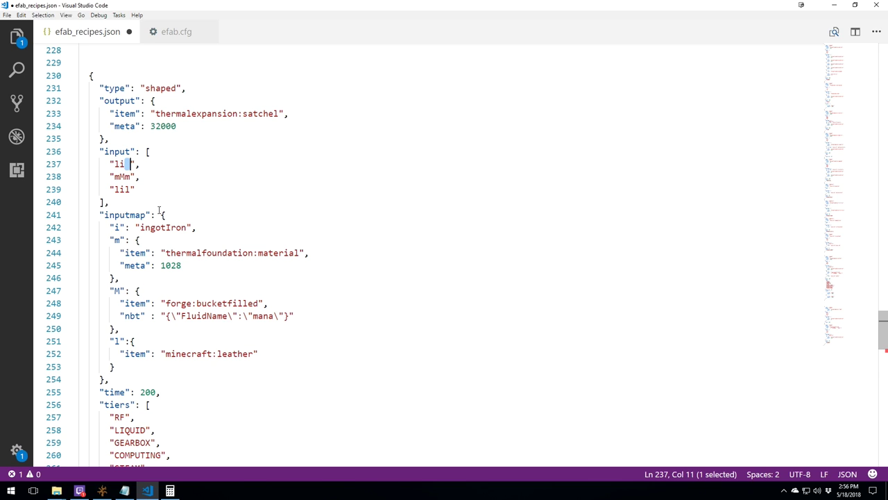
type("l")
key("shift+Left")
left_click(140, 164)
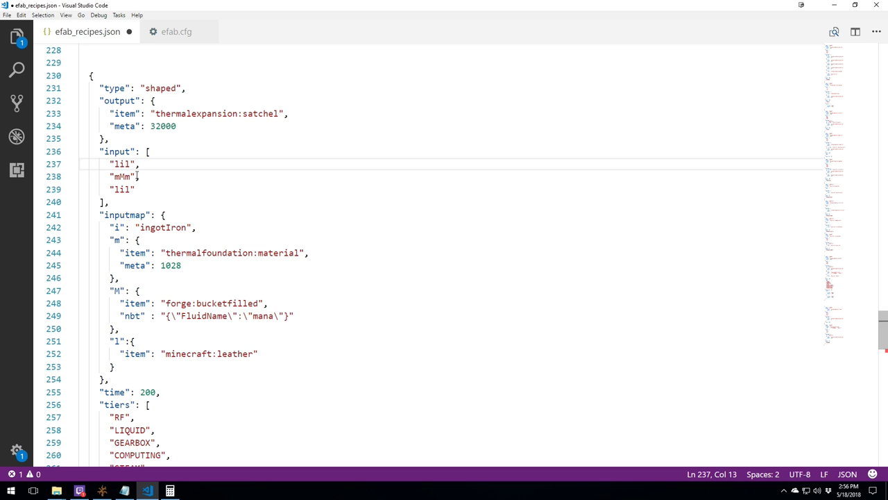
- Highlight the first pattern row "lil" and the inputmap entries, including the "i" line
left_click_drag(129, 164, 116, 163)
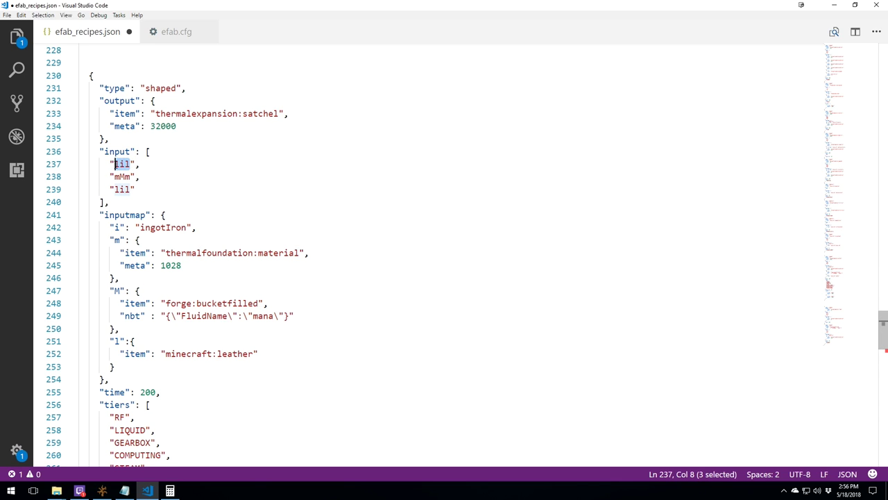
left_click(115, 164)
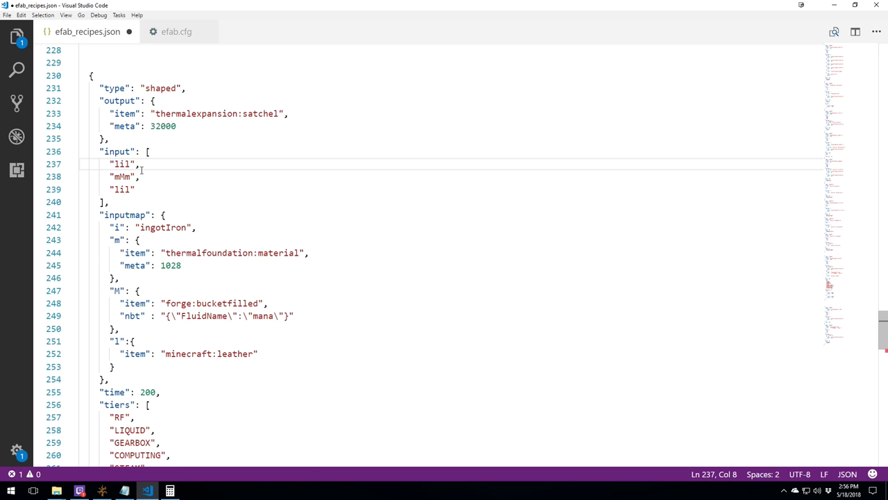
left_click_drag(130, 164, 125, 165)
left_click(105, 254)
left_click_drag(104, 254, 195, 337)
left_click(204, 330)
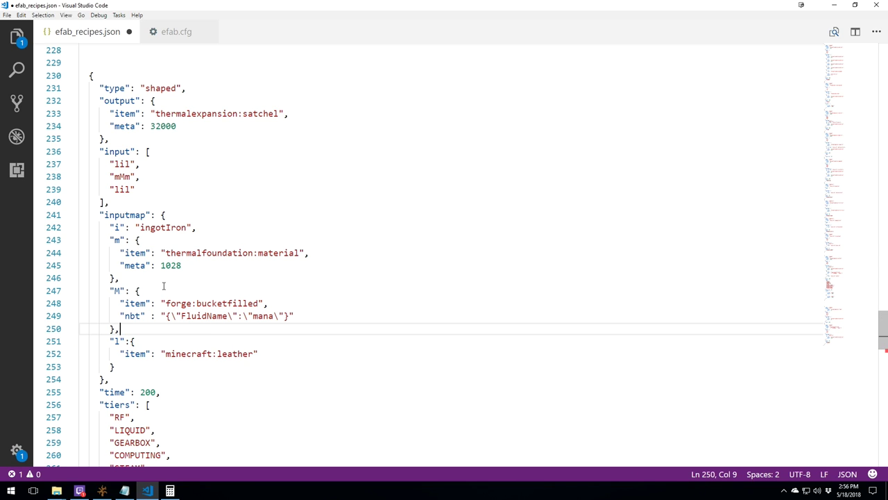
left_click_drag(109, 227, 218, 227)
left_click(217, 227)
left_click(130, 165)
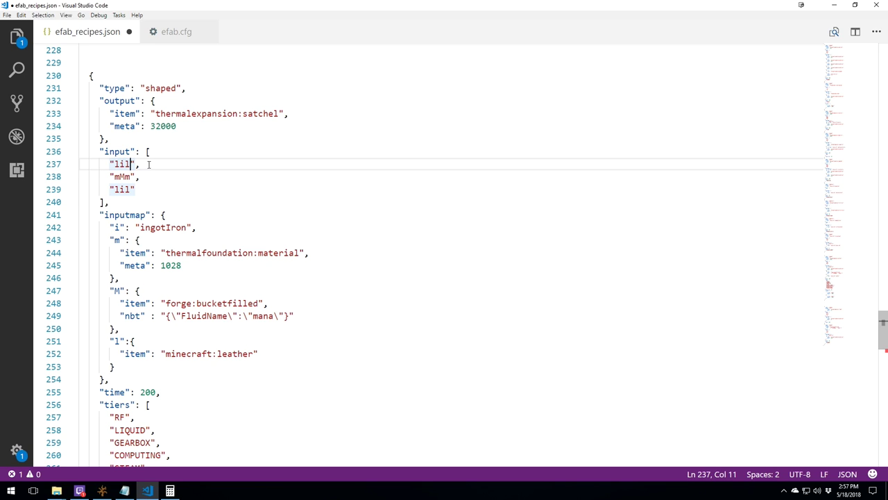
- Look over the satchel recipe and highlight the rows of its input pattern
scroll(160, 390, "down", 1)
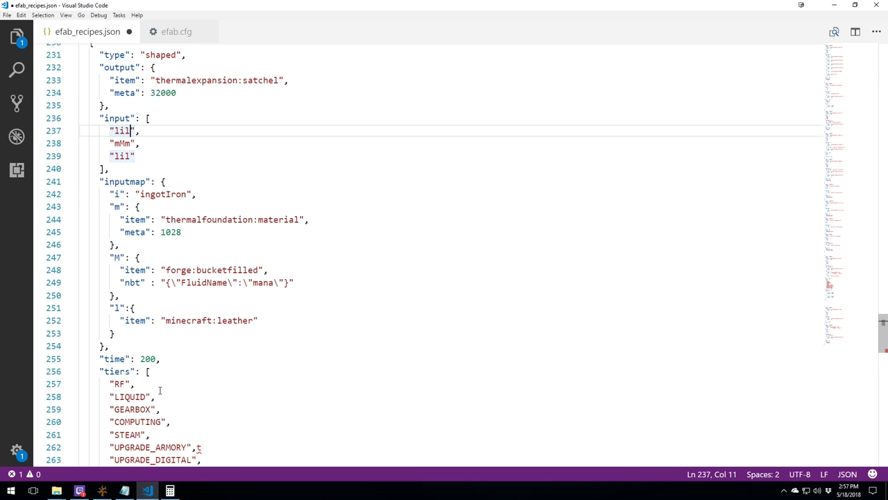
scroll(193, 346, "up", 3)
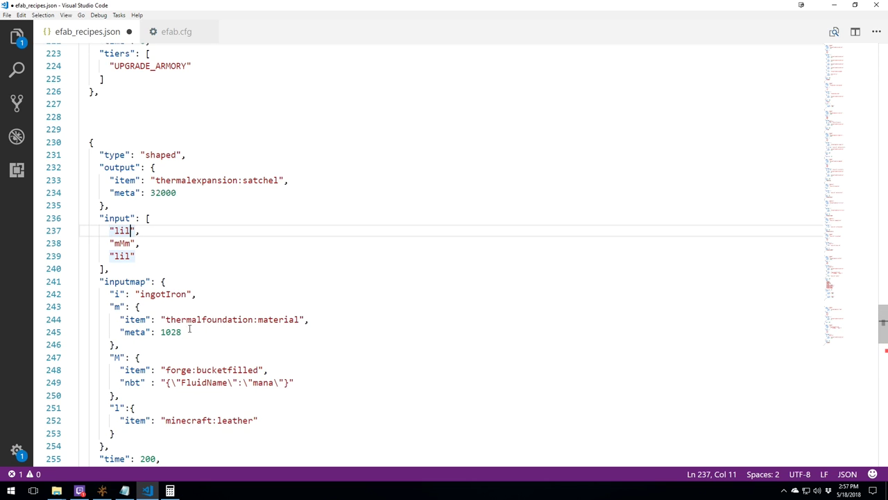
scroll(164, 317, "down", 1)
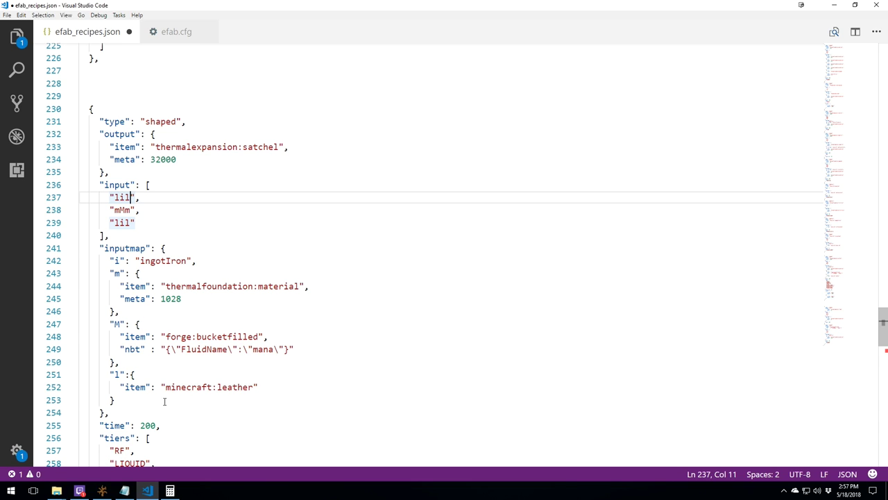
scroll(160, 398, "down", 1)
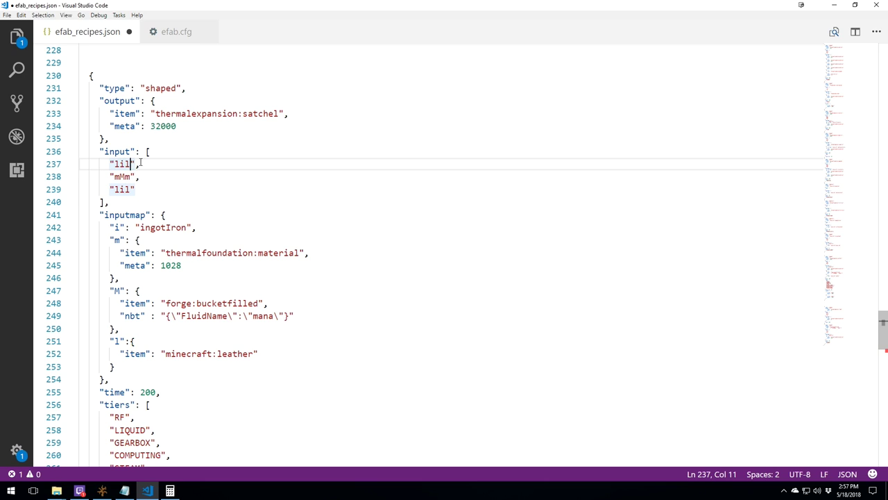
left_click(140, 163)
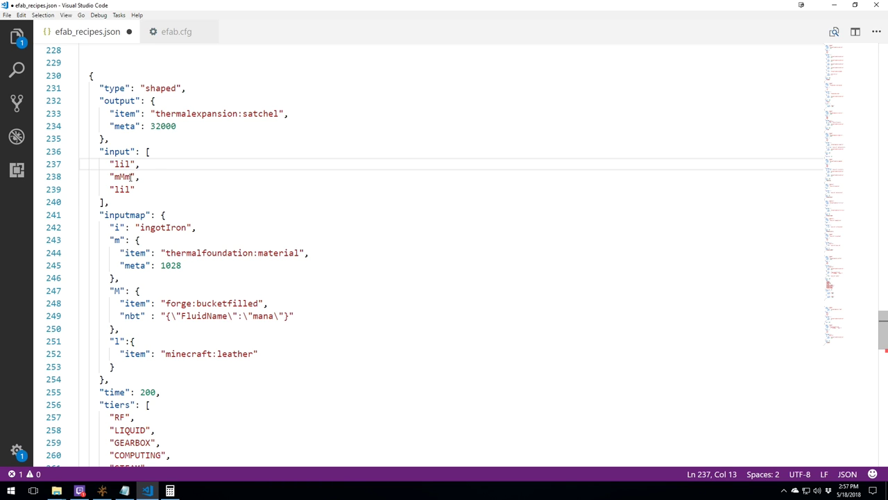
left_click_drag(115, 164, 130, 188)
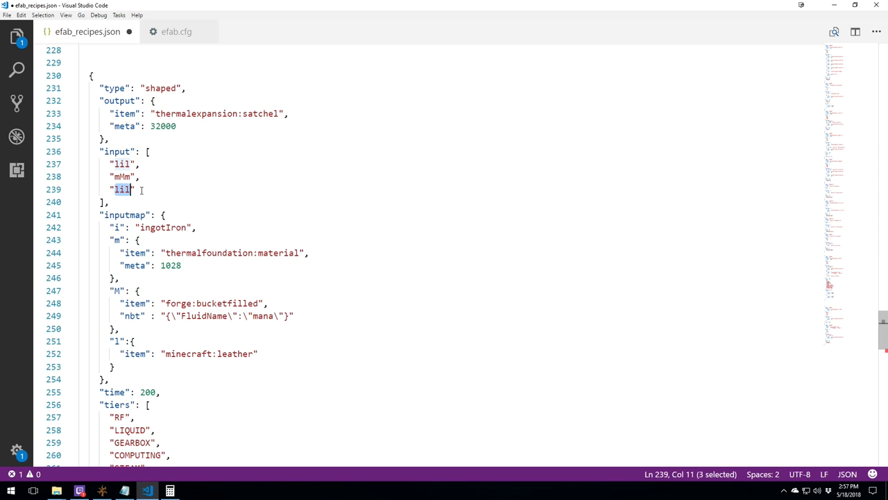
left_click(139, 190)
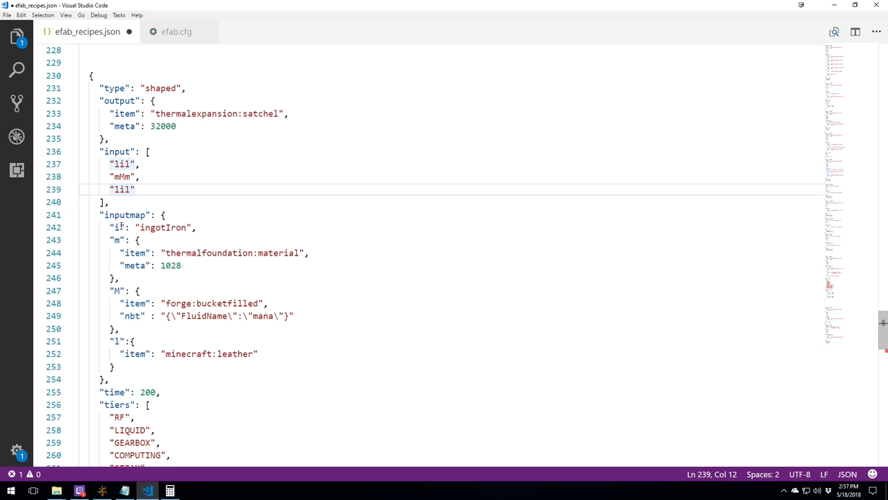
- Highlight the inputmap key "i", its matching pattern letter and its value ingotIron
double_click(115, 227)
type("i")
left_click(123, 164)
key("shift+Left")
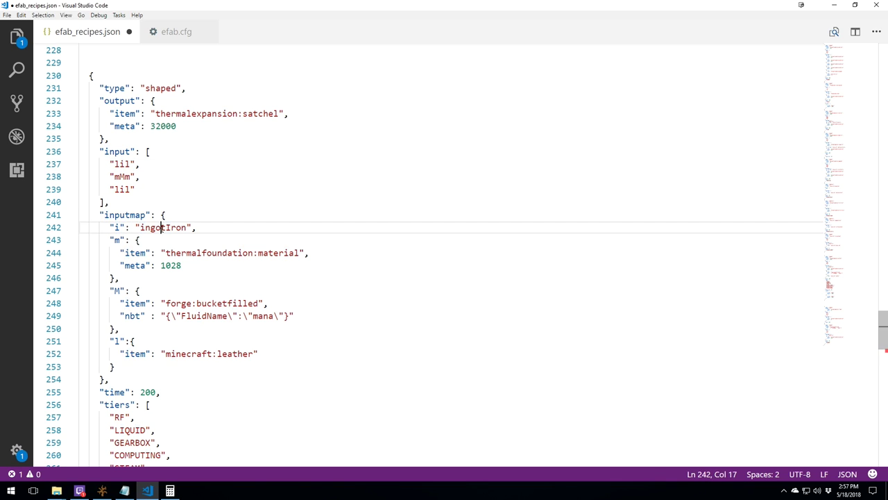
double_click(160, 227)
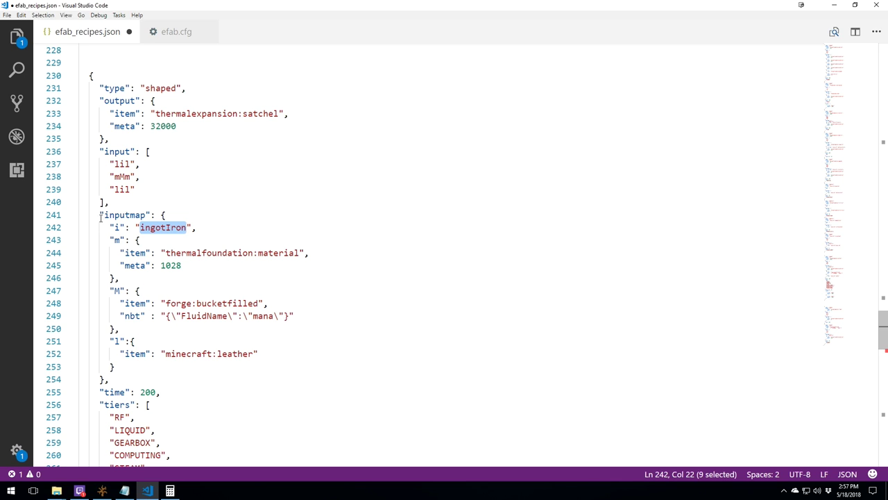
- Highlight the inputmap key "m", its meta key and the matching letter in the second pattern row
left_click(120, 240)
key("shift+Left")
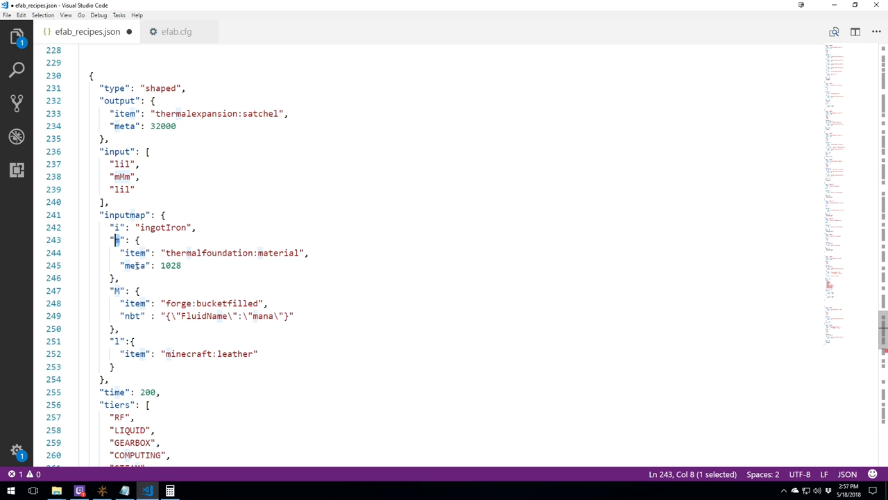
double_click(136, 265)
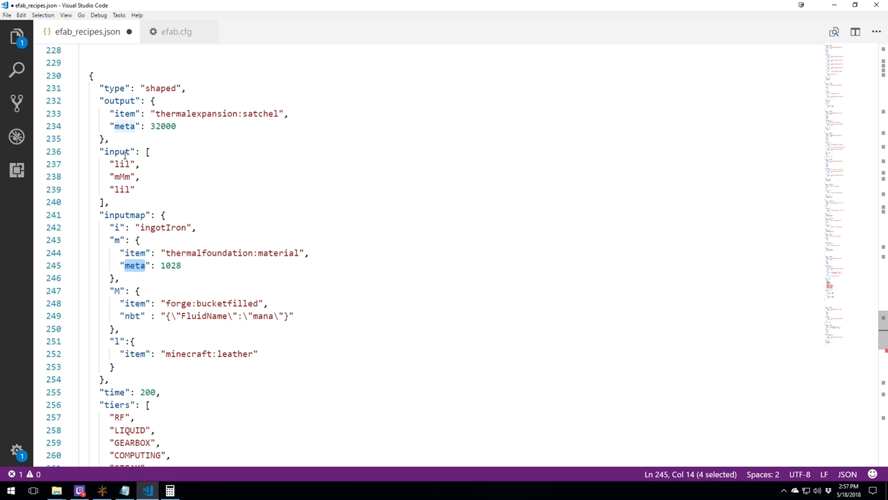
left_click_drag(120, 176, 126, 176)
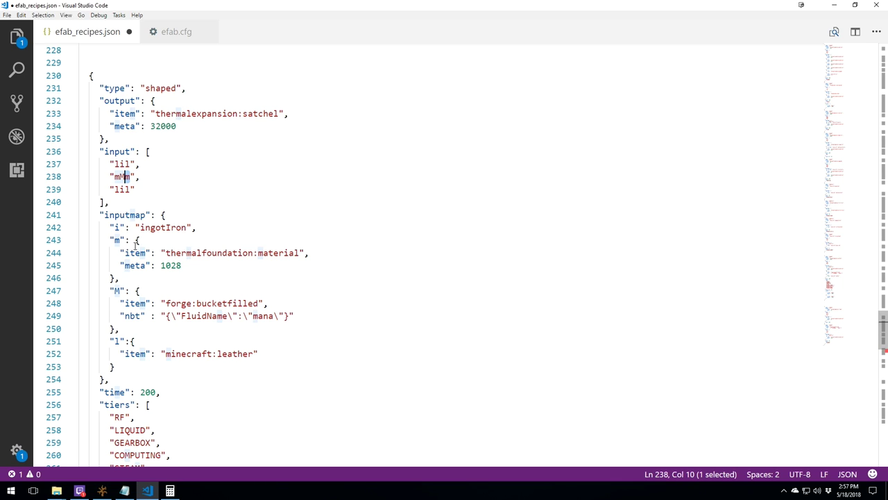
left_click(289, 252)
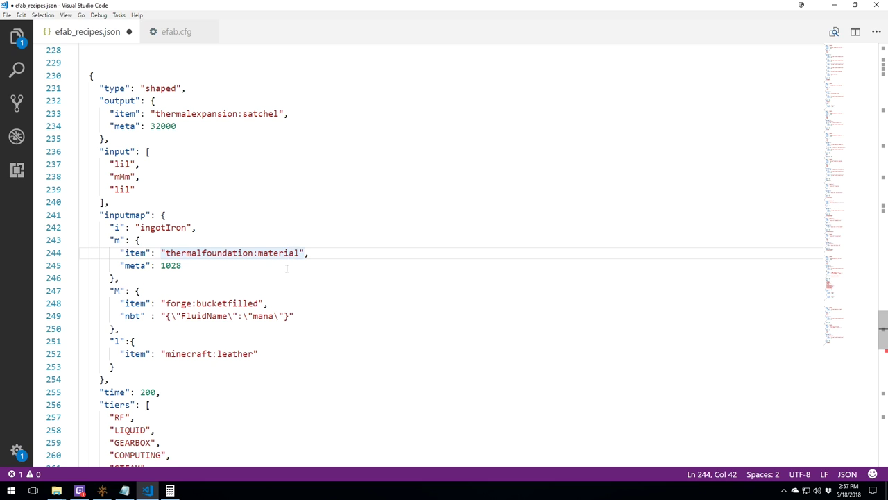
- Highlight the inputmap key "M", the fluid name mana and the nbt key
left_click(125, 290)
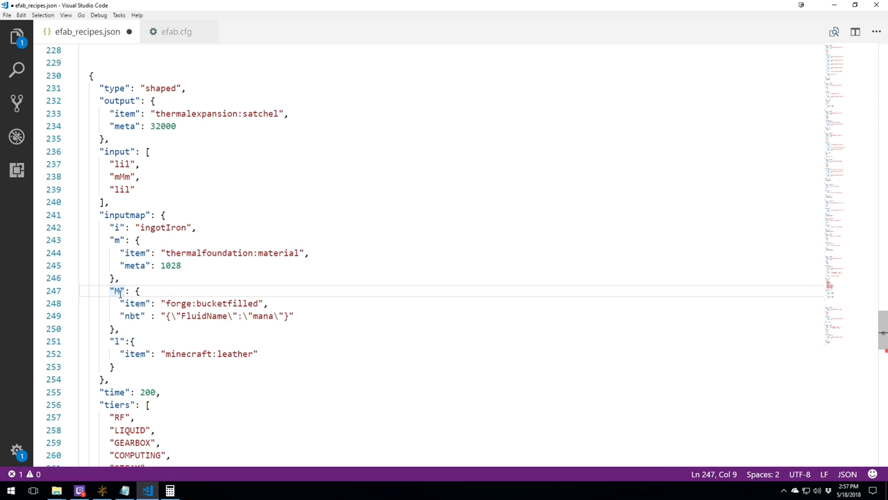
left_click_drag(119, 291, 115, 290)
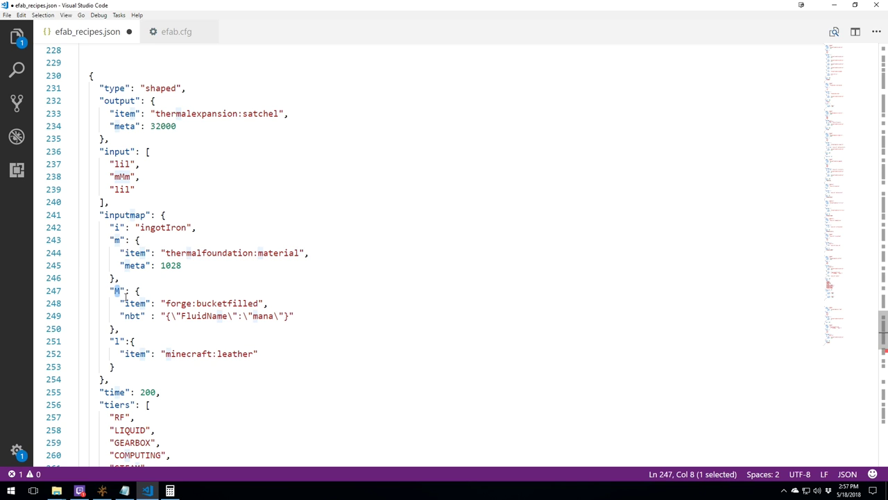
double_click(264, 316)
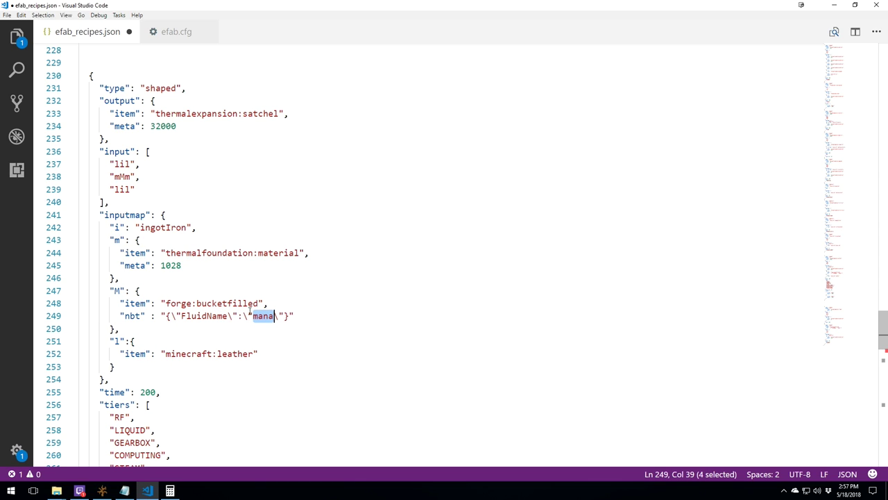
double_click(132, 316)
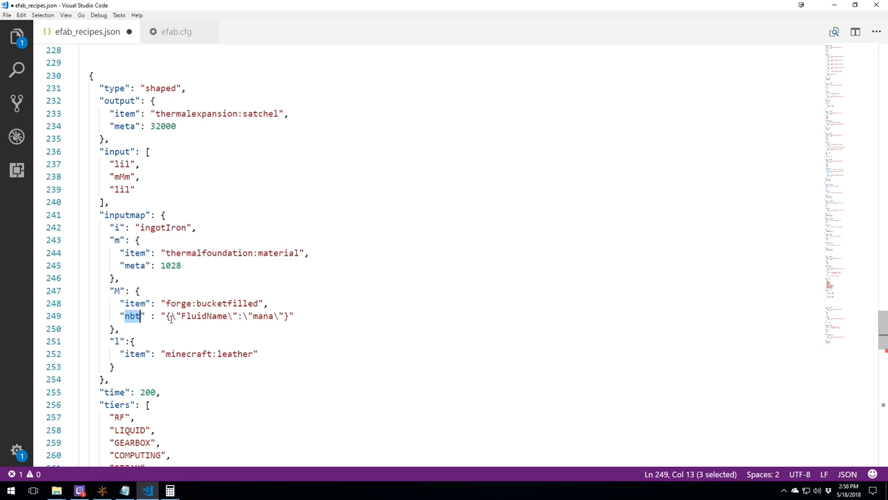
- Highlight the backslash-escaped quotes around FluidName in the nbt value of the "M" ingredient
left_click_drag(171, 315, 179, 316)
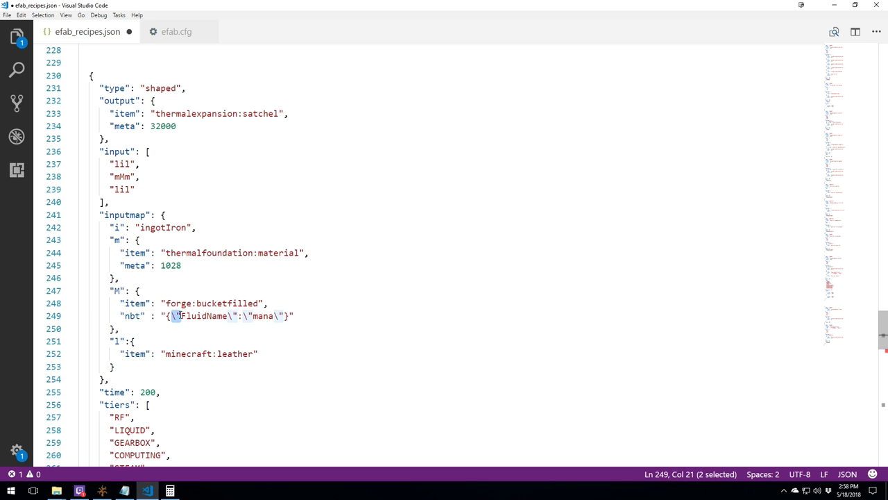
left_click(178, 315)
key("shift+Right")
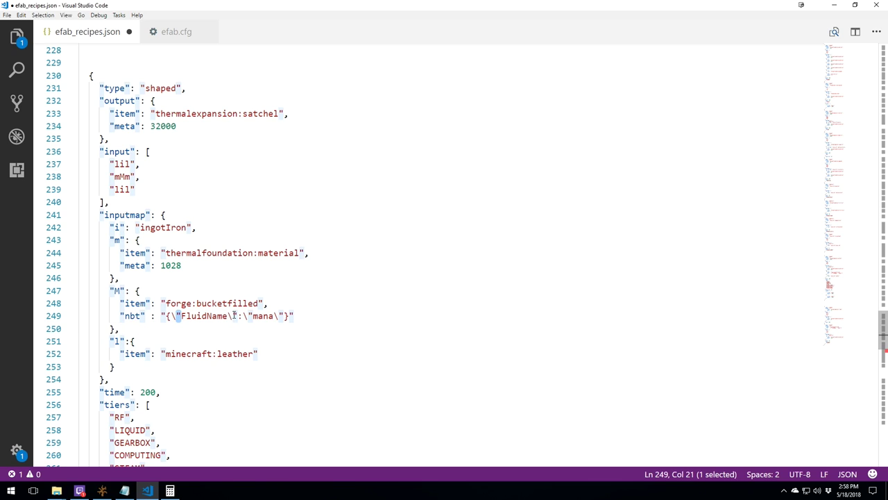
left_click_drag(231, 315, 236, 316)
left_click_drag(171, 316, 180, 316)
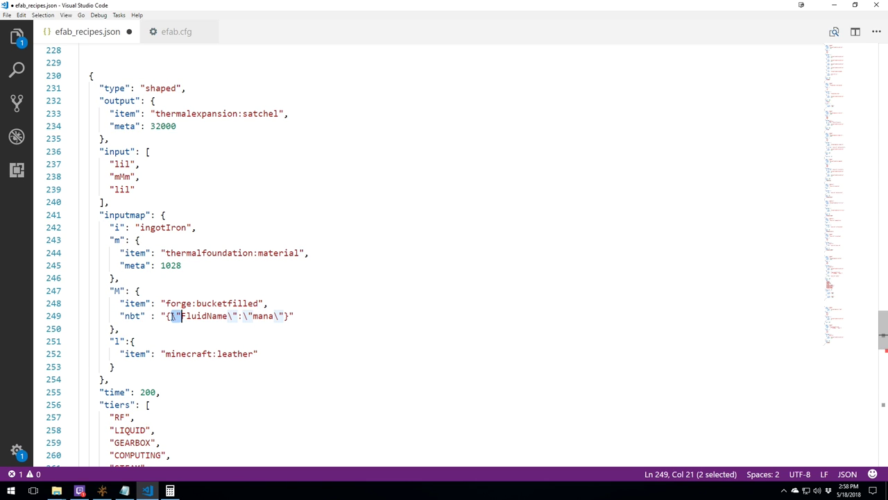
- Highlight the opening and closing curly braces and the text they enclose in the nbt value of the "M" ingredient
left_click(174, 315)
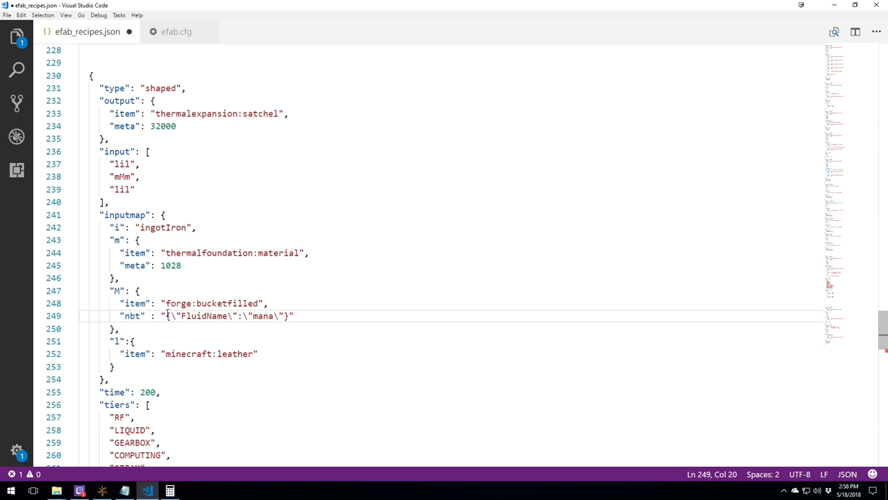
double_click(168, 315)
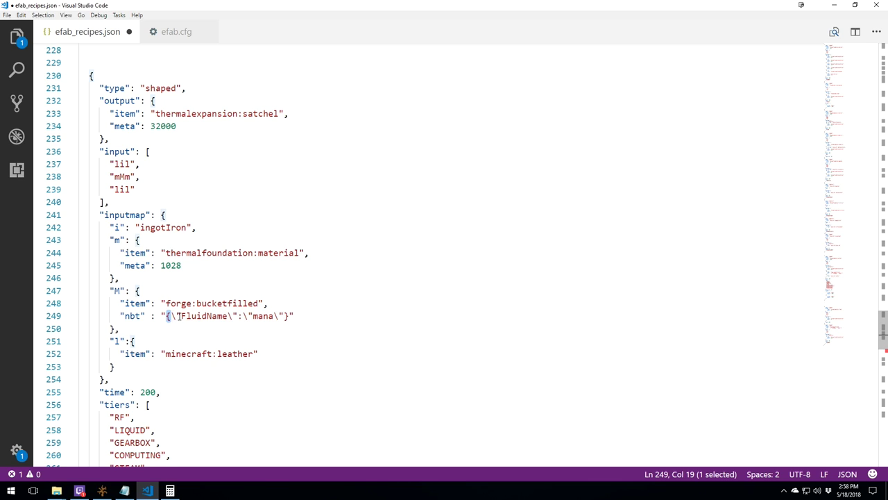
double_click(285, 316)
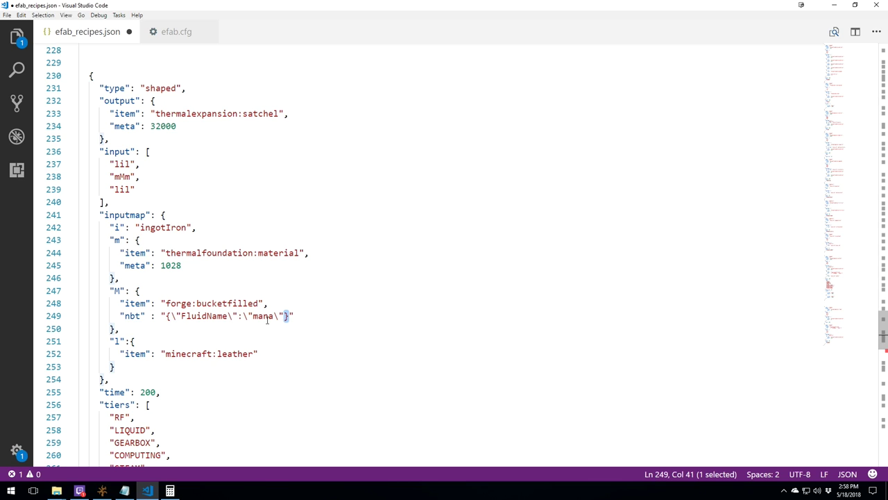
mouse_move(162, 315)
left_mouse_down()
mouse_move(295, 315)
mouse_move(166, 316)
left_mouse_up()
left_click(290, 316)
left_click(172, 316)
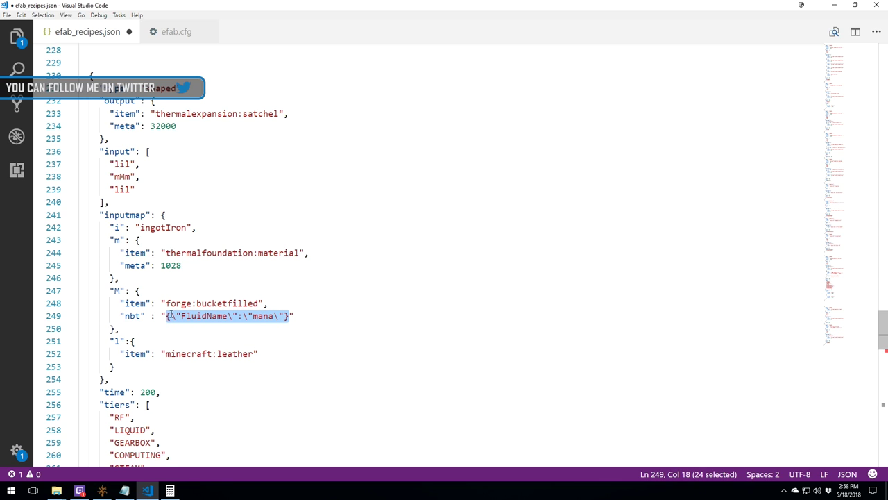
- Highlight the nbt key of the "M" ingredient and its full value from brace to brace
left_click(164, 316)
double_click(133, 316)
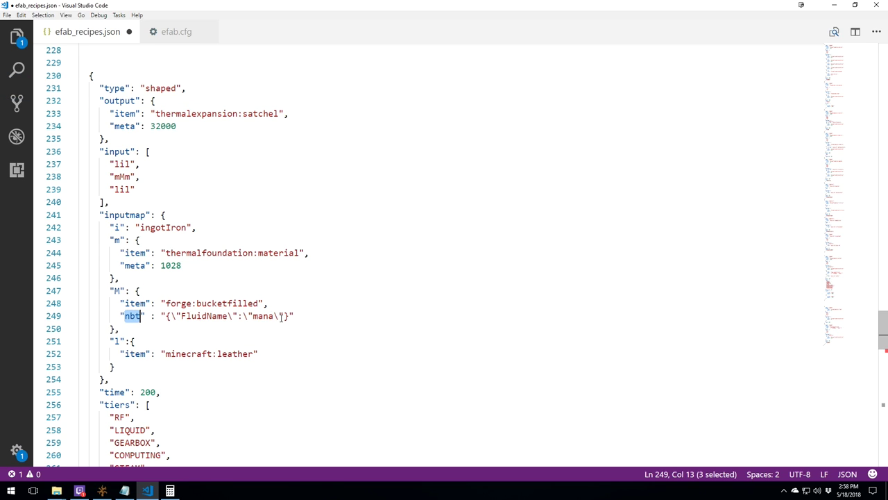
left_click_drag(288, 315, 166, 318)
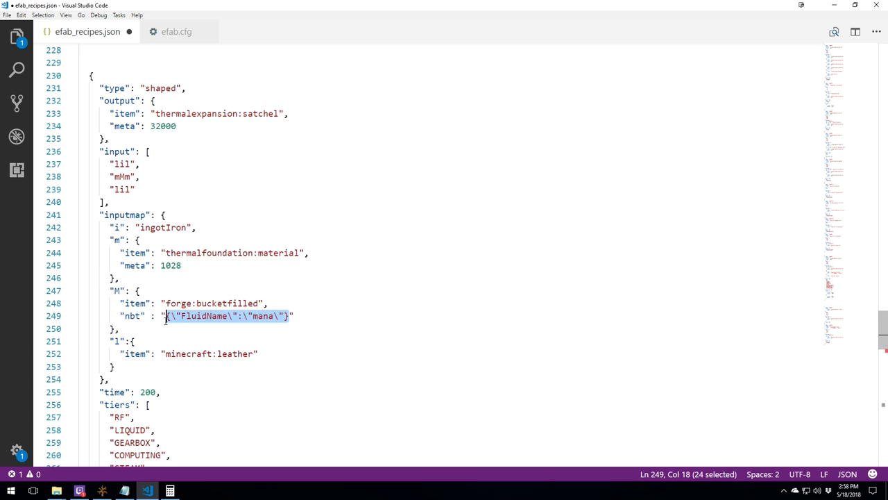
left_click(246, 316)
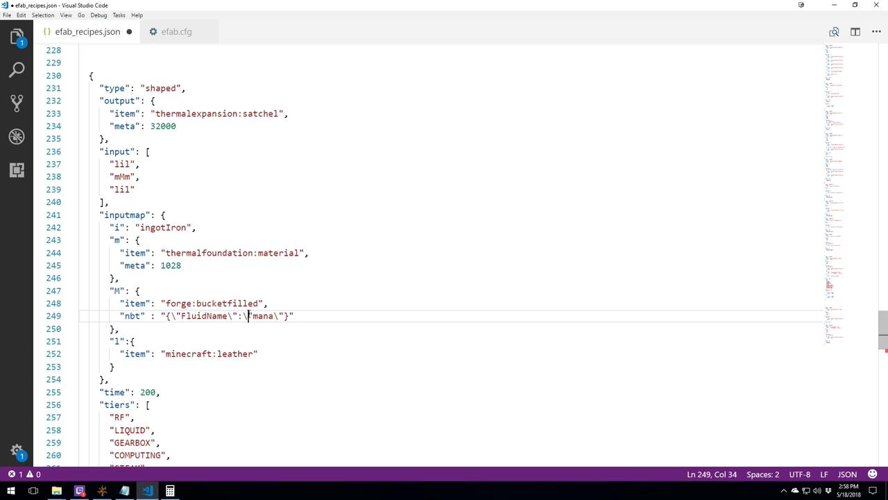
- Bring up NBTExplorer to view the player data's inventory tags, and return to the nbt line in efab_recipes.json
left_click(102, 490)
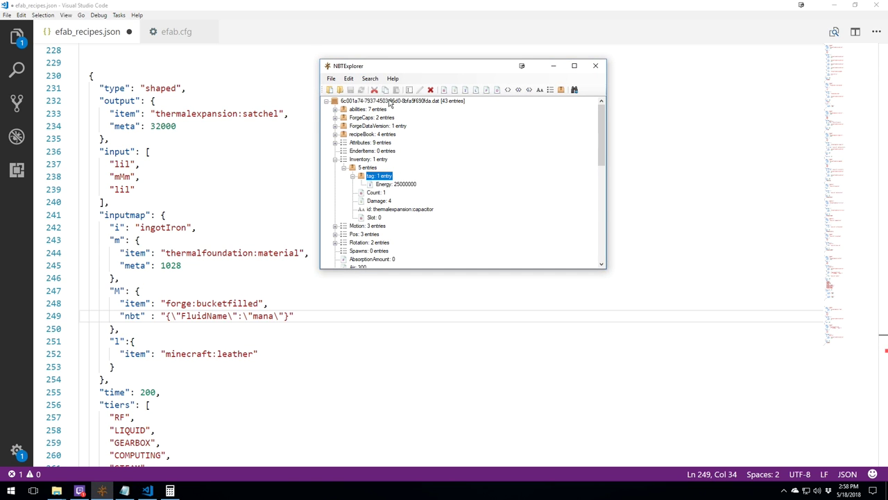
left_click(258, 339)
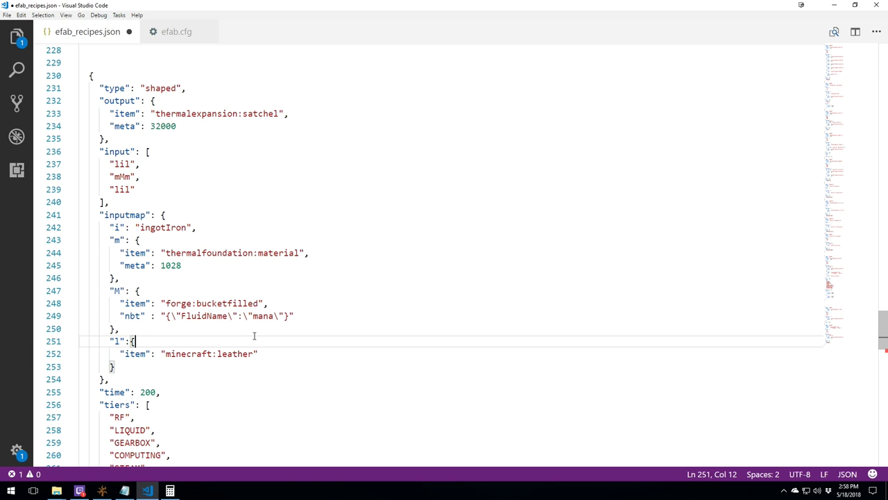
left_click(201, 316)
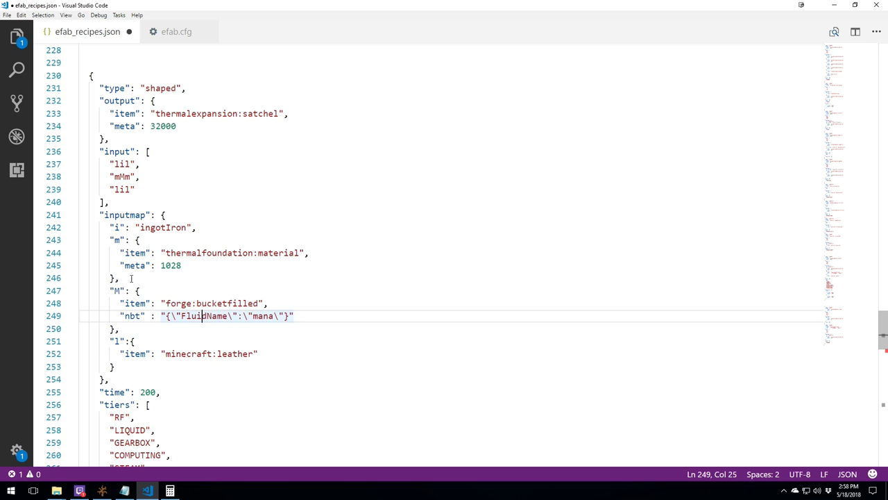
- Point out the inputmap key "l" and highlight the leather item name and its minecraft prefix
left_click(119, 340)
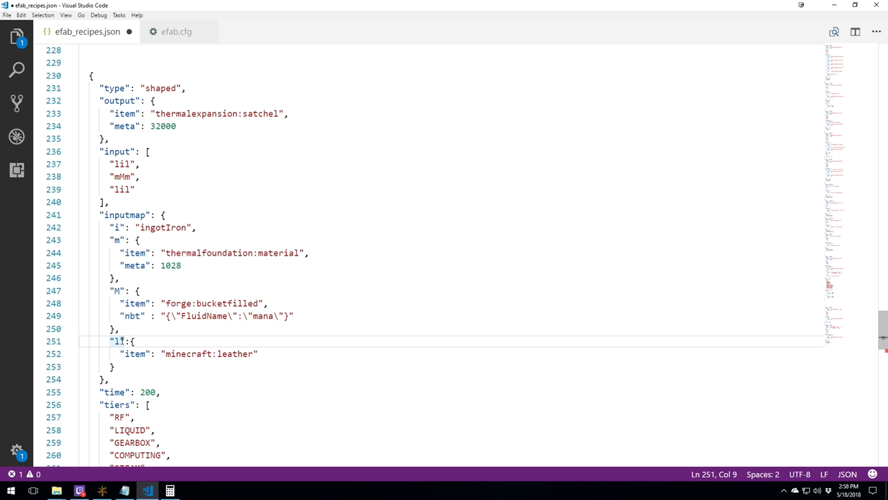
left_click(228, 353)
double_click(228, 353)
left_click(194, 353)
double_click(195, 353)
- Highlight the time key and its value, try replacing the value with 0, and undo the entry
scroll(147, 316, "down", 5)
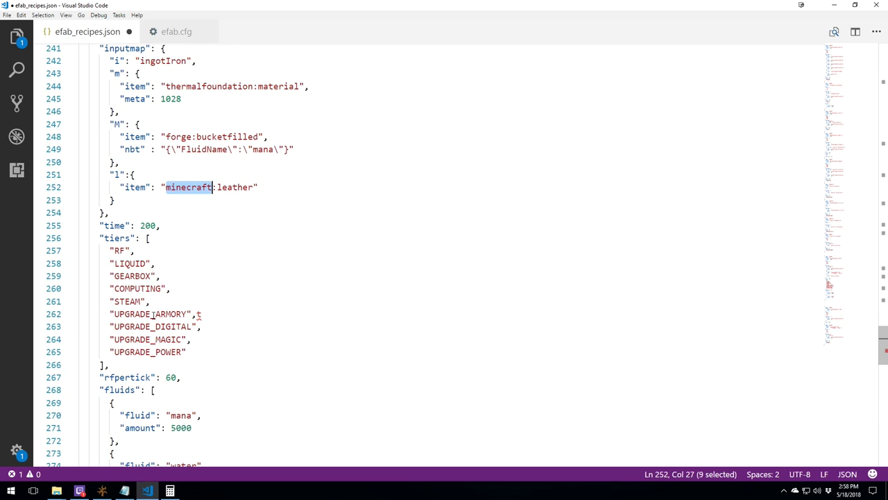
double_click(116, 226)
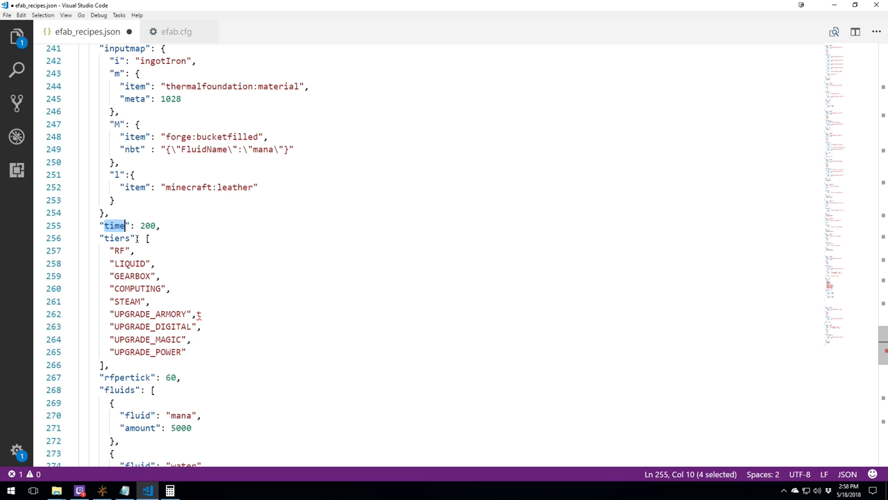
double_click(147, 226)
type("0")
key("ctrl+z")
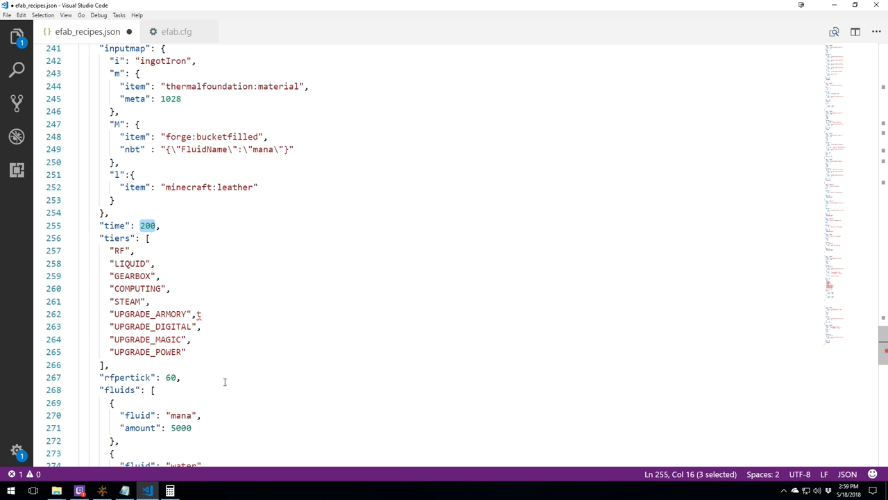
- Highlight the digits of the time value 200 in the satchel recipe
left_click(150, 225)
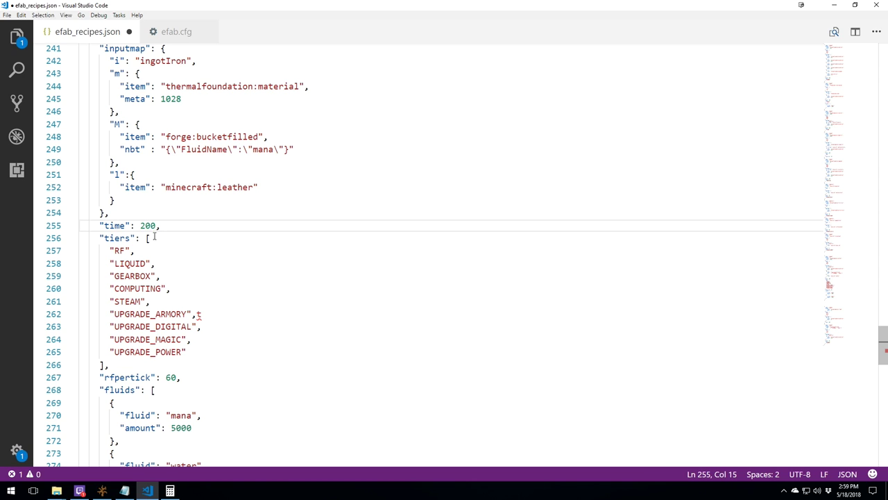
mouse_move(141, 225)
left_mouse_down()
mouse_move(158, 225)
mouse_move(141, 225)
mouse_move(155, 225)
mouse_move(150, 238)
mouse_move(153, 229)
left_mouse_up()
left_click(143, 224)
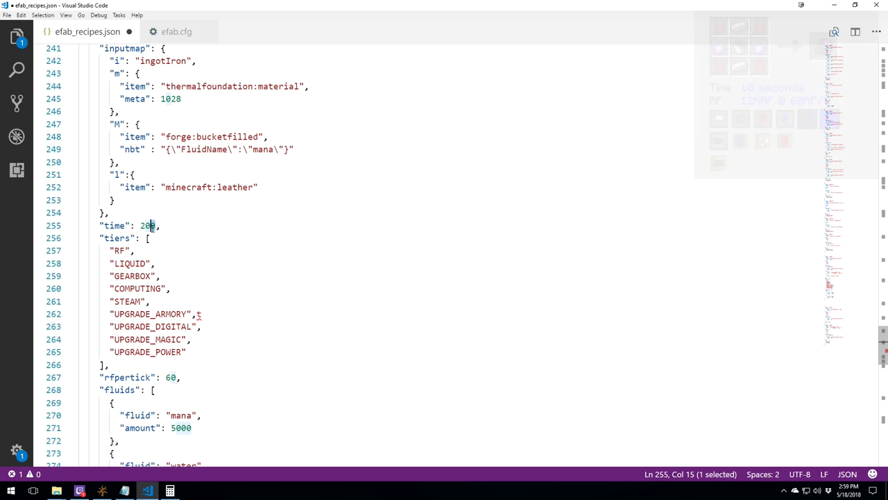
left_click(155, 229)
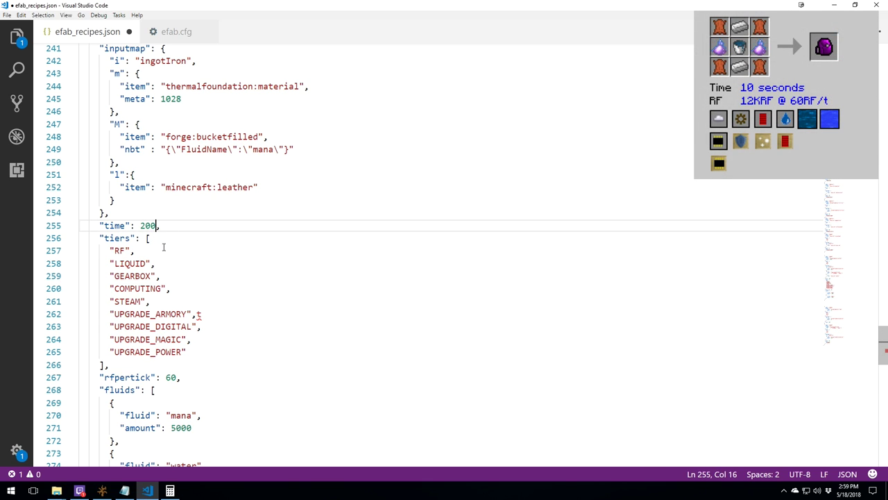
type(",")
- Point out the tiers key and highlight its entries RF, LIQUID, GEARBOX, COMPUTING and STEAM one by one
left_click(116, 238)
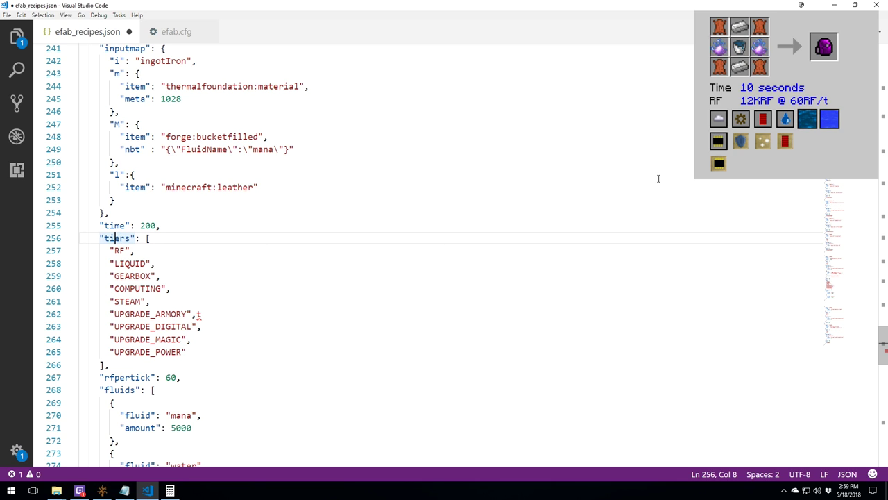
left_click(132, 238)
left_click(119, 251)
double_click(119, 250)
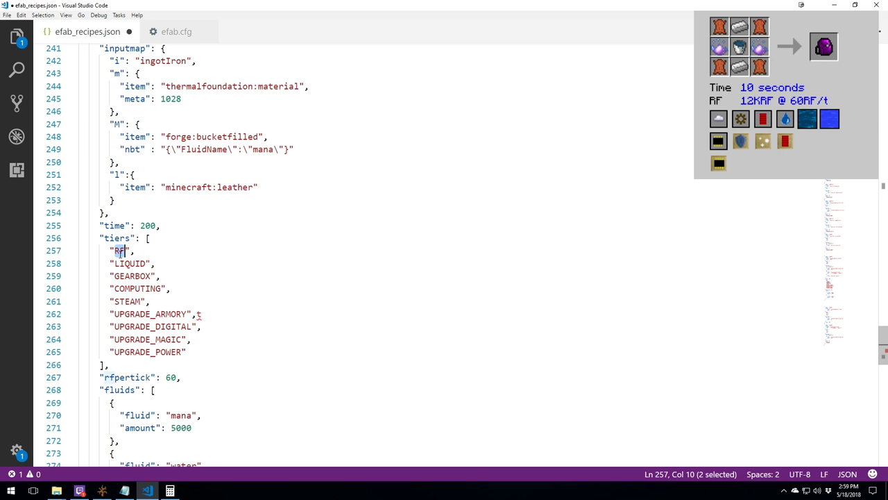
double_click(119, 263)
double_click(132, 276)
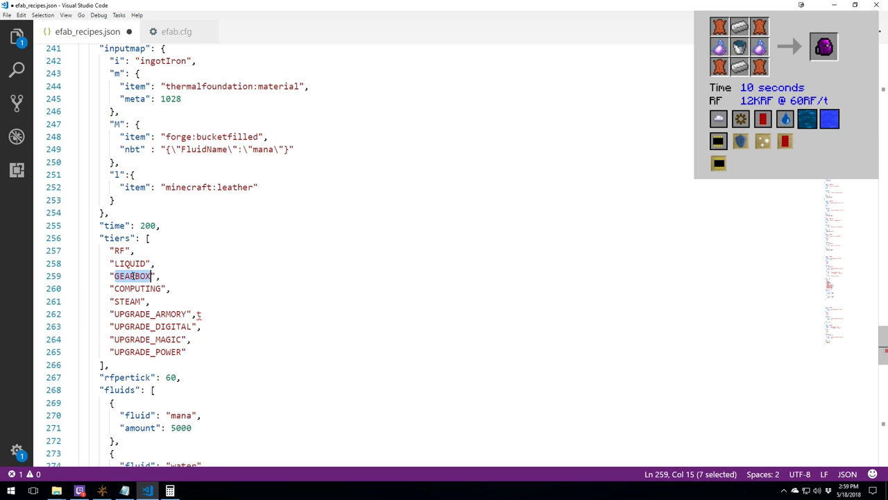
double_click(139, 289)
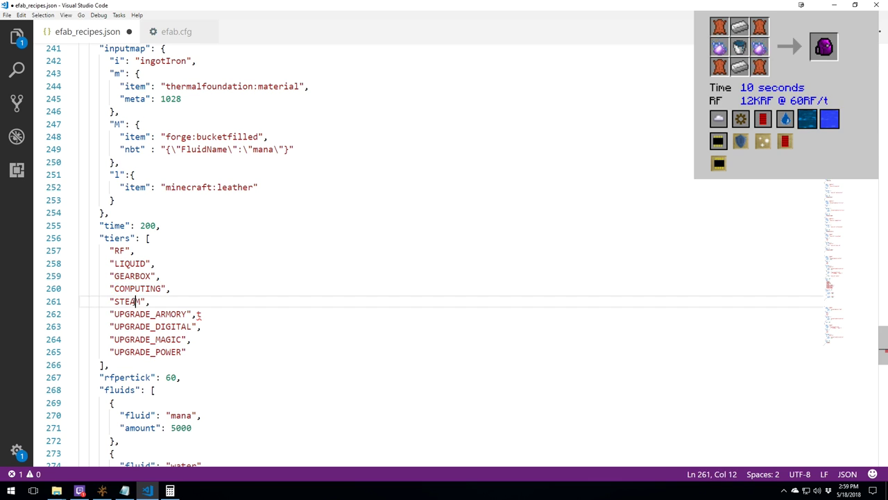
double_click(134, 301)
- Delete the stray letter t after the UPGRADE_ARMORY entry in the tiers list
double_click(132, 314)
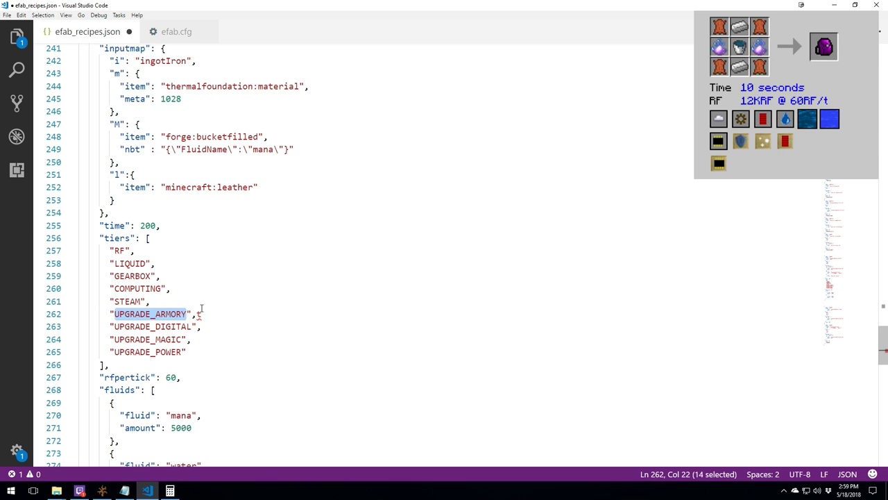
left_click(202, 313)
key("BackSpace")
- Highlight the upgrade tiers UPGRADE_ARMORY, UPGRADE_DIGITAL, UPGRADE_MAGIC and UPGRADE_POWER one by one
double_click(147, 314)
double_click(157, 326)
double_click(166, 339)
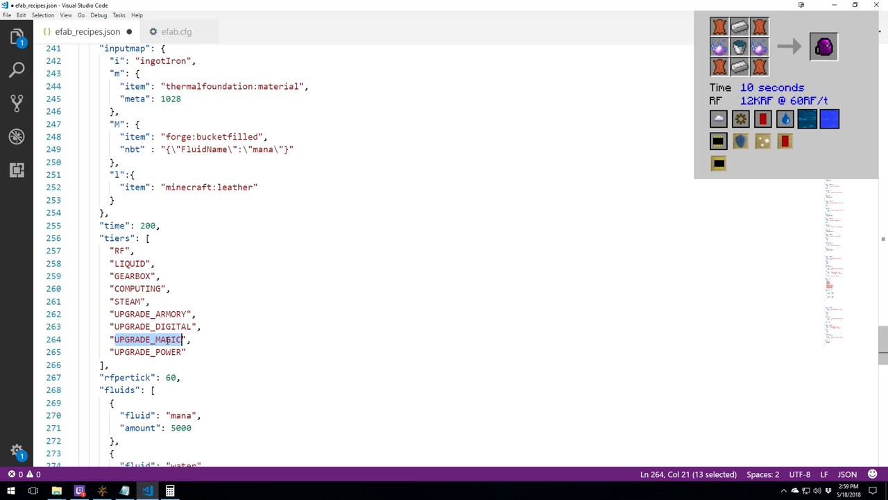
double_click(169, 352)
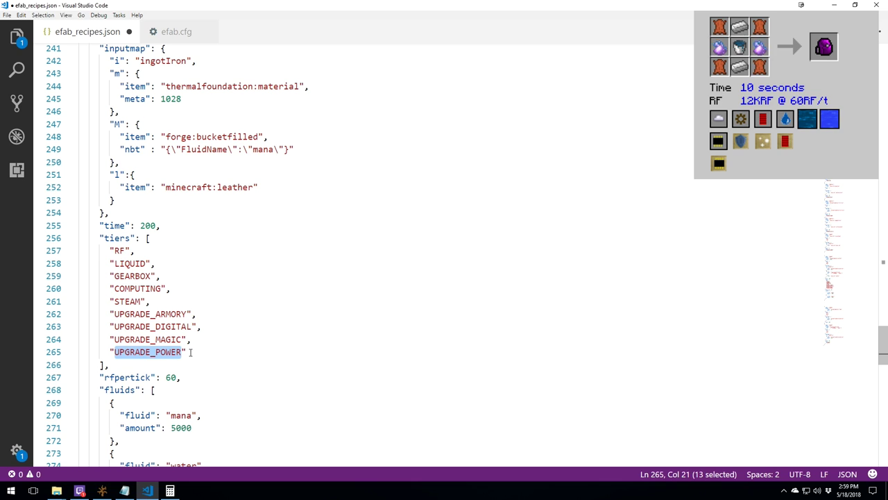
- Try ending the tiers list at COMPUTING by deleting STEAM through UPGRADE_POWER, and undo the deletion
left_click_drag(189, 351, 168, 289)
key("Delete")
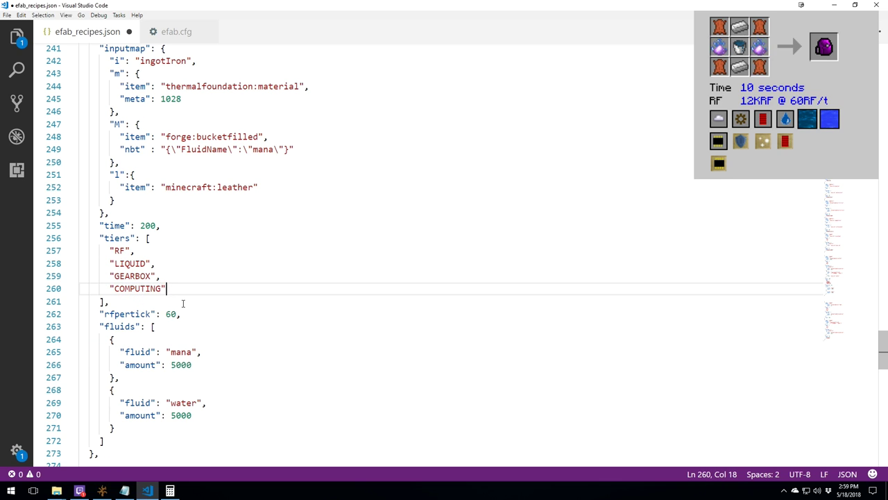
key("ctrl+z")
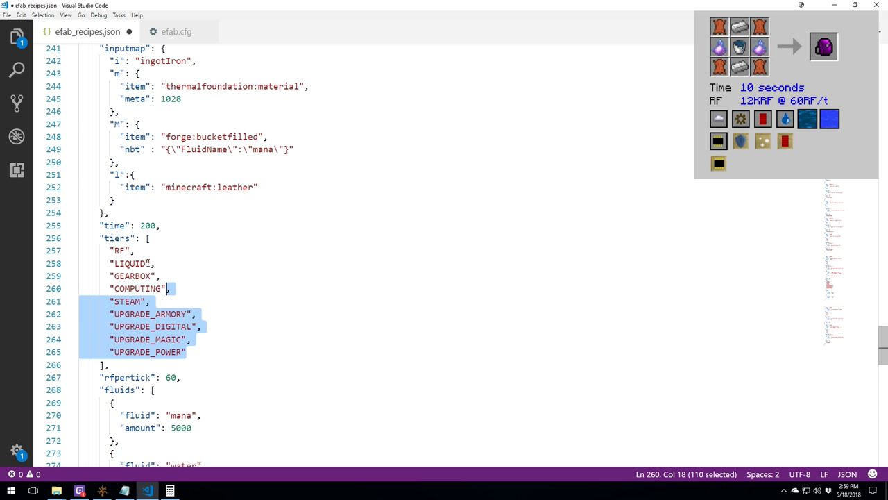
- Try reducing the tiers list to RF with a trailing comma, and undo both edits
left_click_drag(186, 351, 130, 251)
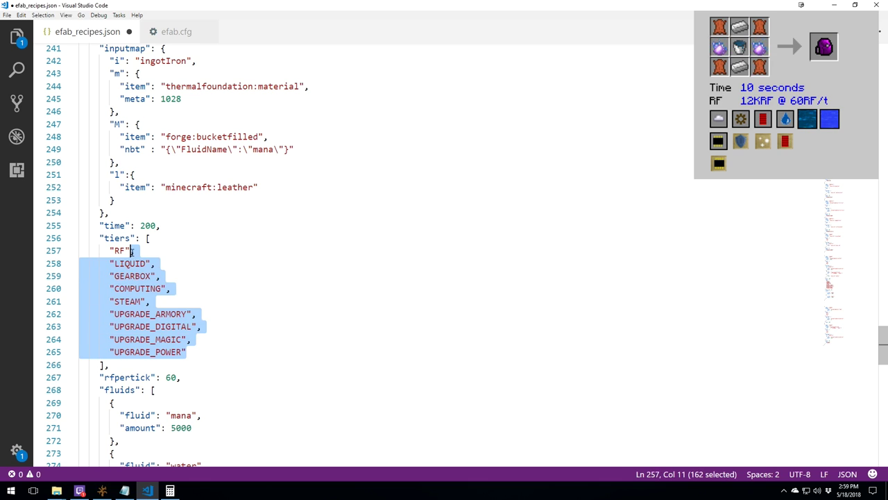
key("Delete")
type(",")
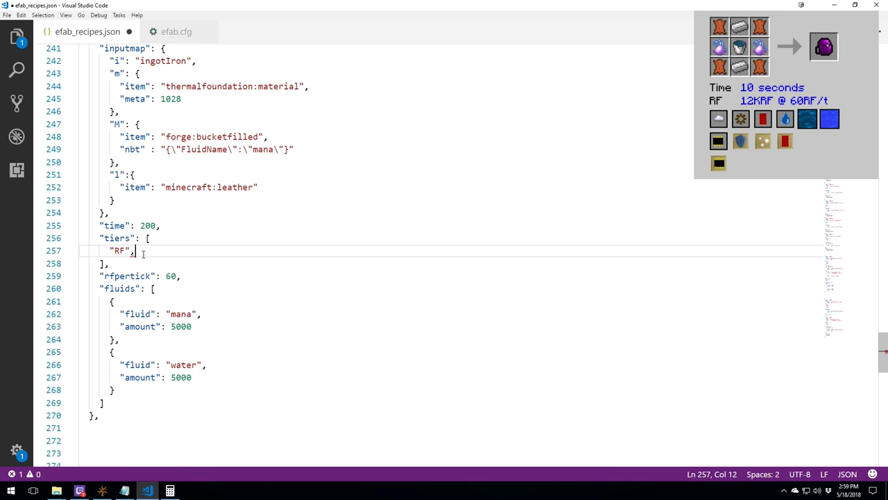
key("ctrl+z")
key("ctrl+z")
left_click(192, 351)
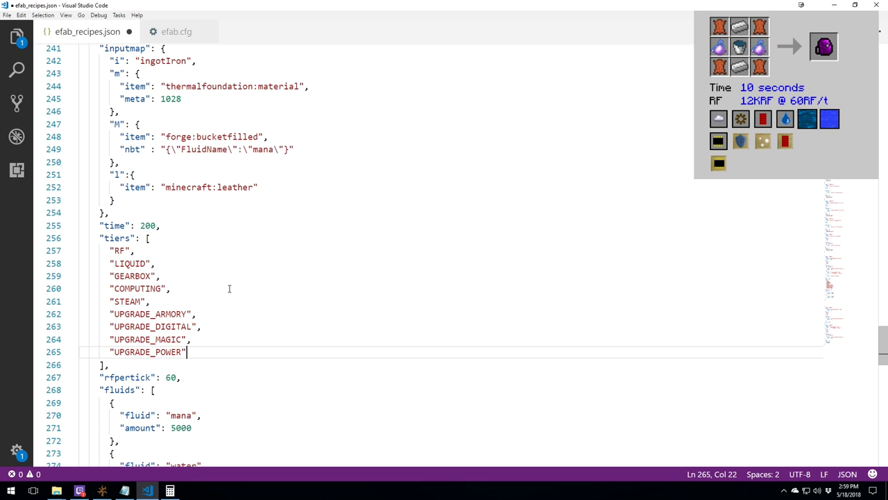
- Highlight the opening and closing square brackets that enclose the tiers list
scroll(224, 284, "down", 2)
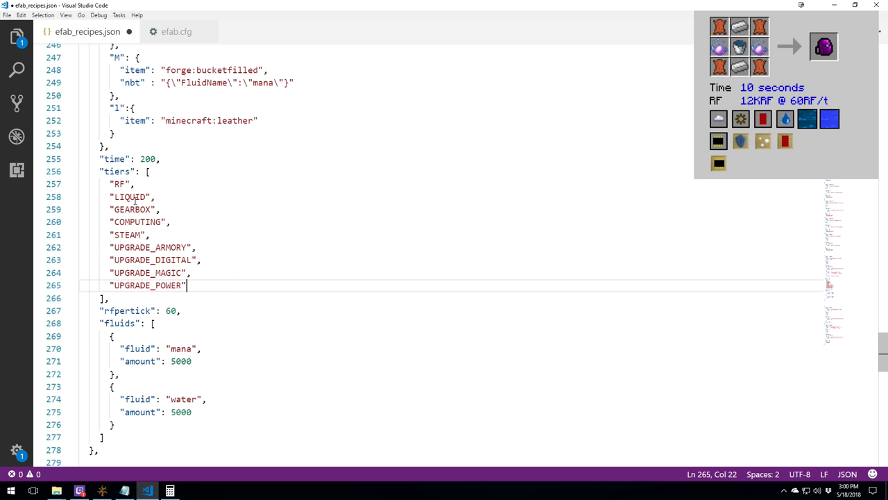
double_click(148, 171)
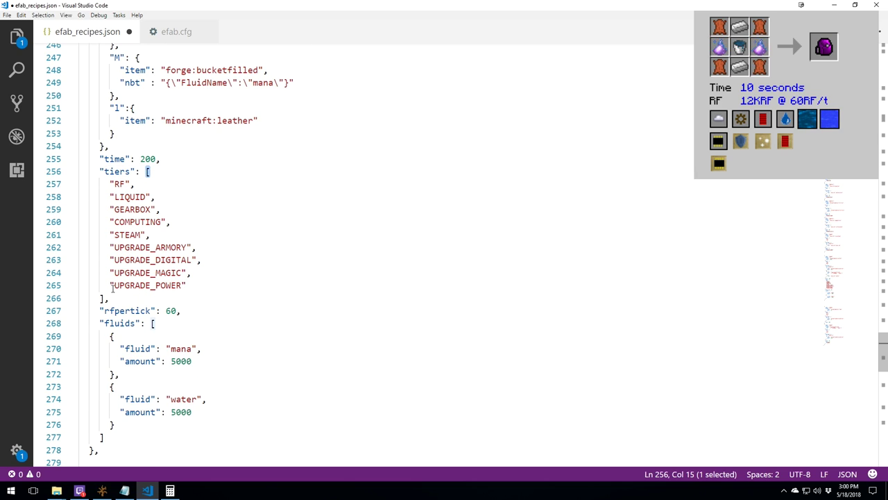
double_click(103, 298)
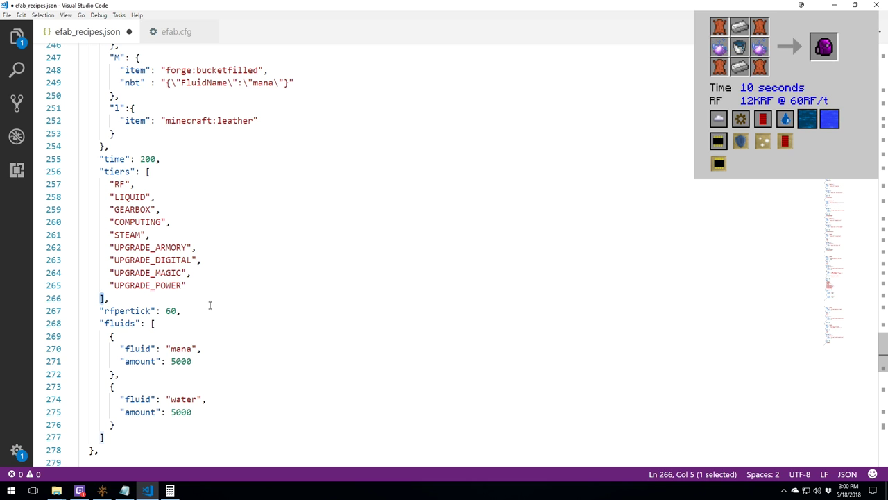
left_click(197, 285)
- Highlight the rfpertick key and the matching RF entry in the tiers list
scroll(213, 267, "down", 1)
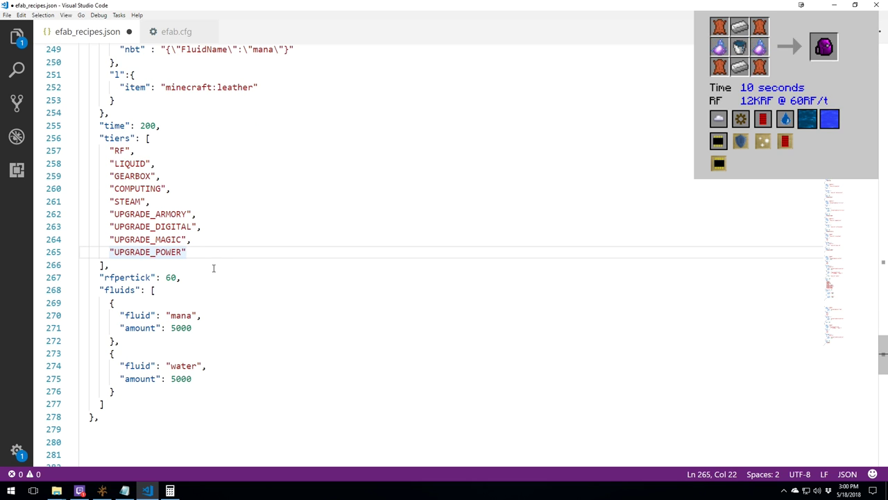
double_click(134, 276)
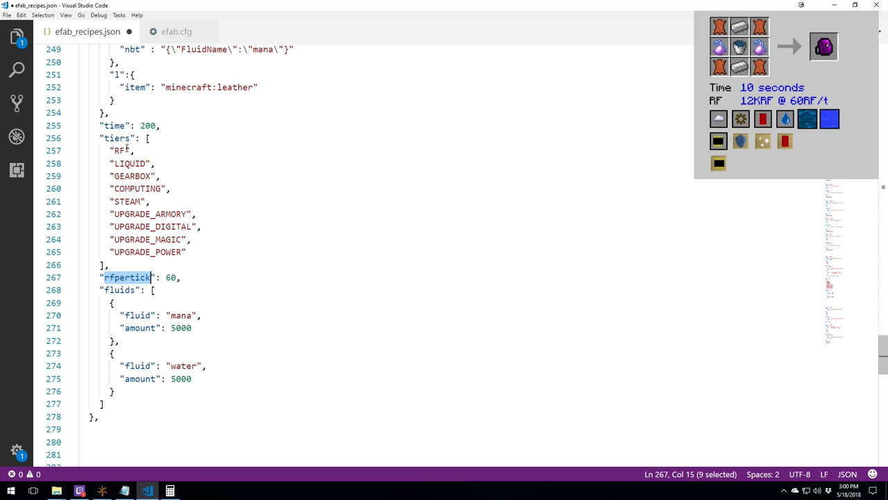
double_click(120, 151)
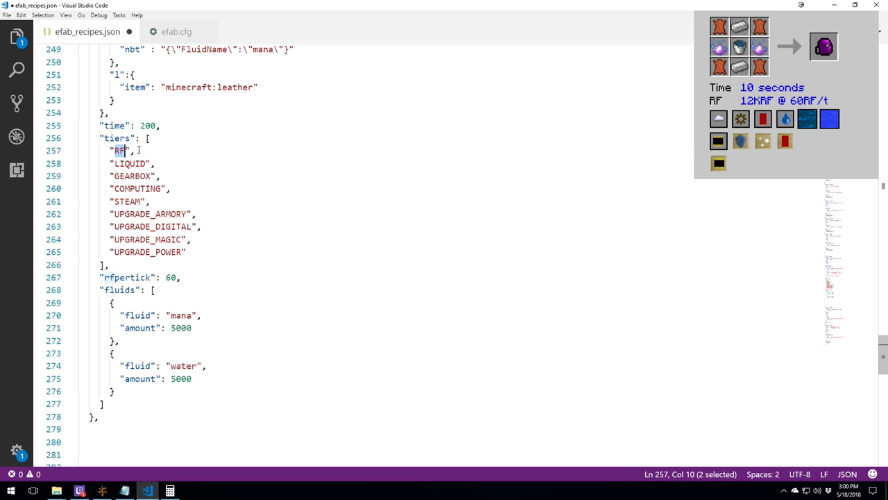
- Highlight the RF entry in the tiers list, the rfpertick value and the time value of the satchel recipe
left_click_drag(134, 150, 115, 151)
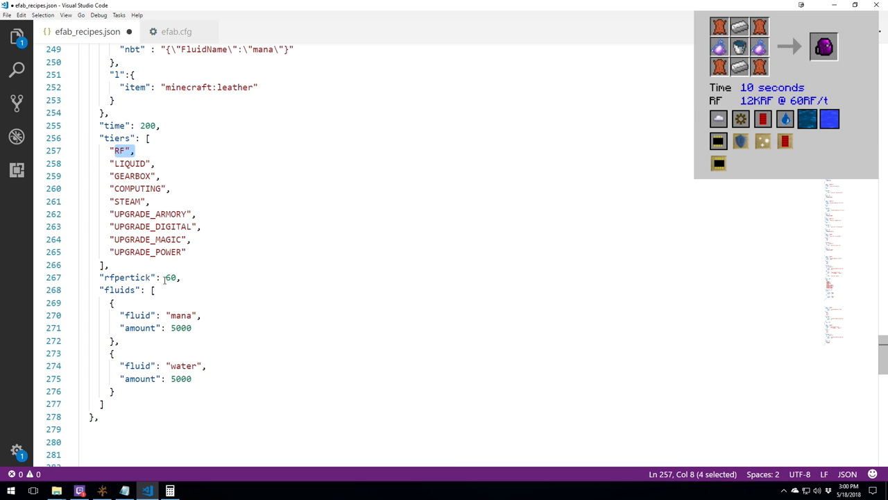
double_click(171, 278)
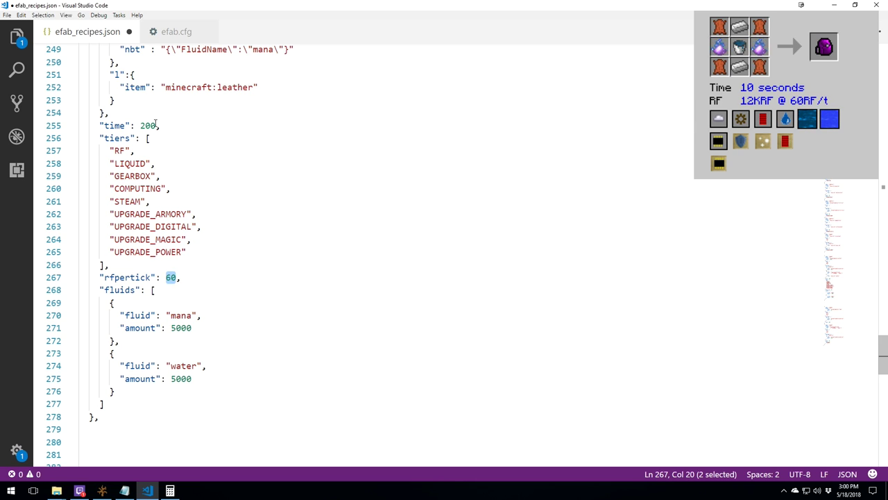
left_click(172, 277)
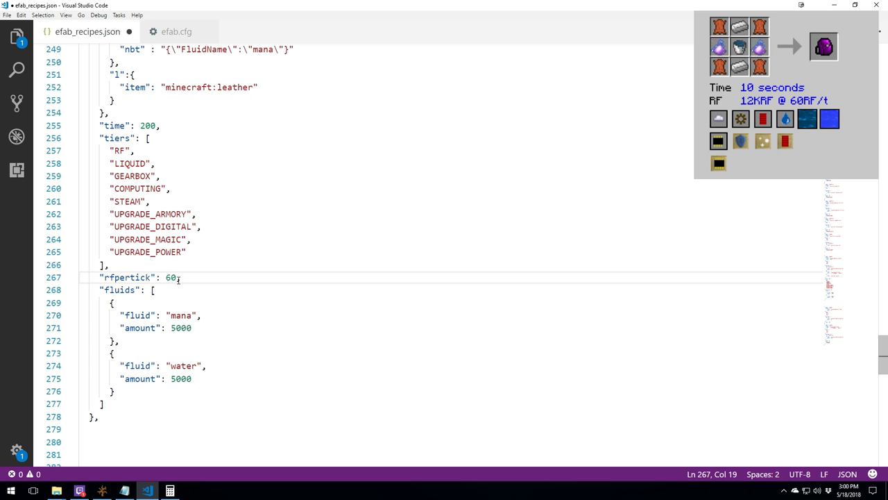
double_click(173, 276)
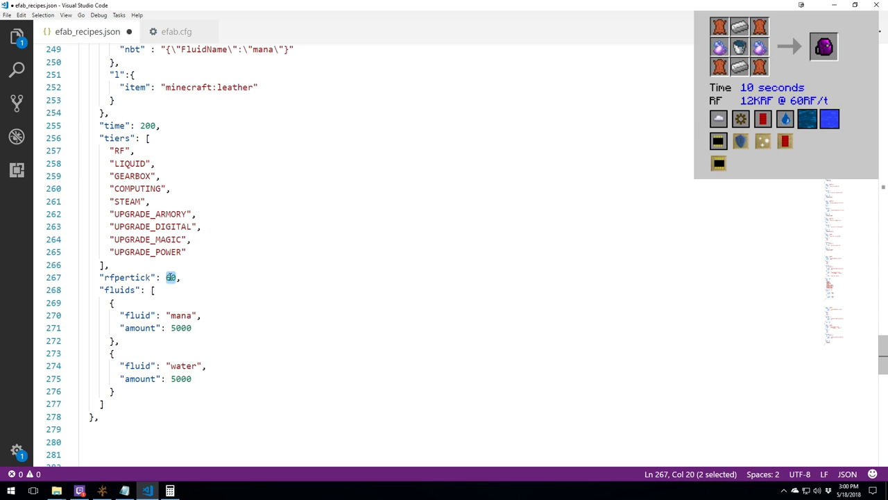
left_click(171, 277)
double_click(171, 276)
double_click(157, 126)
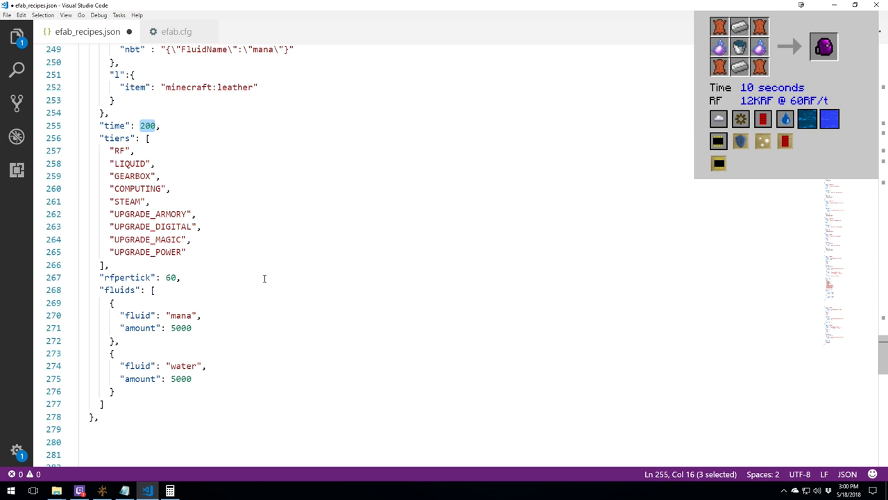
- Highlight the fluids key, its enclosing square brackets and the first fluid block inside them
double_click(124, 290)
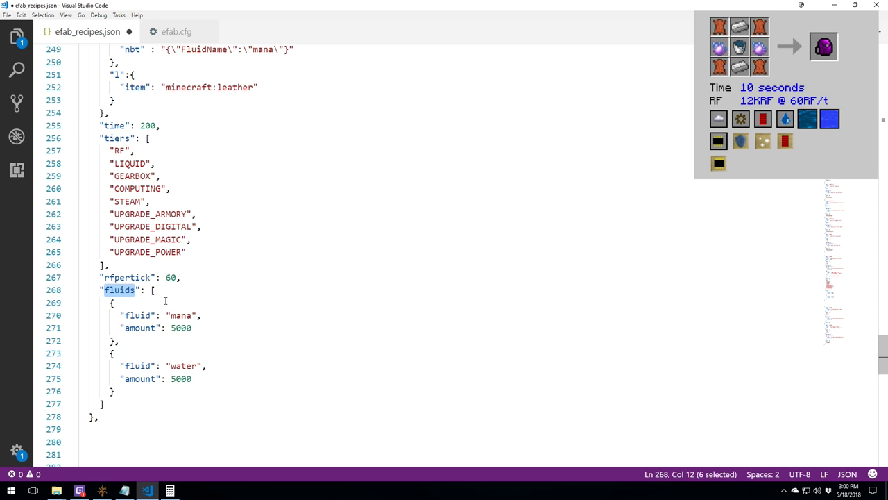
double_click(154, 290)
double_click(104, 403)
left_click(111, 303)
left_click_drag(111, 303, 115, 339)
- Highlight the fluid key, its mana value and the amount in the first fluid block
left_click(144, 327)
double_click(143, 316)
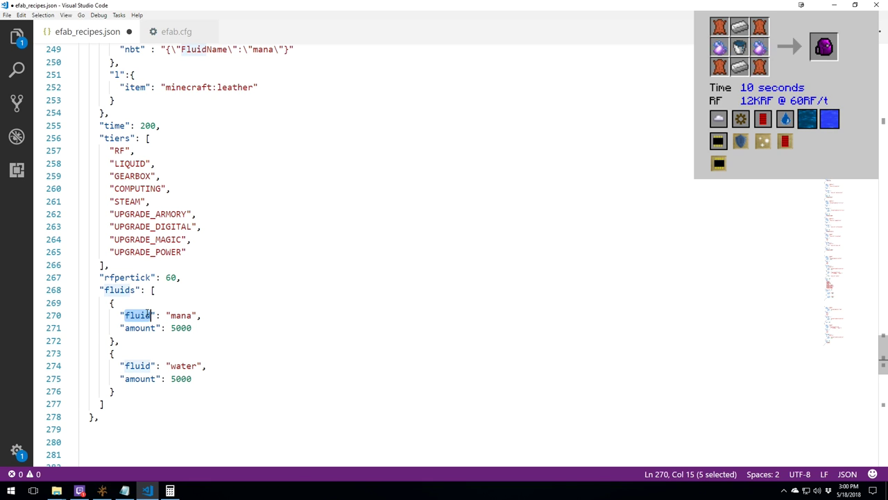
double_click(181, 316)
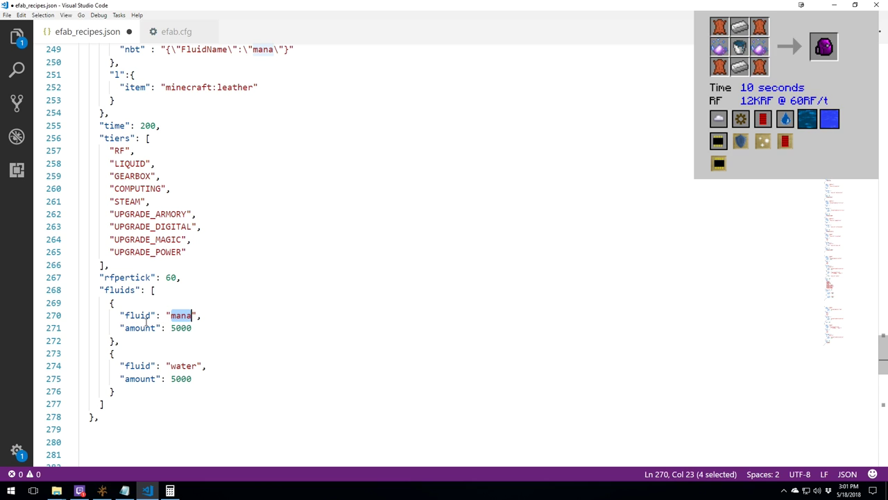
left_click(135, 328)
double_click(178, 327)
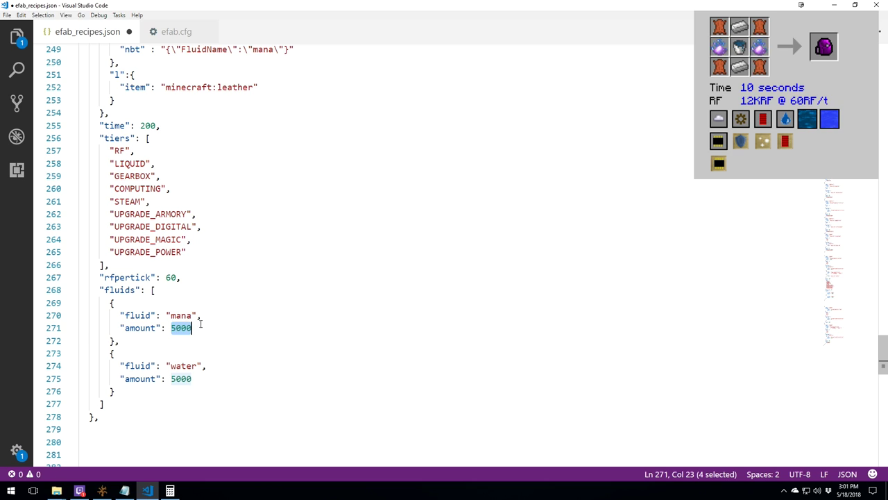
- Compare the amount values of the mana and water blocks by highlighting each one
left_click(194, 328)
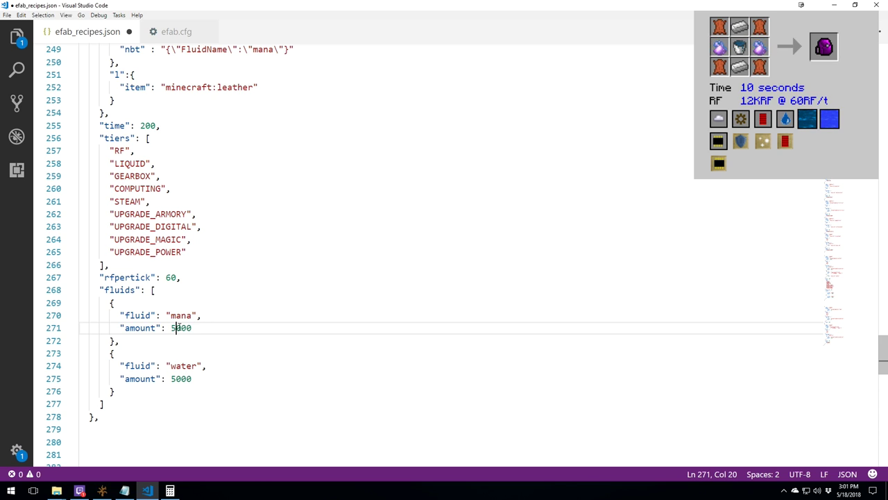
double_click(177, 328)
double_click(182, 379)
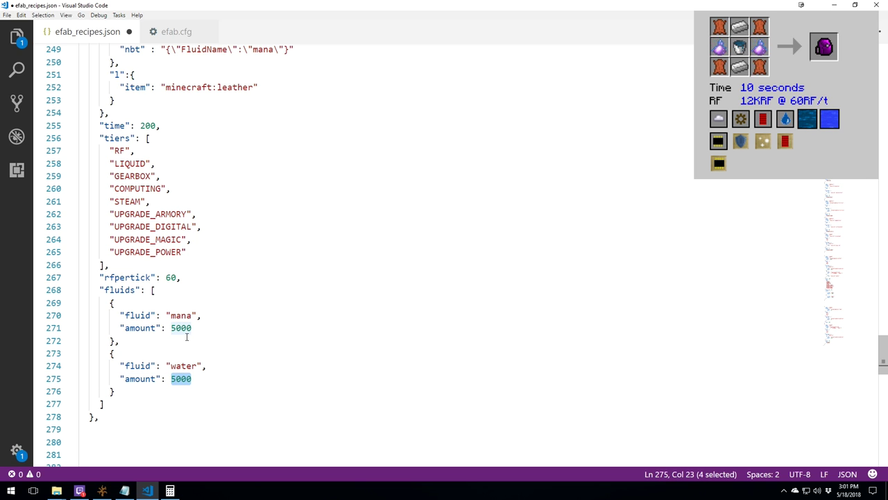
left_click(198, 315)
scroll(201, 347, "down", 1)
scroll(163, 367, "up", 15)
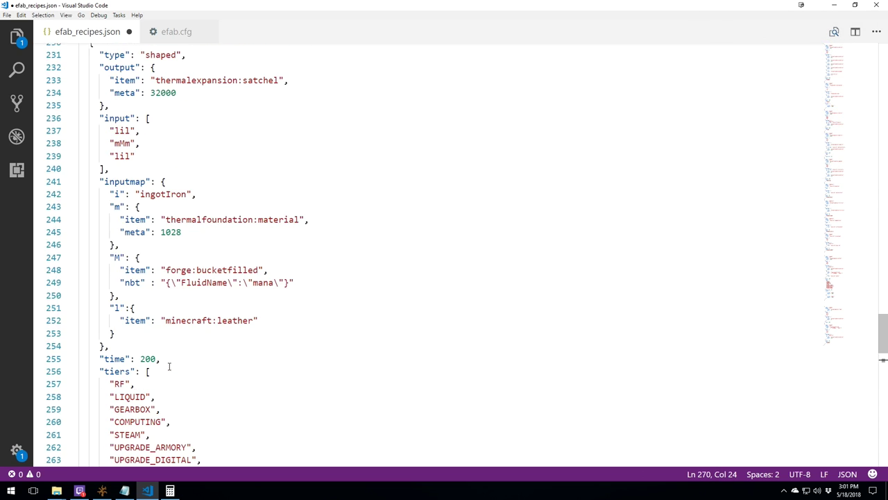
scroll(199, 328, "up", 1)
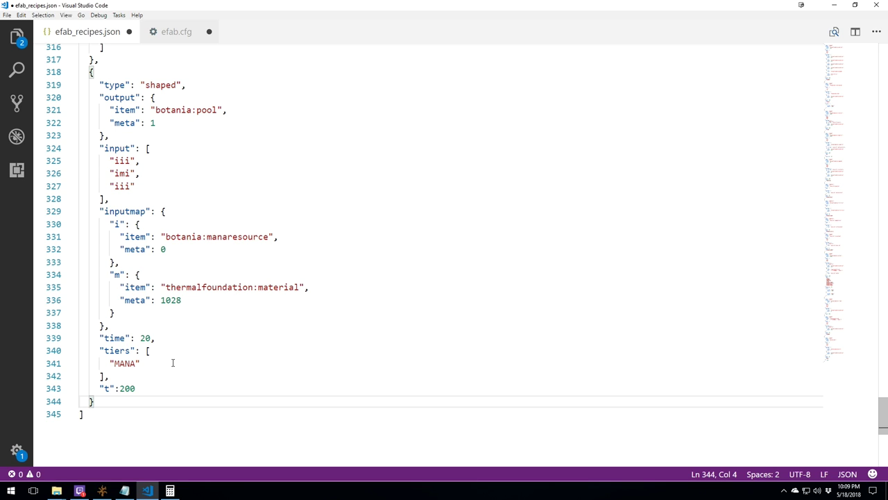
- Undo the last edits to the manapertick key in the botania:pool recipe
key("ctrl+z")
key("ctrl+z")
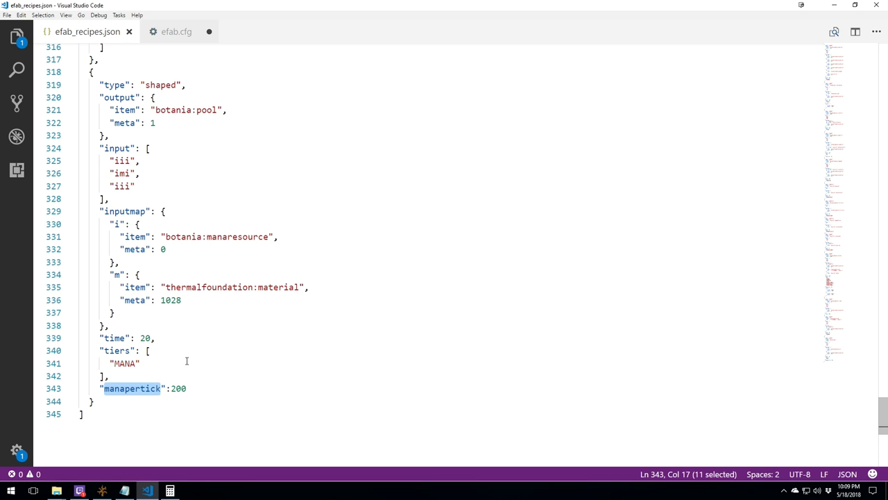
- Highlight the tiers key, its MANA entry and the manapertick key in the botania:pool recipe
left_click(136, 352)
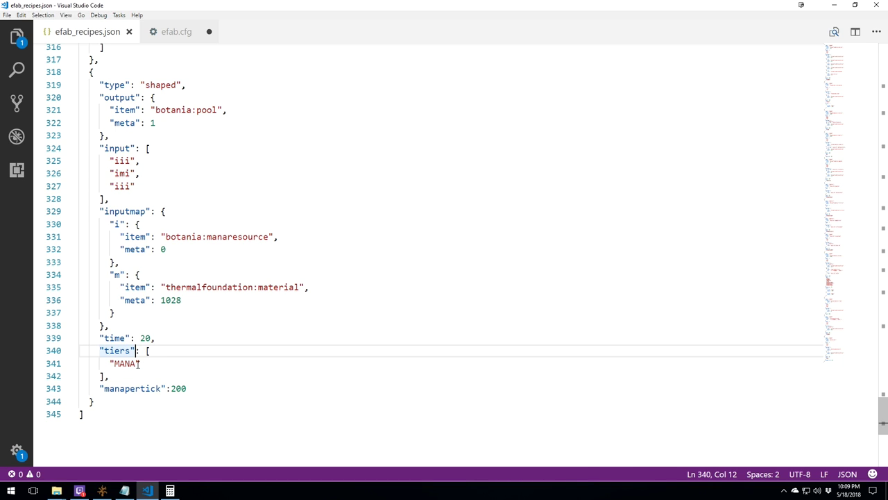
double_click(116, 350)
double_click(125, 363)
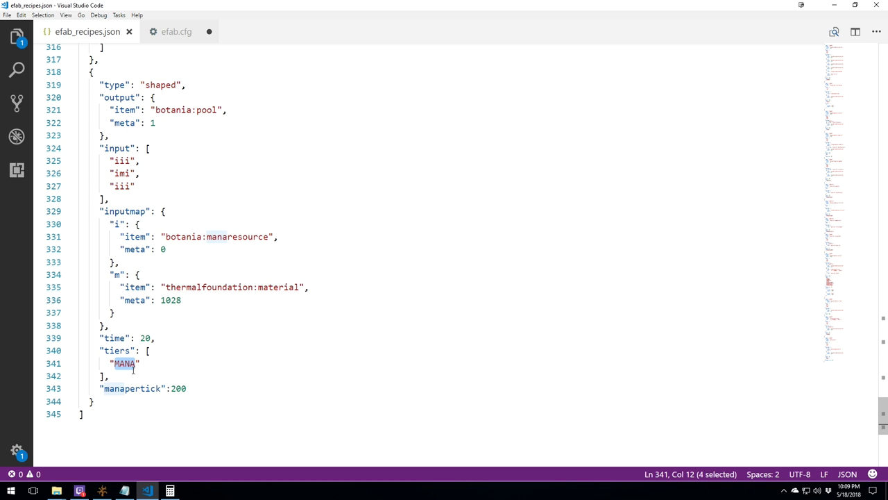
left_click(145, 388)
double_click(145, 388)
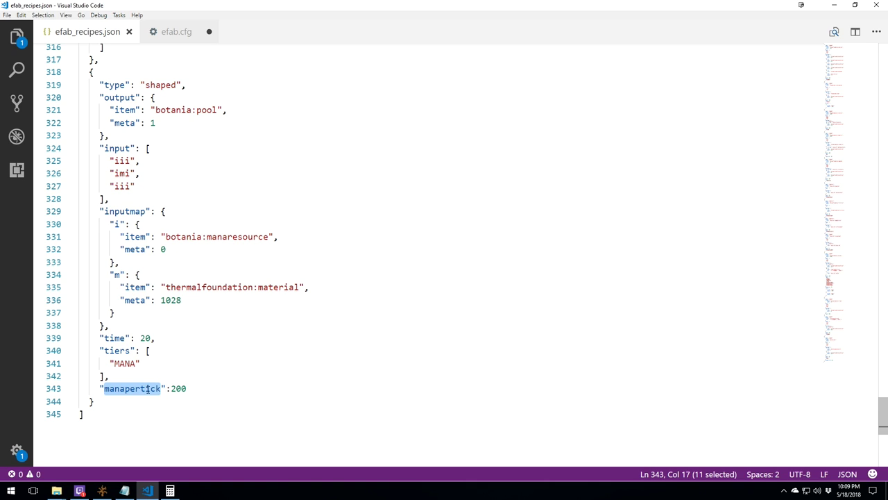
- Highlight the manapertick and time values, followed by the MANA tier and the manapertick key again
double_click(183, 389)
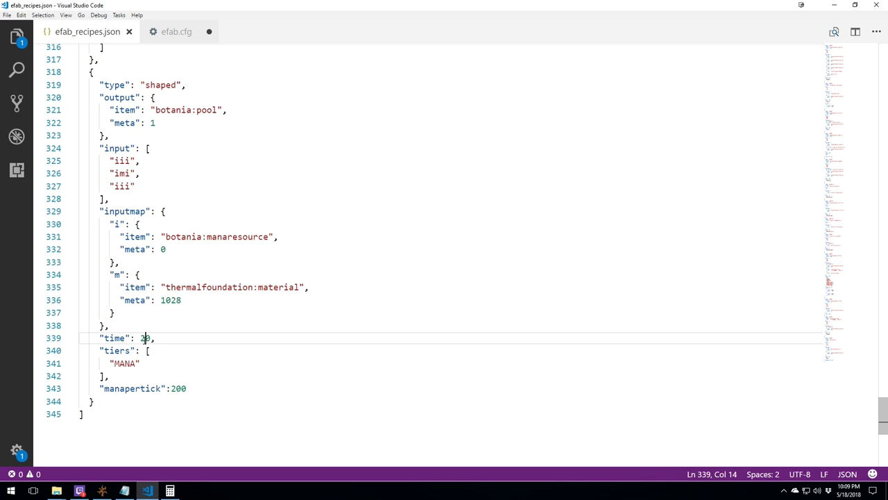
double_click(144, 339)
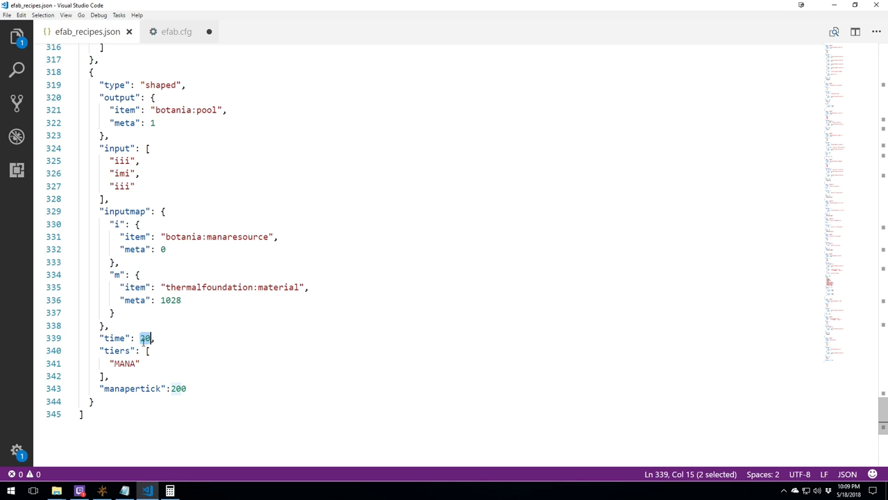
double_click(179, 389)
left_click_drag(137, 339, 141, 339)
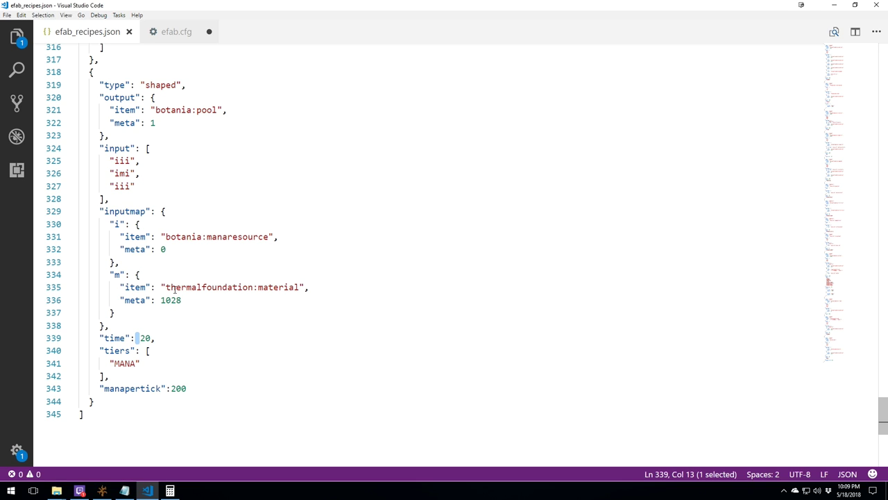
double_click(121, 362)
double_click(132, 389)
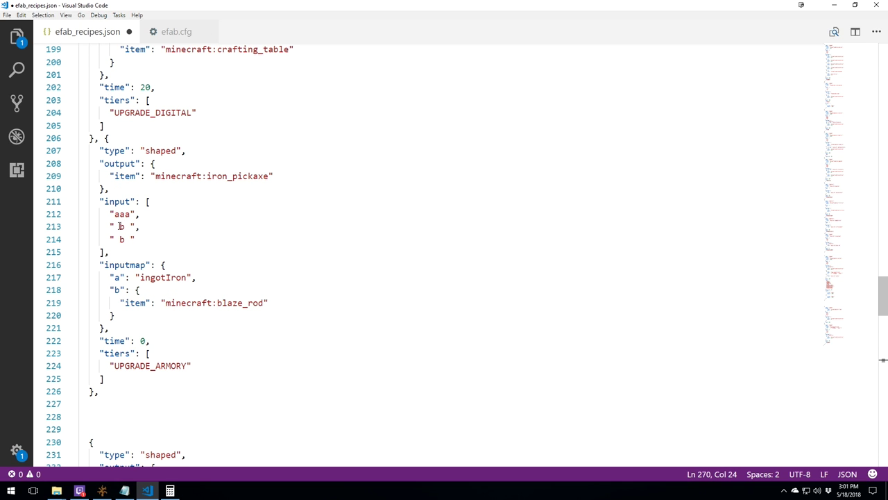
- Highlight part of the iron_pickaxe recipe's lower input rows and the single "f" input of the shapeless fertilizer recipe
double_click(127, 226)
double_click(127, 239)
scroll(170, 245, "up", 14)
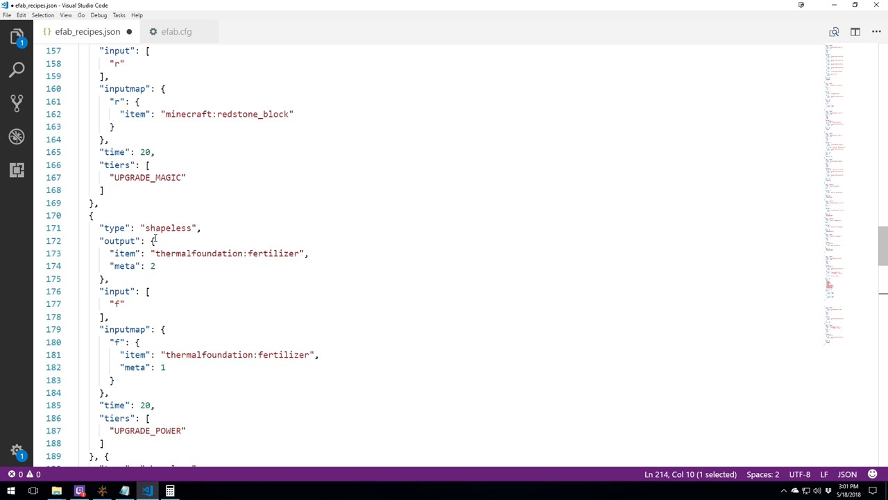
left_click_drag(124, 303, 109, 303)
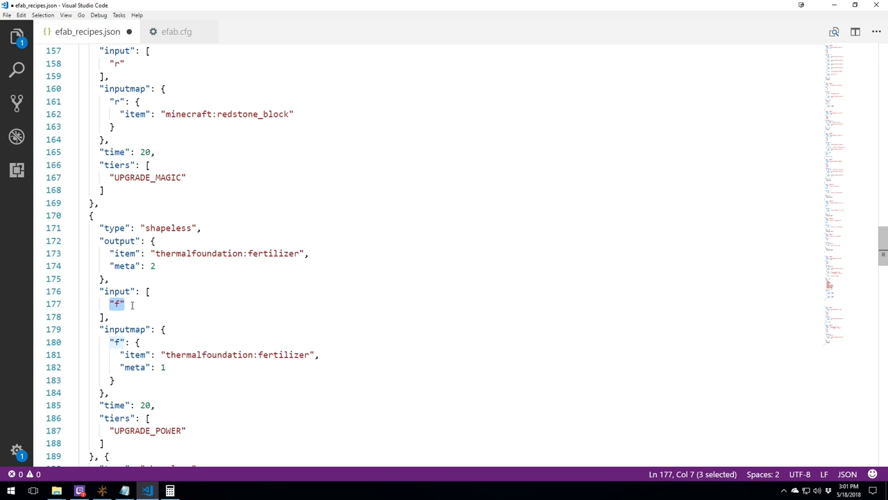
key("Right")
- Review the recipes above the fertilizer one, back to the first thermalfoundation:material recipe in the file
scroll(185, 293, "up", 5)
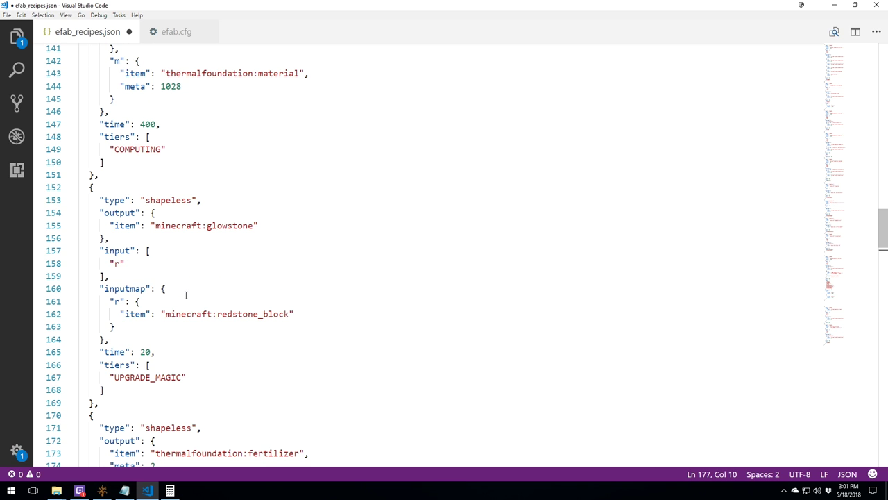
scroll(185, 295, "up", 3)
scroll(188, 293, "up", 6)
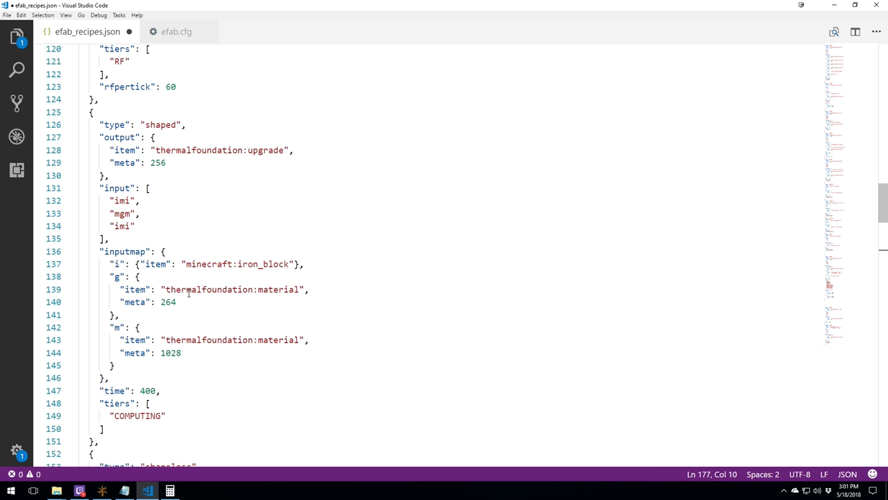
scroll(188, 293, "up", 14)
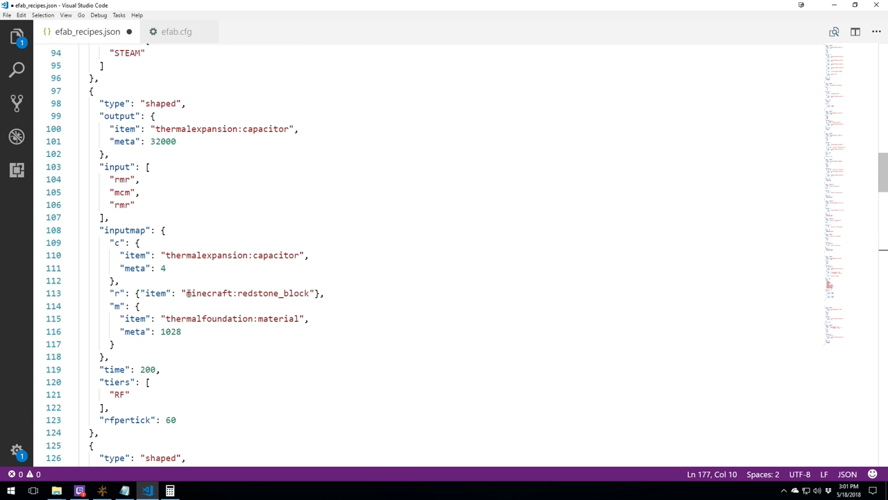
scroll(188, 292, "up", 13)
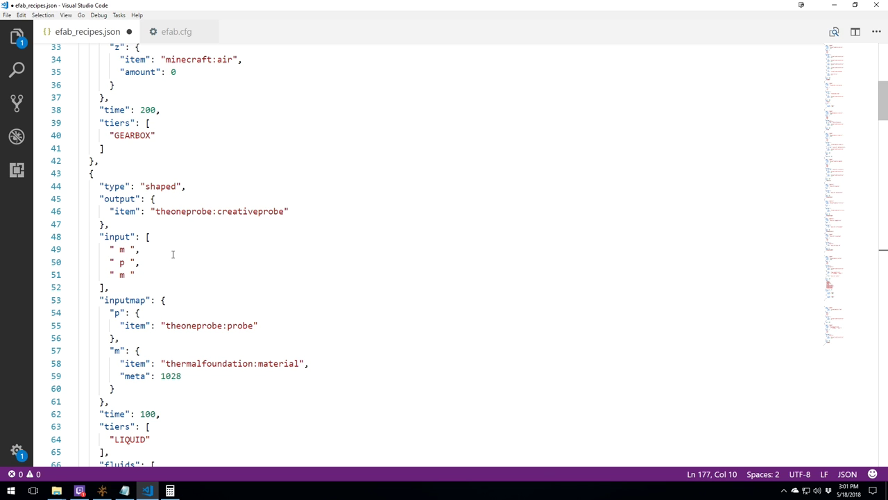
scroll(173, 258, "up", 7)
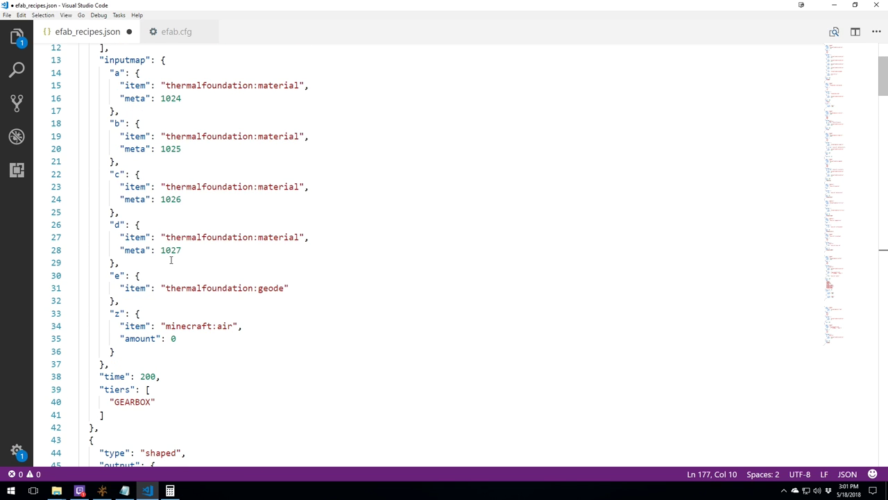
scroll(171, 259, "up", 4)
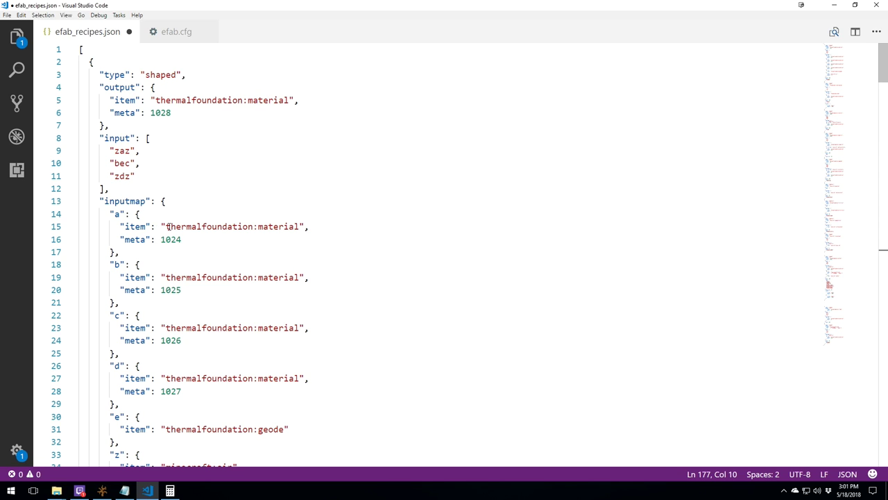
- Review the recipes from the start of the file down to the one that outputs forge:bucketfilled
scroll(167, 227, "down", 20)
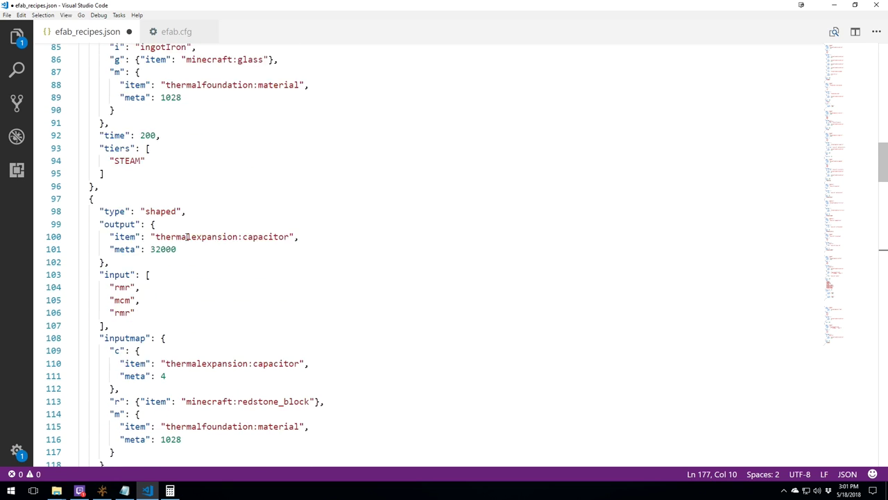
scroll(187, 236, "down", 18)
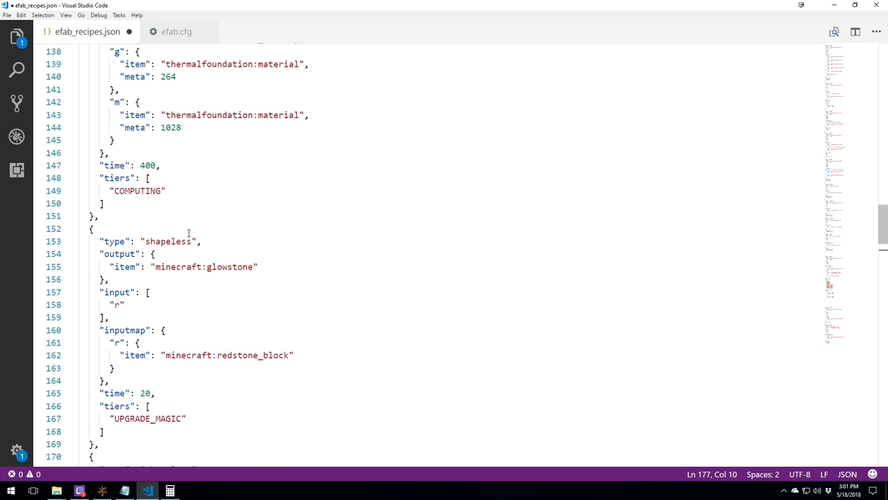
scroll(188, 232, "down", 5)
scroll(190, 232, "down", 10)
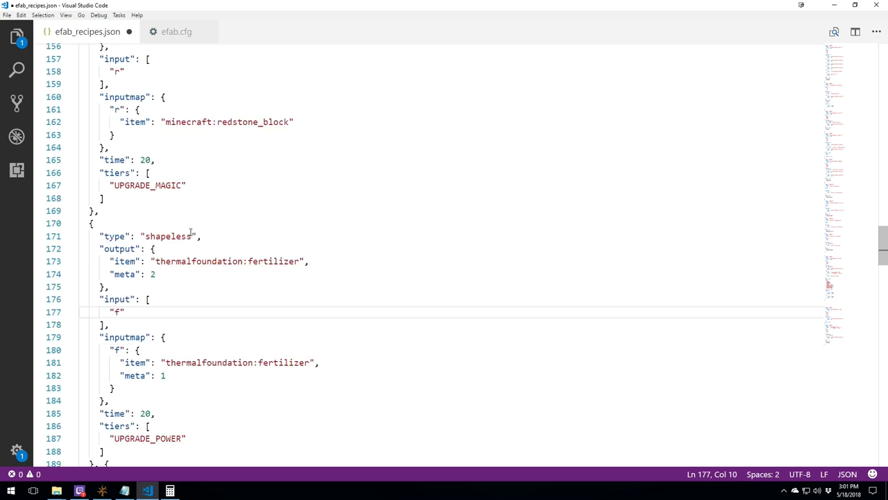
scroll(211, 250, "down", 14)
scroll(212, 262, "down", 11)
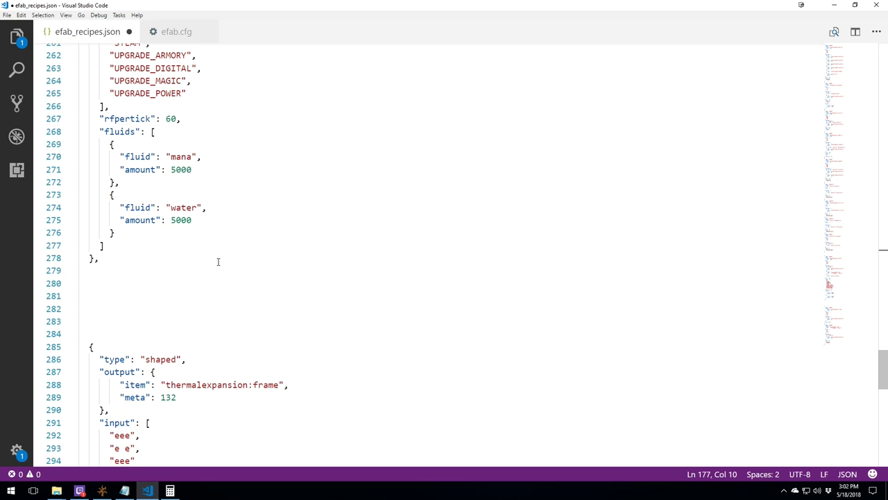
scroll(213, 270, "down", 6)
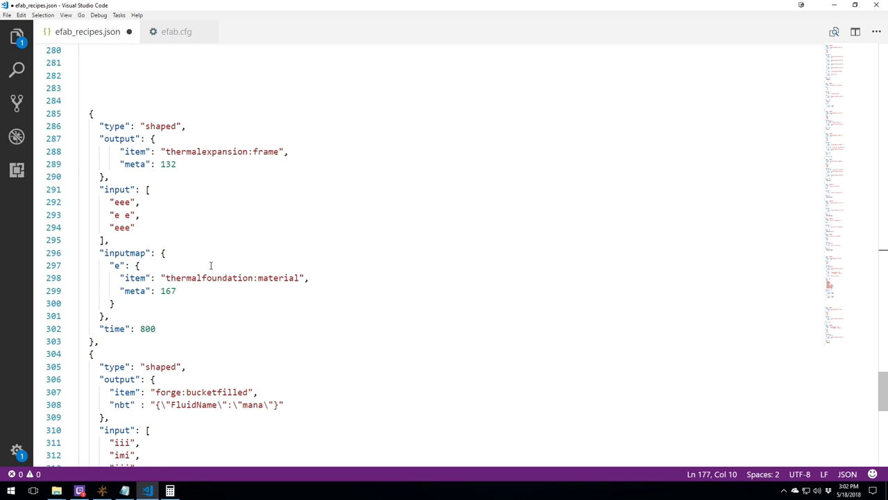
scroll(210, 264, "down", 4)
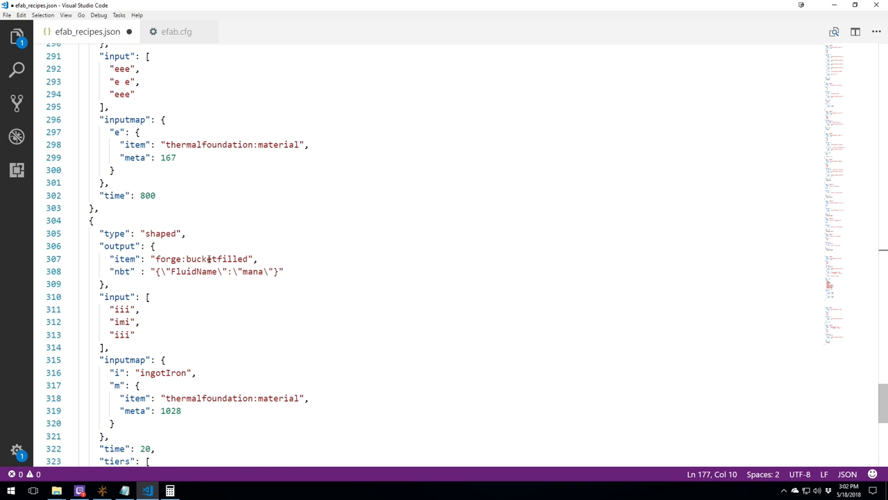
- Highlight the mana bucket's nbt line in the thermalexpansion:satchel recipe, and save efab_recipes.json
scroll(211, 267, "down", 12)
scroll(224, 284, "up", 8)
scroll(224, 274, "up", 19)
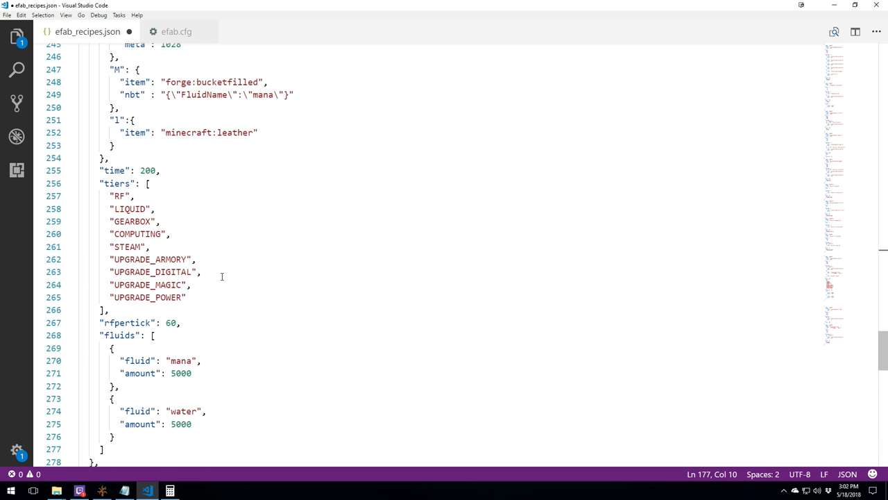
scroll(222, 276, "up", 3)
left_click_drag(115, 194, 295, 194)
left_click(296, 195)
scroll(281, 267, "up", 3)
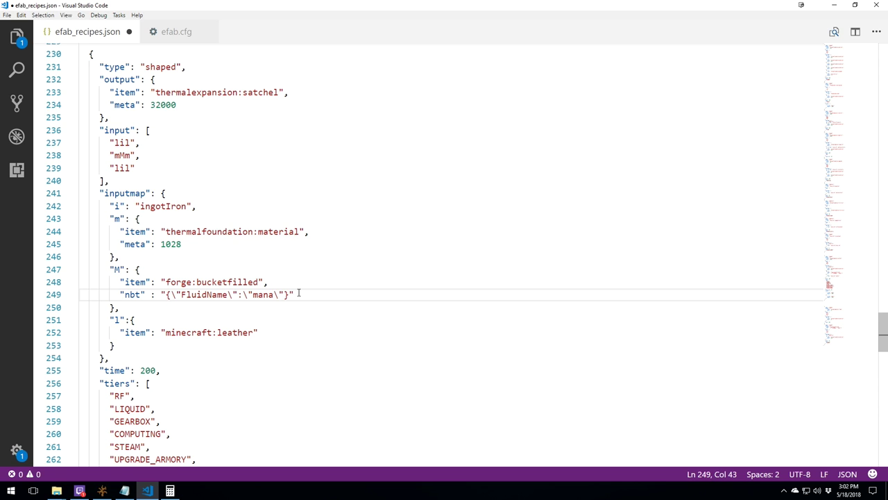
scroll(208, 318, "up", 5)
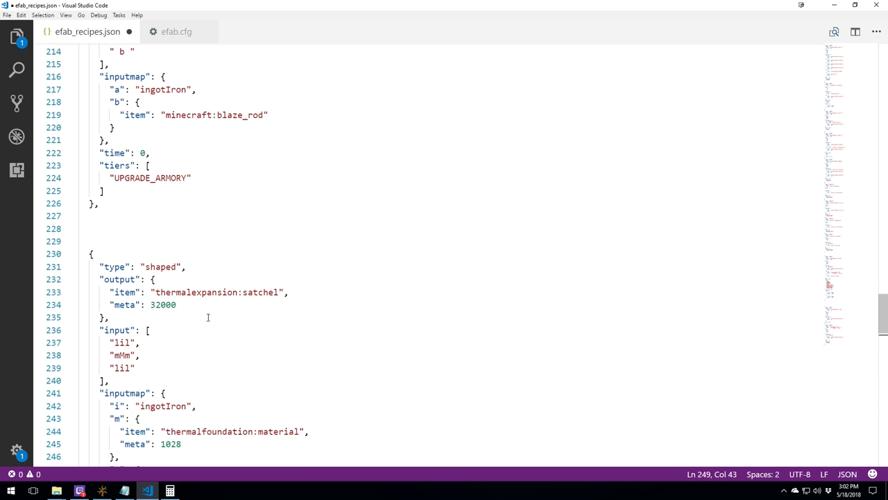
scroll(208, 317, "down", 3)
scroll(208, 317, "down", 1)
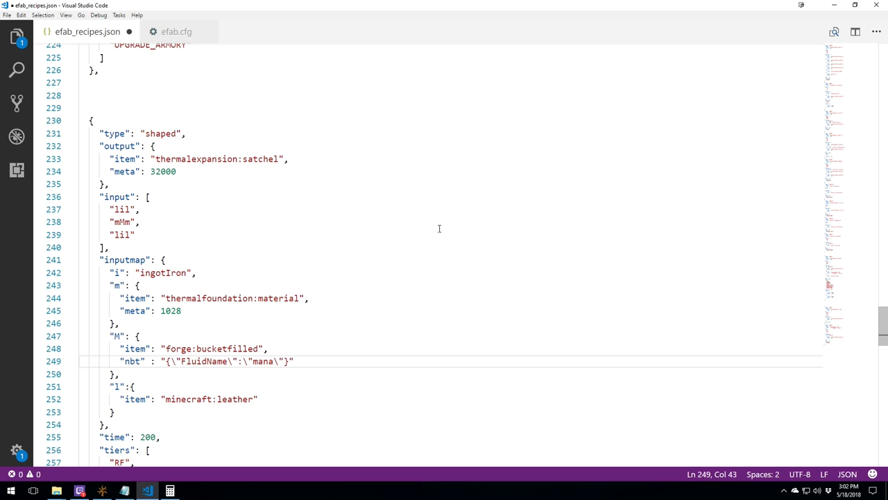
key("ctrl+s")
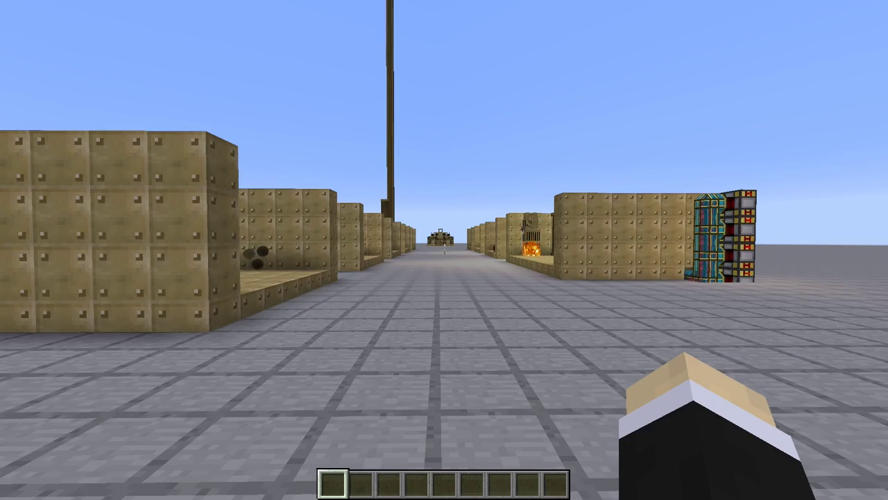
key("w")
key("a")
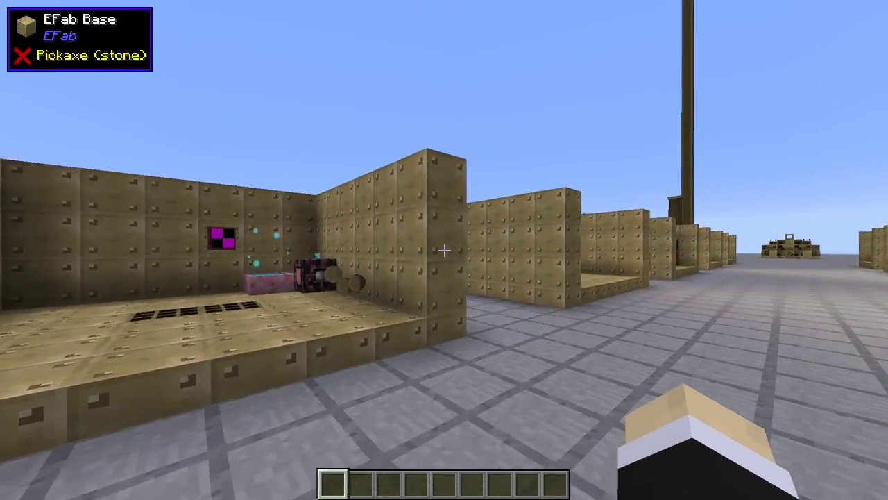
key("d")
key("w")
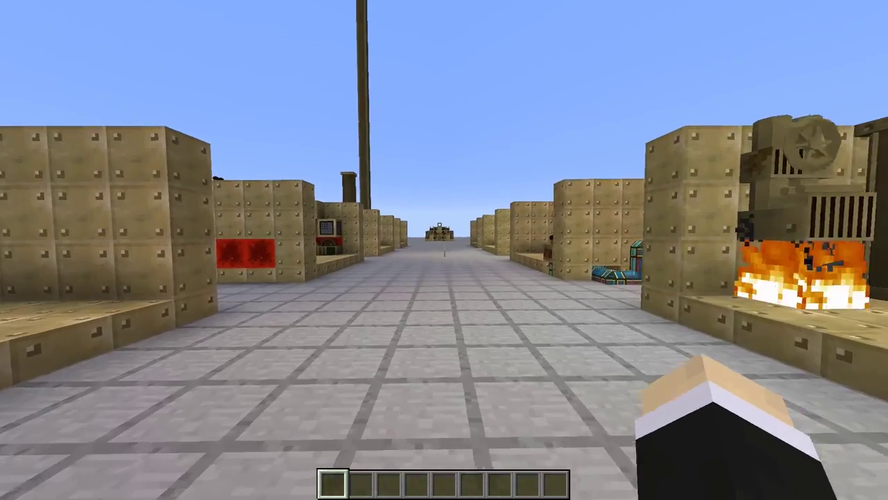
key("w")
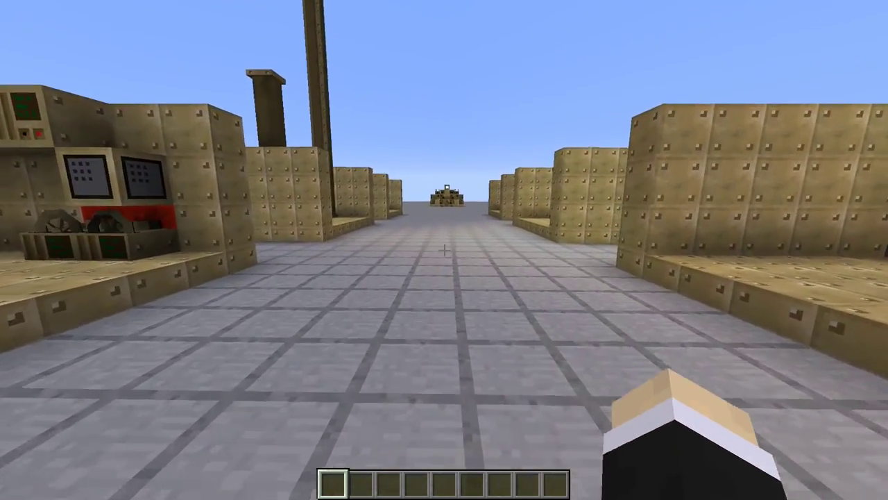
key("w")
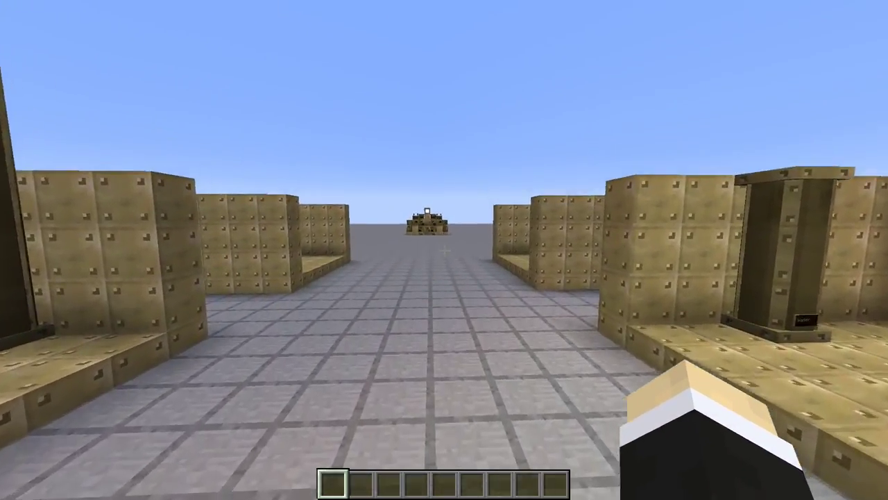
key("w")
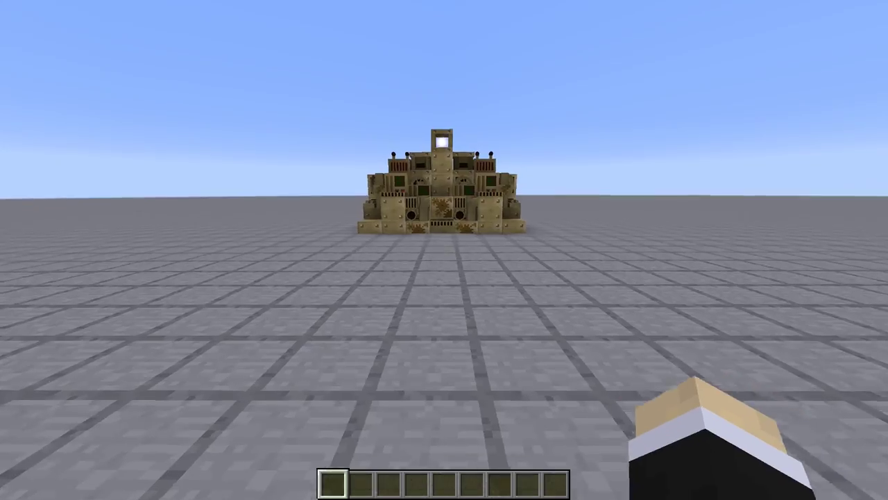
key("w")
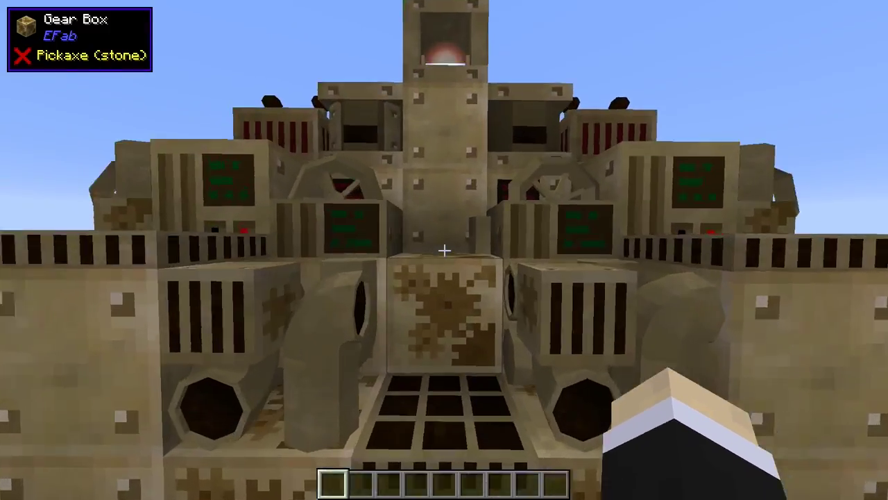
key("w")
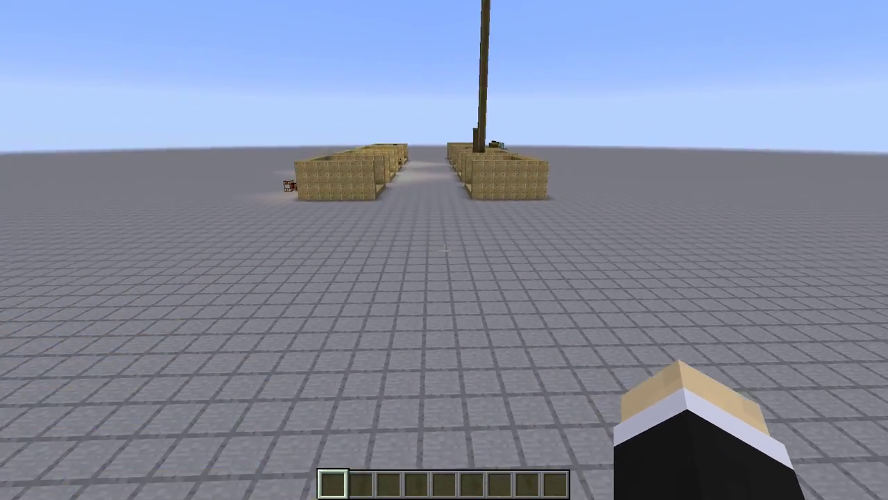
key("w")
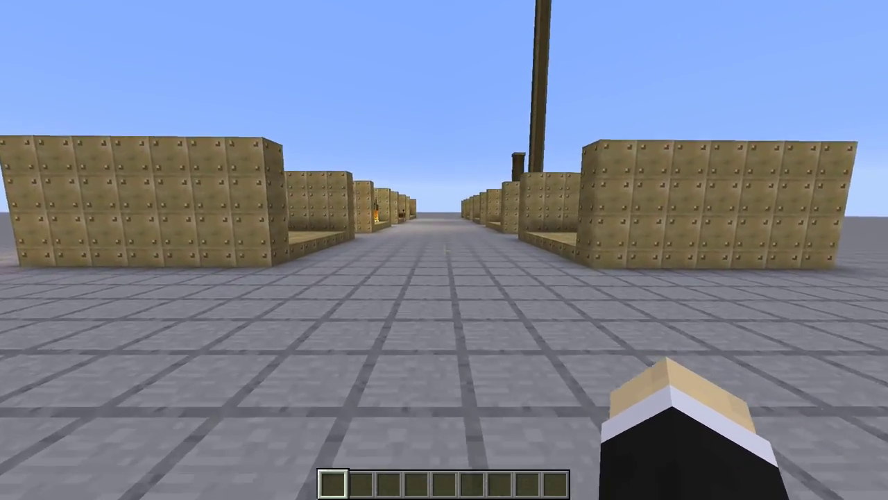
key("w")
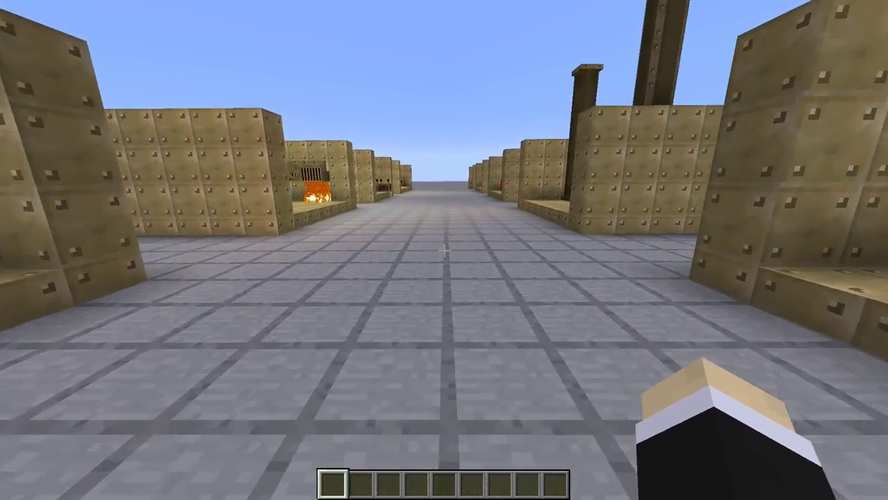
key("w")
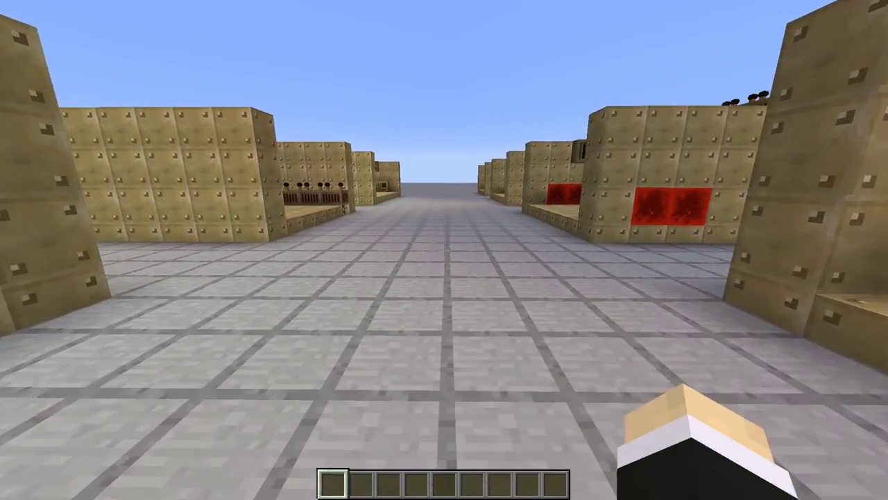
key("w")
key("w")
key("w")
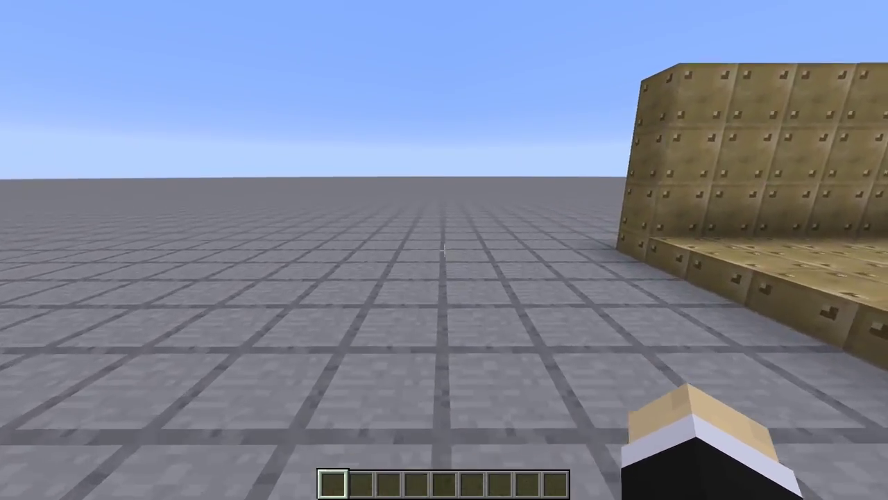
mouse_move(444, 250)
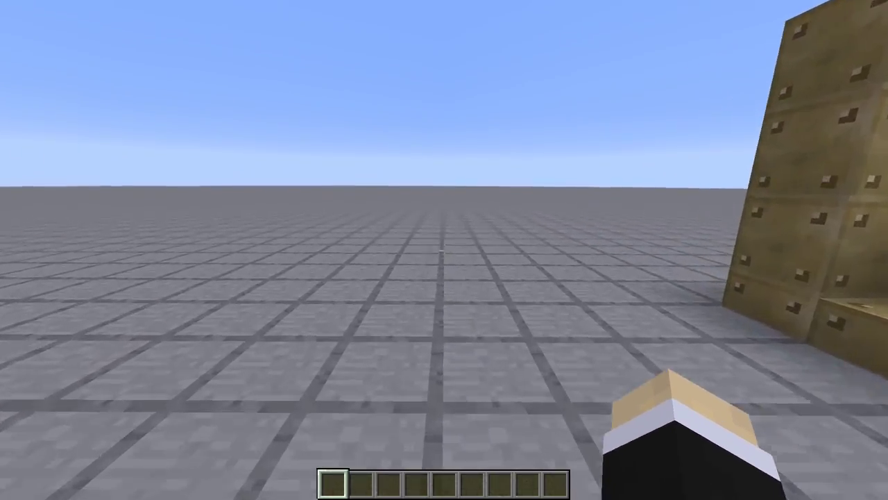
key("s")
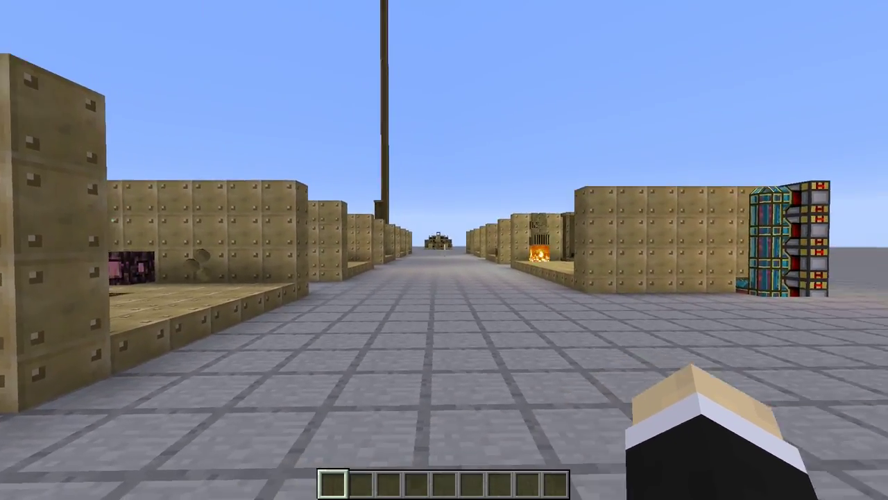